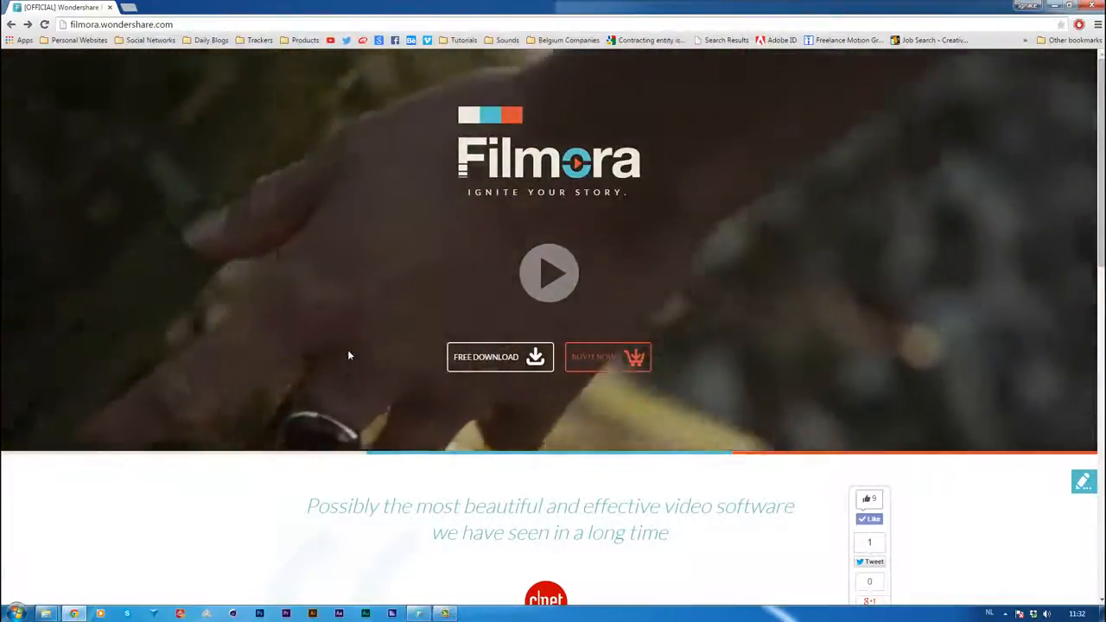
Look through the Filmora home page, including the user videos and the download section
scroll(349, 356, "down", 3)
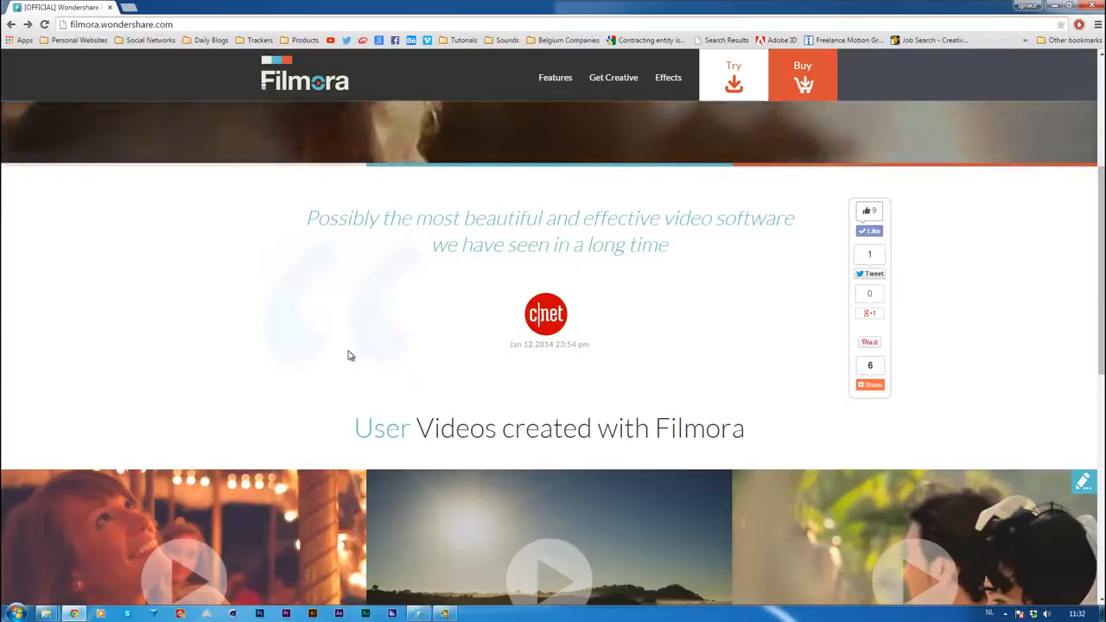
scroll(350, 355, "down", 2)
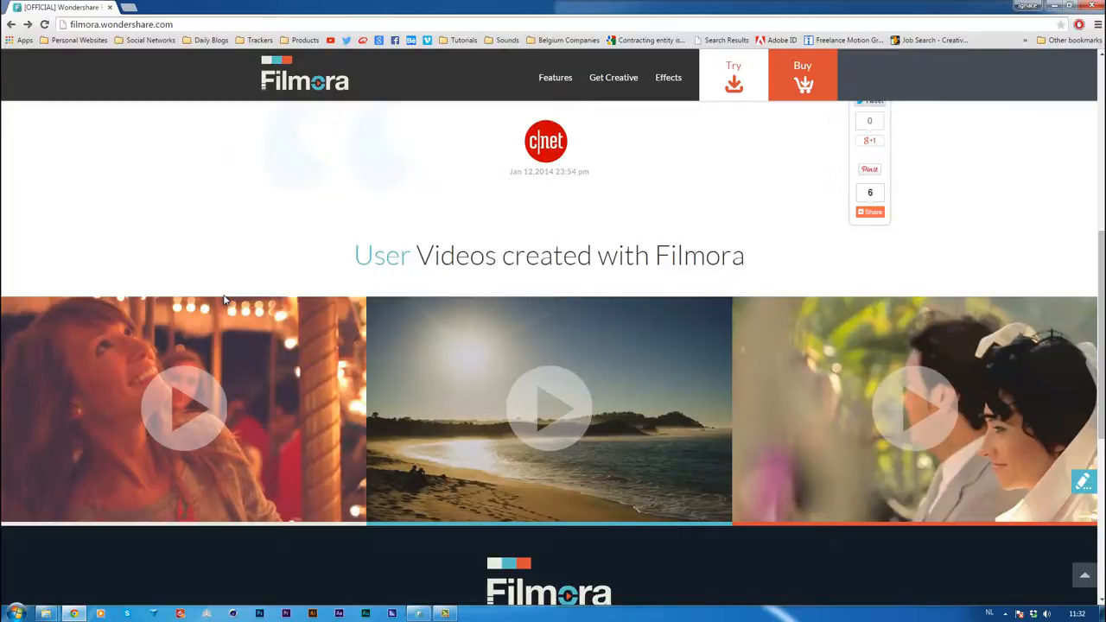
scroll(260, 268, "up", 5)
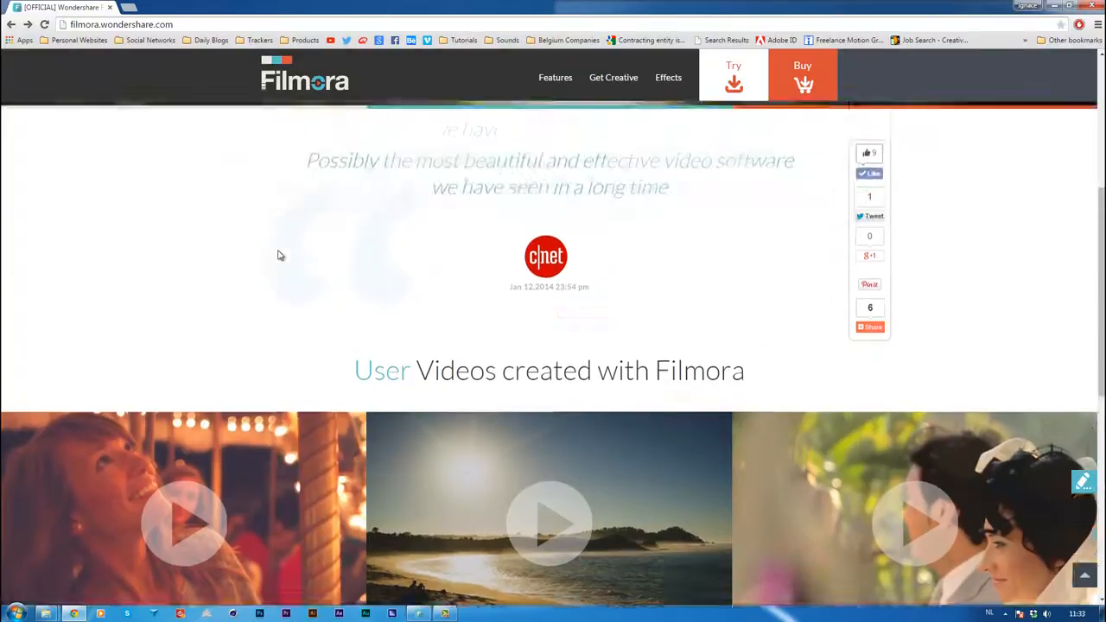
scroll(346, 285, "down", 7)
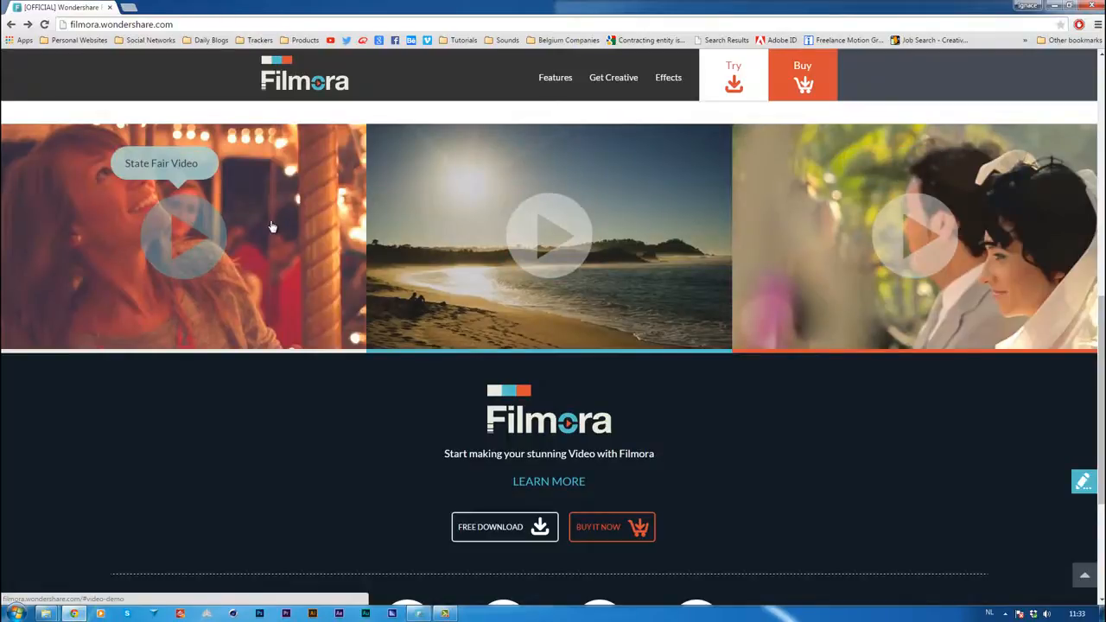
scroll(308, 235, "up", 7)
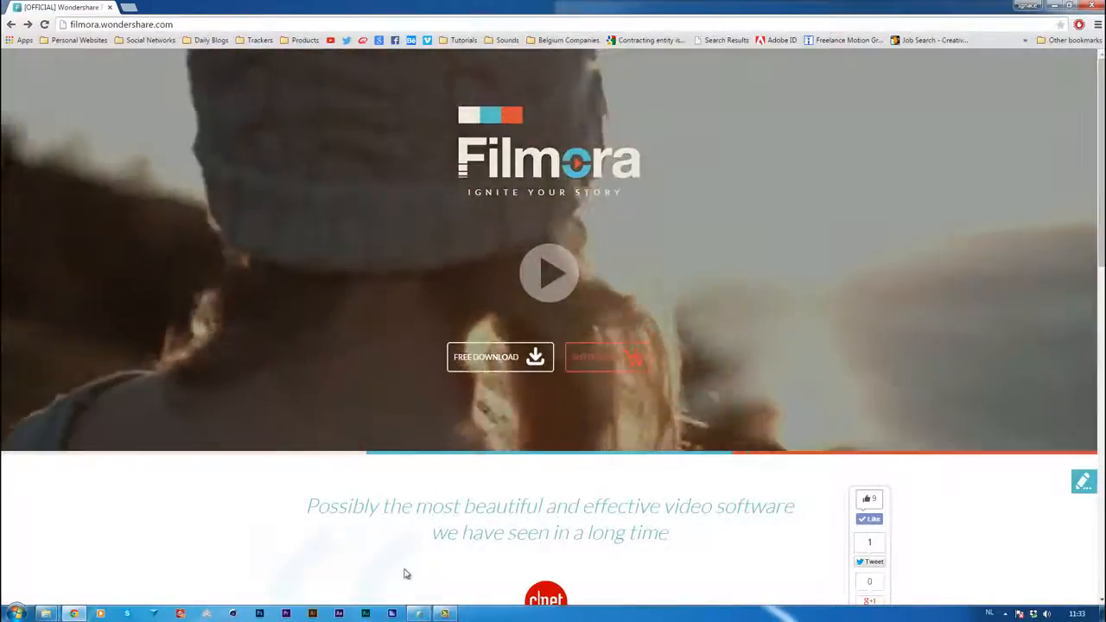
Switch to the Filmora application and start a new 16:9 movie in Easy Mode
left_click(415, 613)
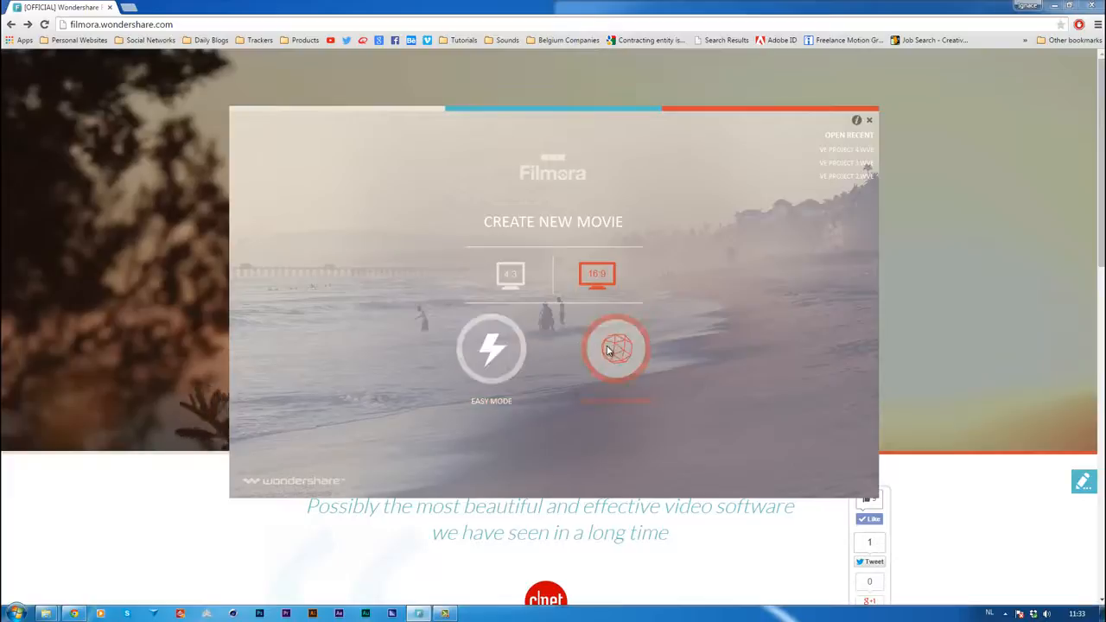
left_click(490, 349)
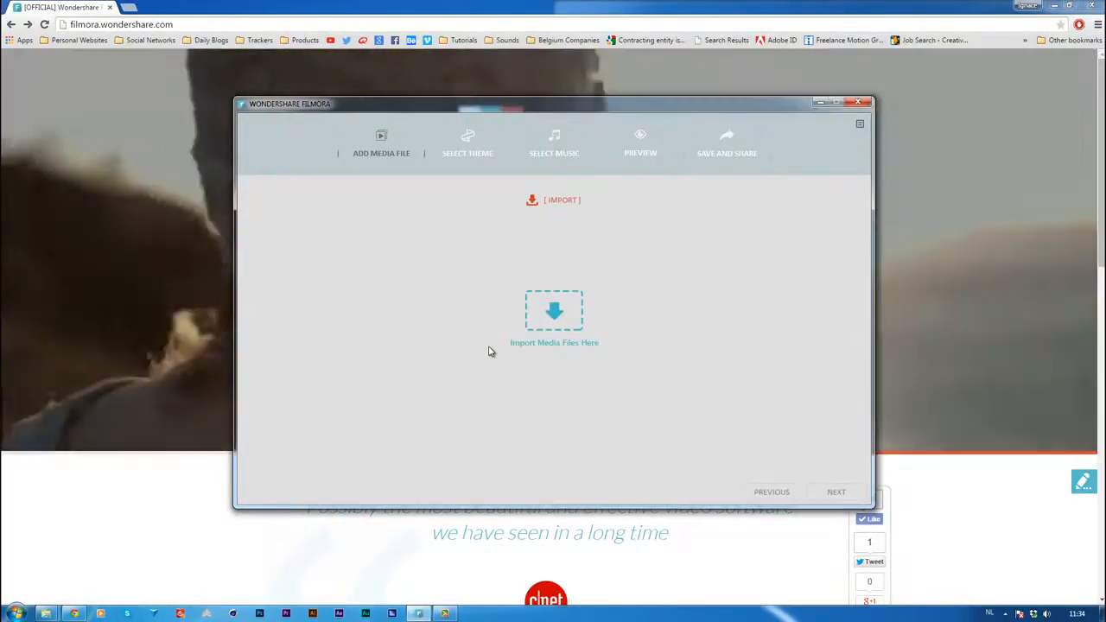
Start importing media and delete the duplicate clip P1090554_1_1 from the Renders folder
left_click(554, 325)
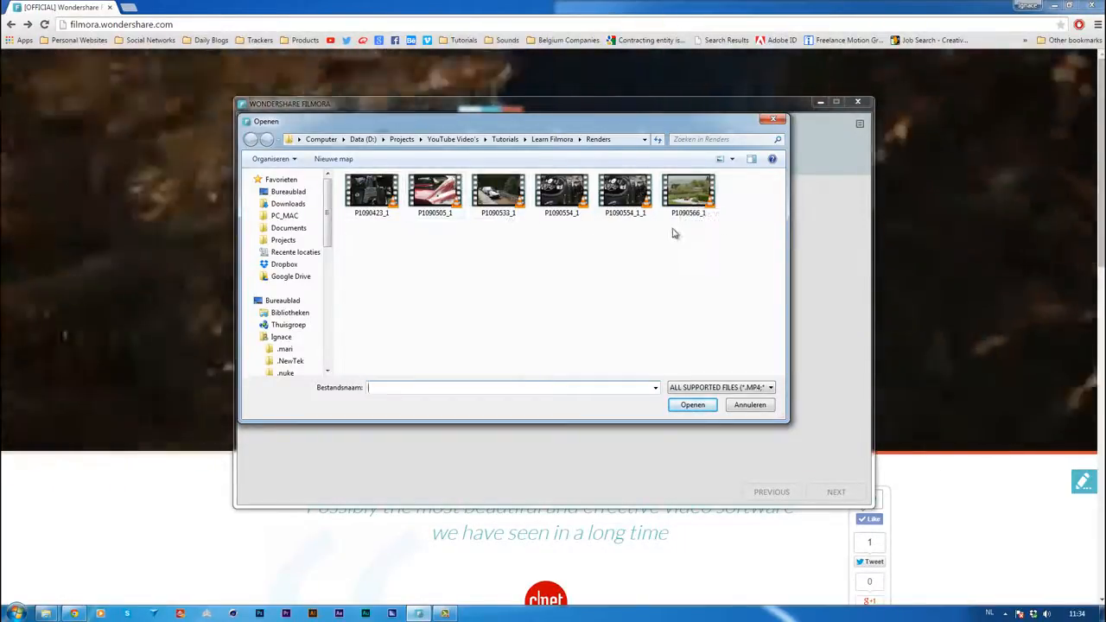
right_click(627, 199)
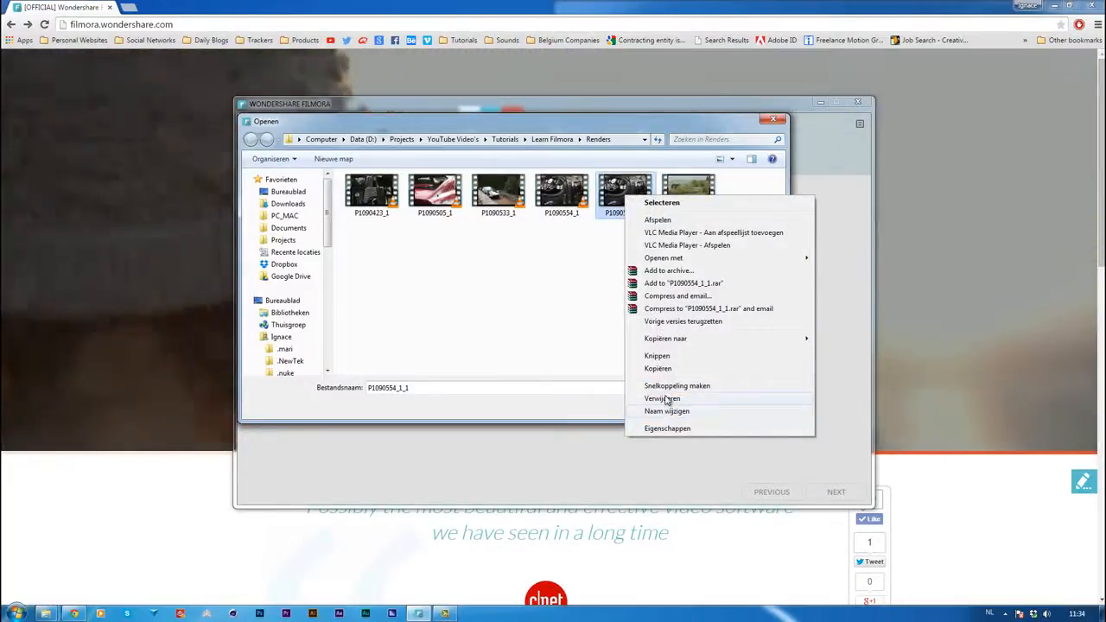
left_click(665, 398)
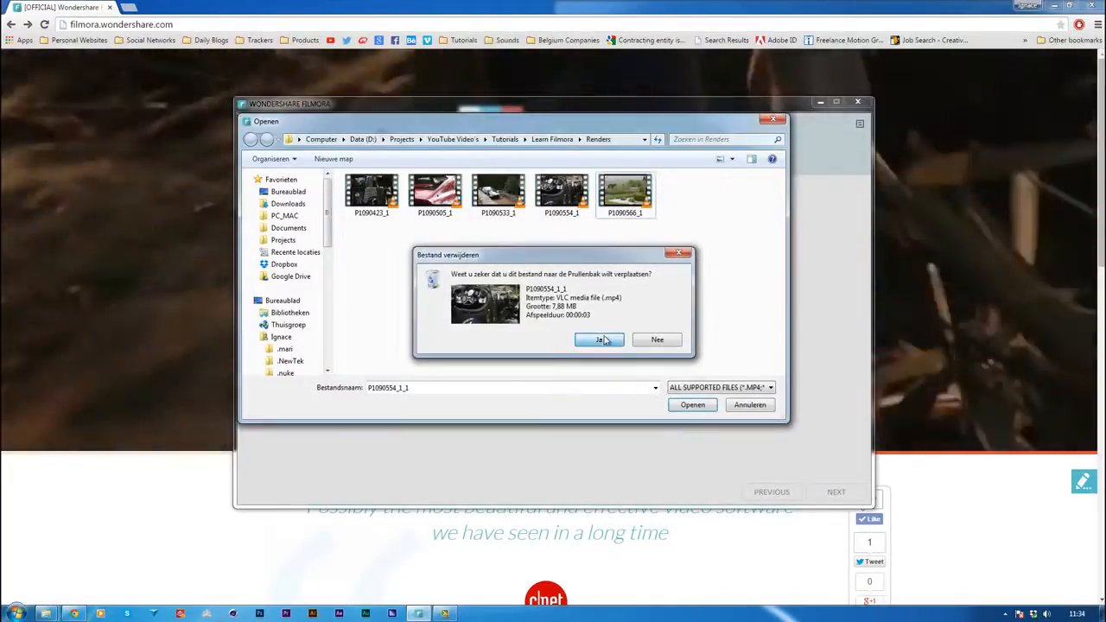
left_click(598, 337)
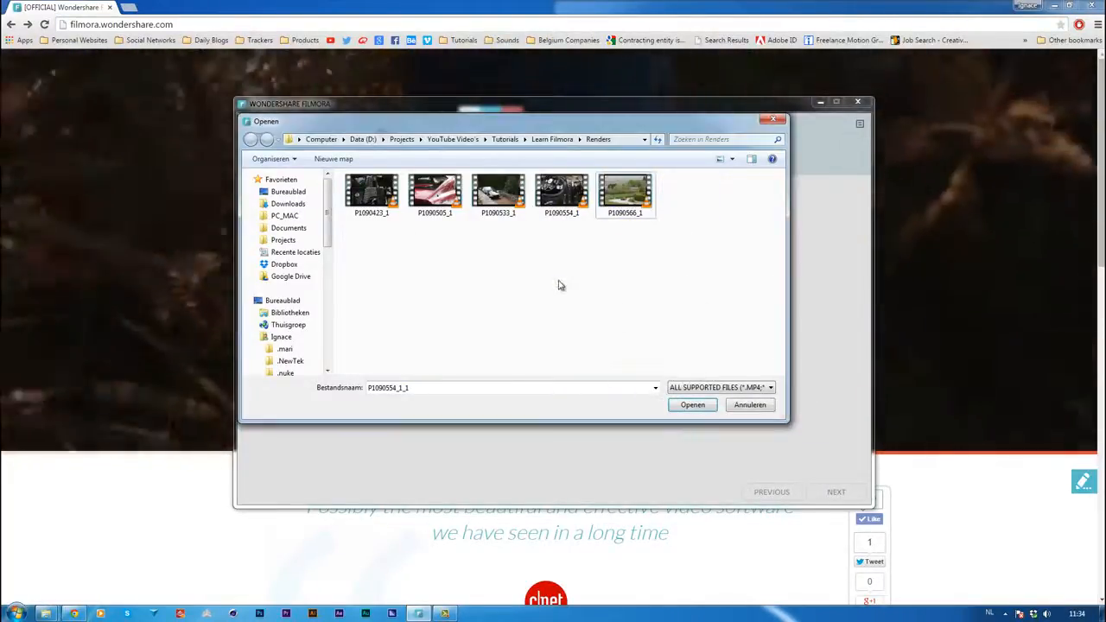
Import all five remaining clips from the Renders folder and continue to the music selection with the Simple theme
left_click_drag(699, 259, 337, 162)
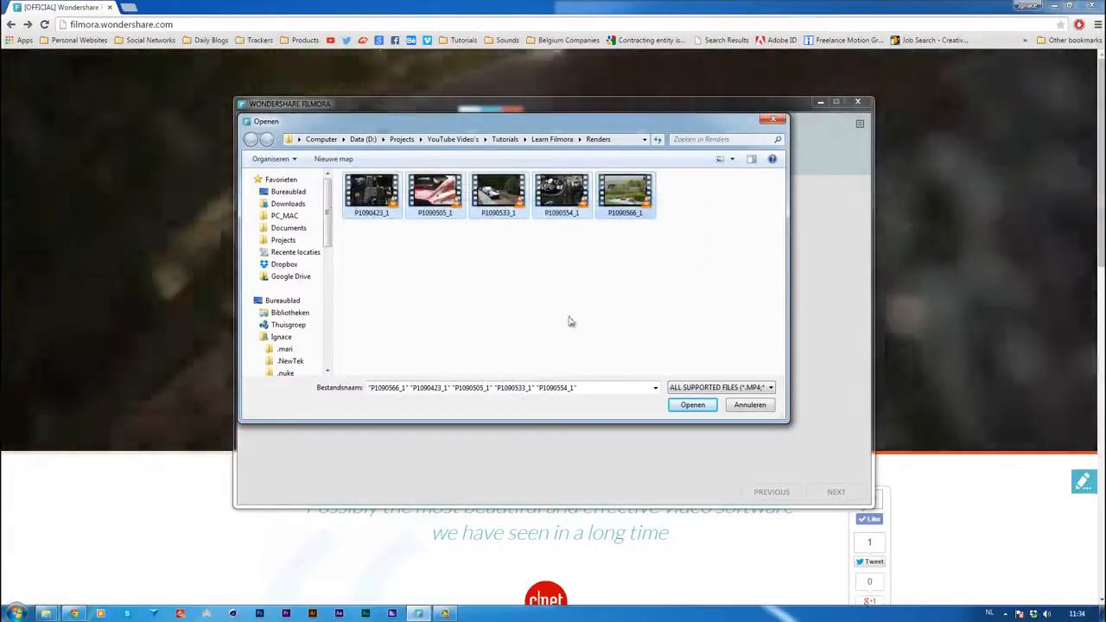
left_click(691, 406)
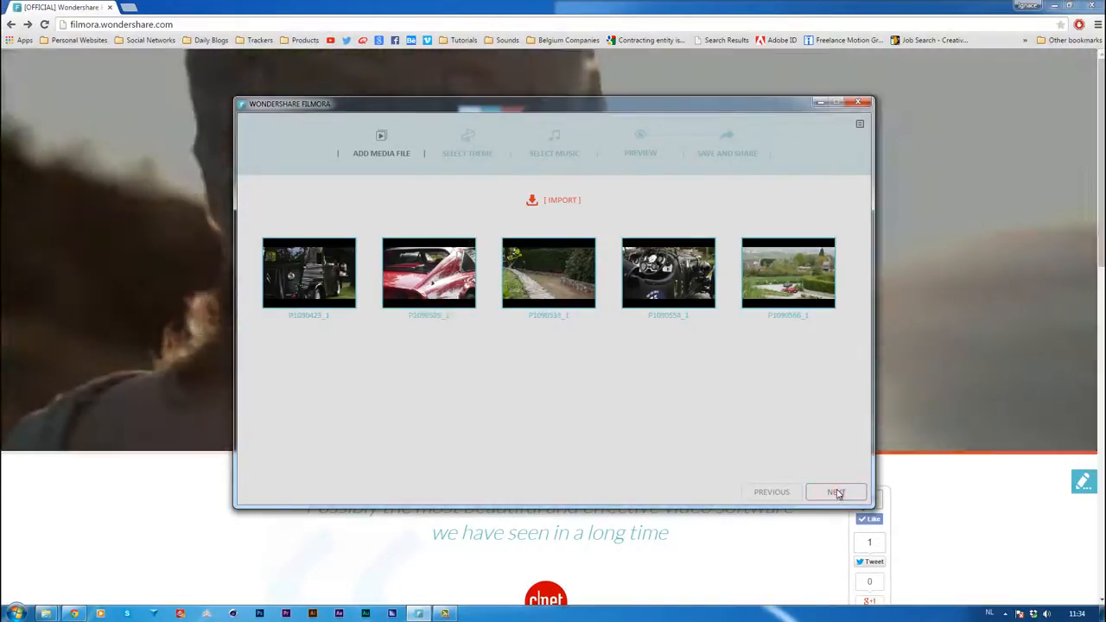
left_click(835, 492)
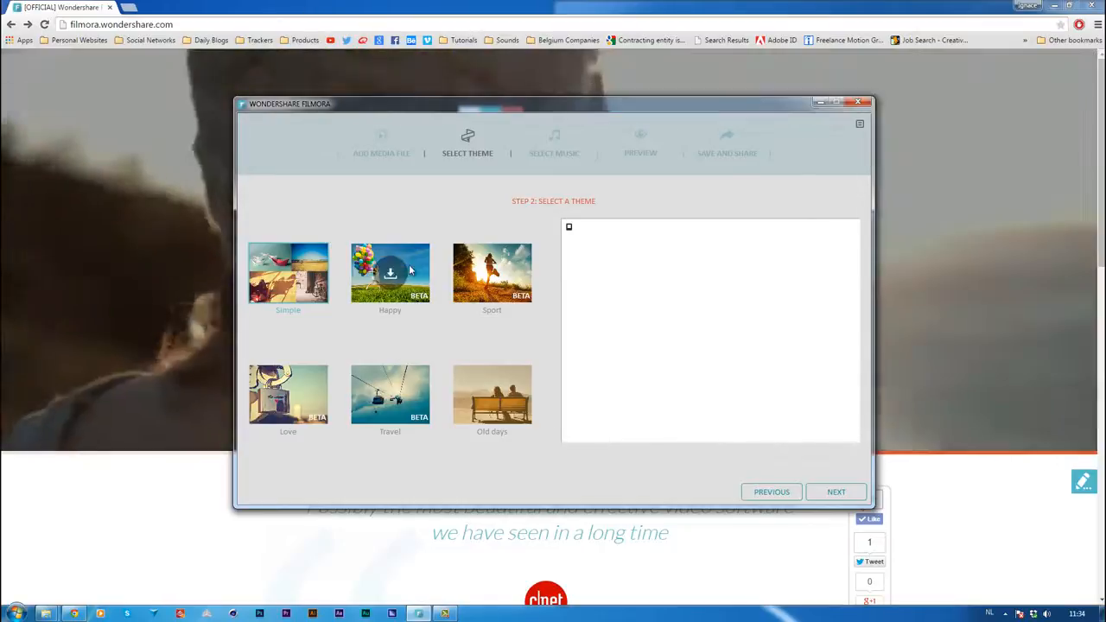
left_click(831, 492)
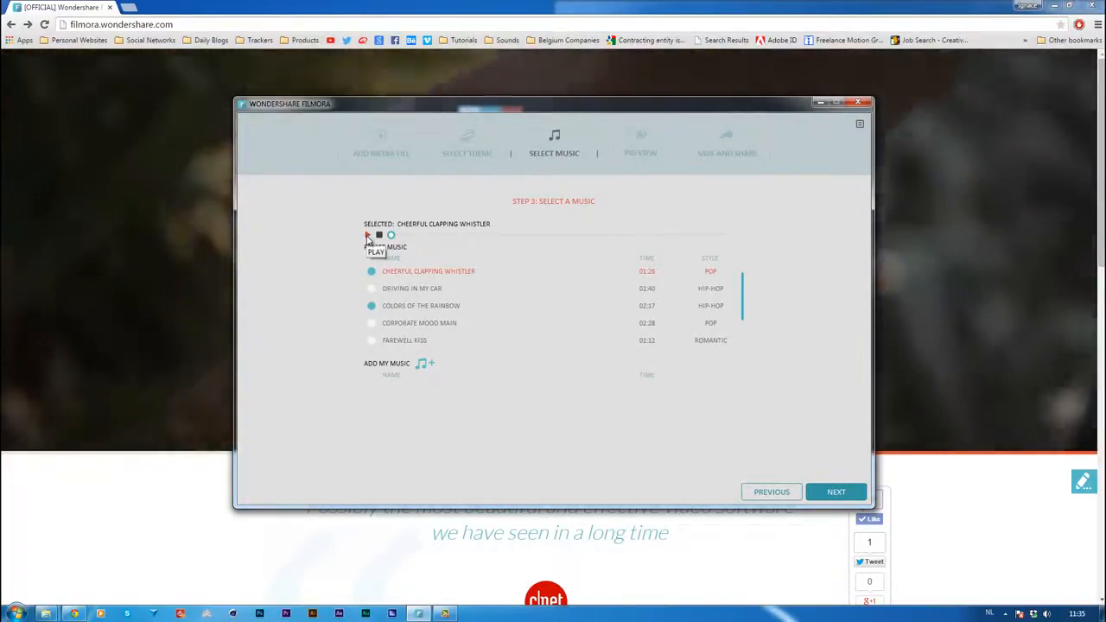
Listen briefly to the preset track Cheerful Clapping Whistler and continue to the preview stage with it
left_click(369, 236)
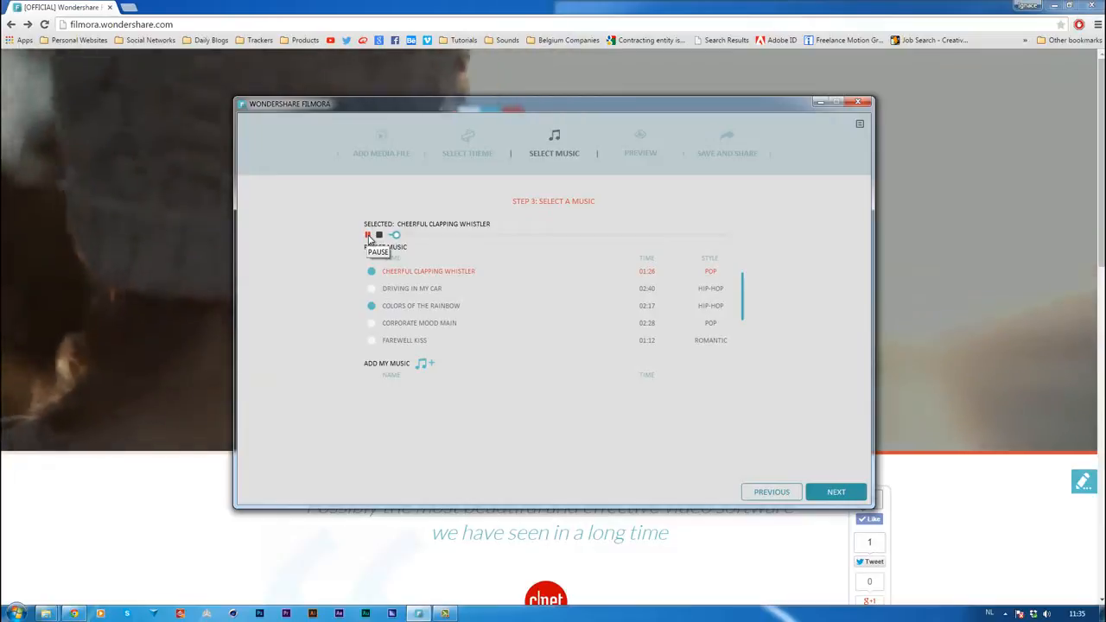
left_click(368, 236)
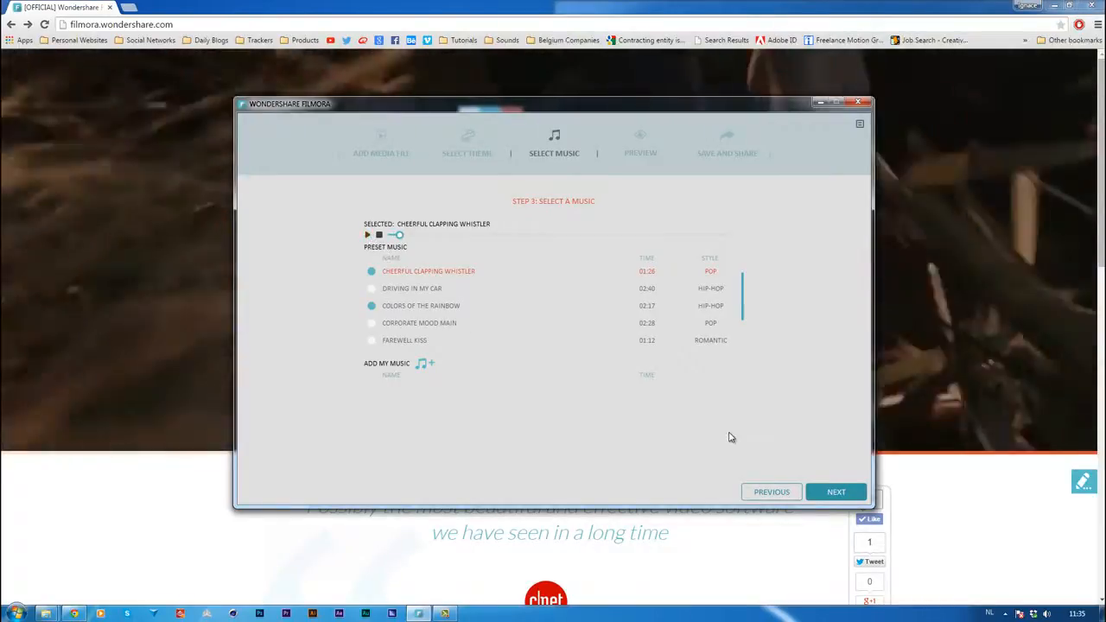
left_click(831, 494)
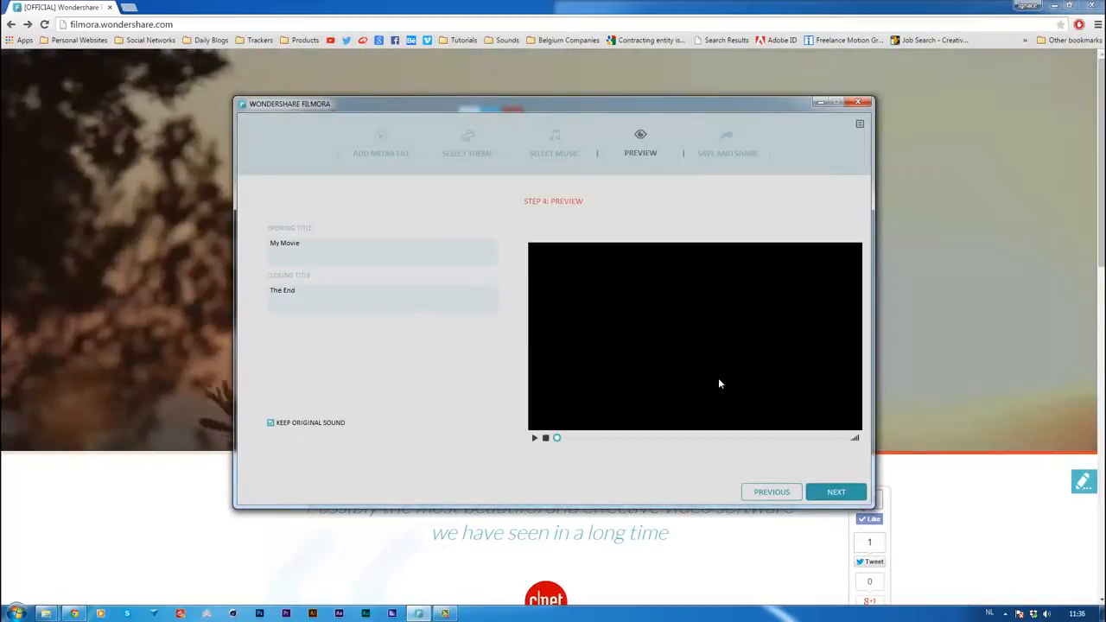
Set the opening title to "Oldtimer Roadtour" and turn off keeping the original sound
triple_click(308, 243)
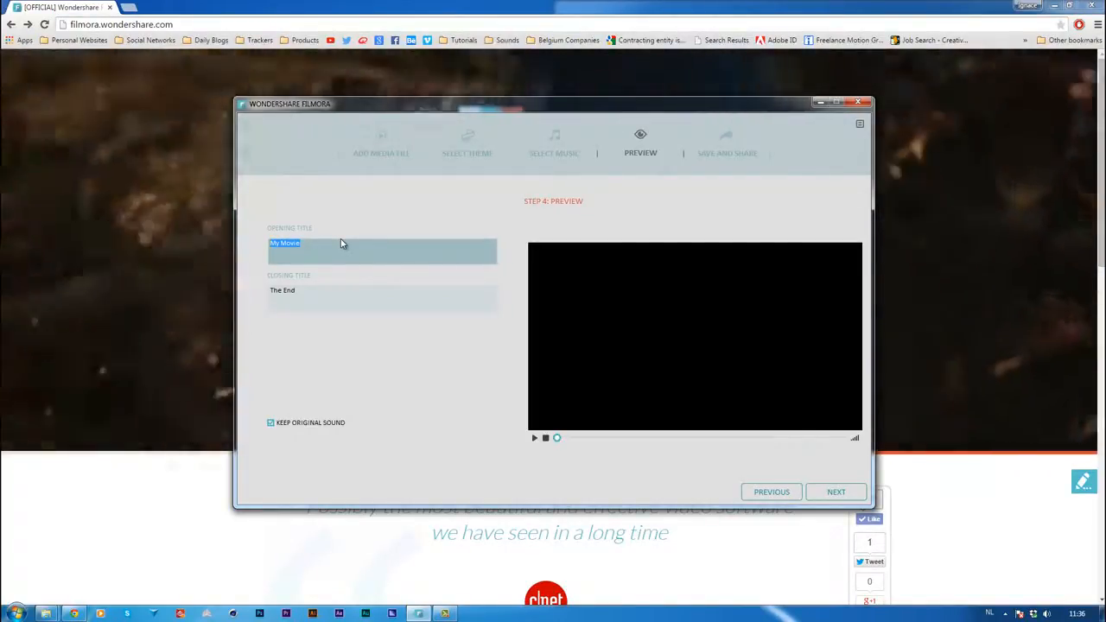
type("Oldtimer Roadtour")
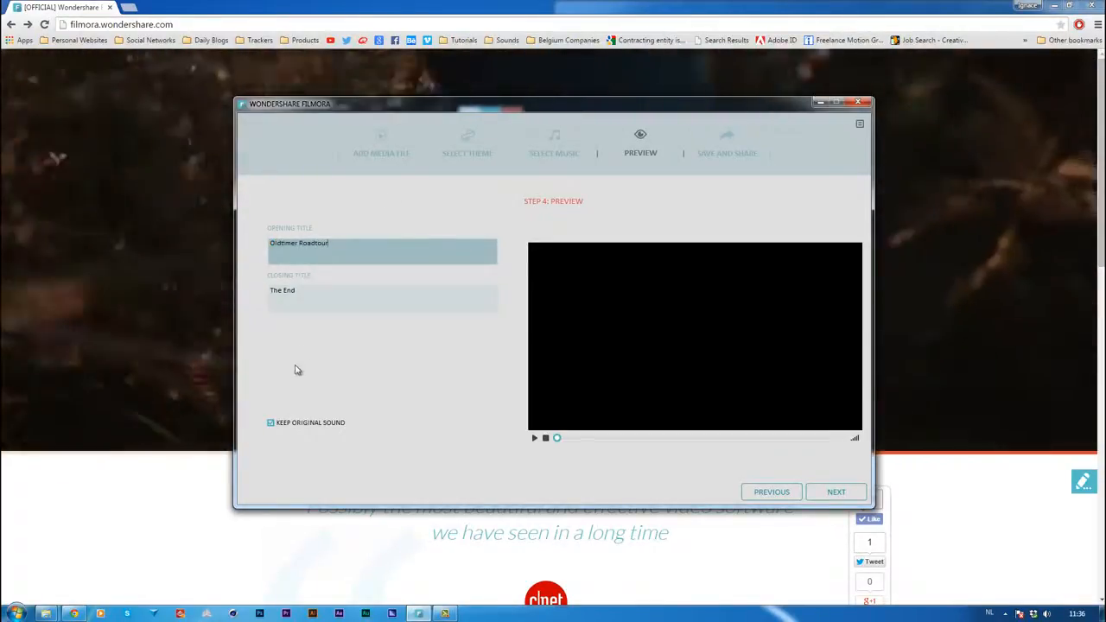
left_click(270, 423)
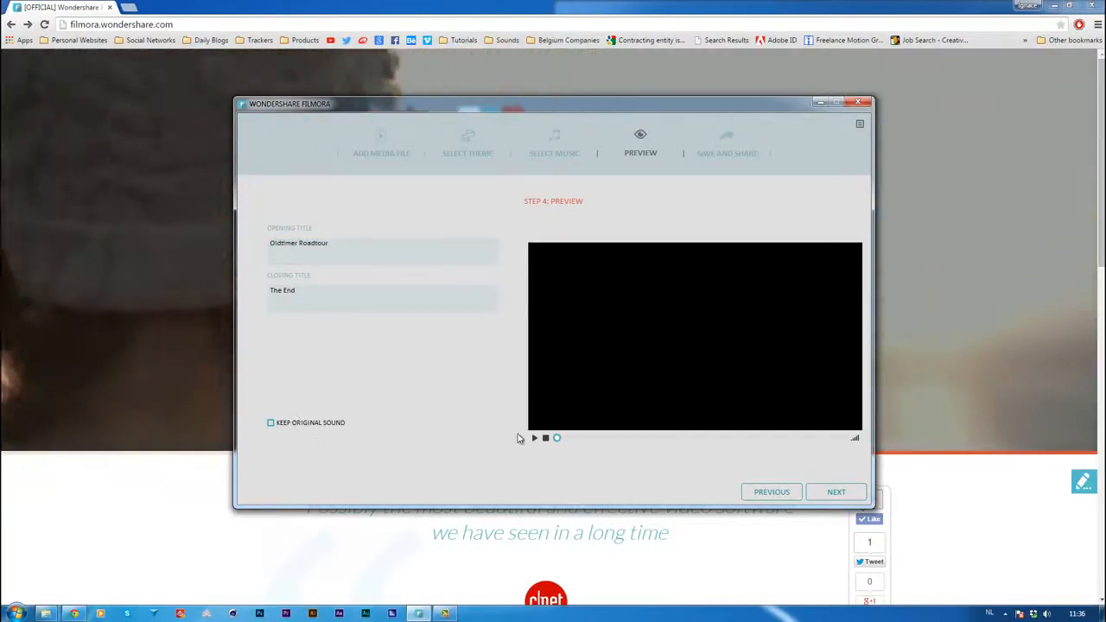
Preview the movie's opening and split the opening title into two lines, "Oldtimer" and "Roadtour"
left_click(534, 439)
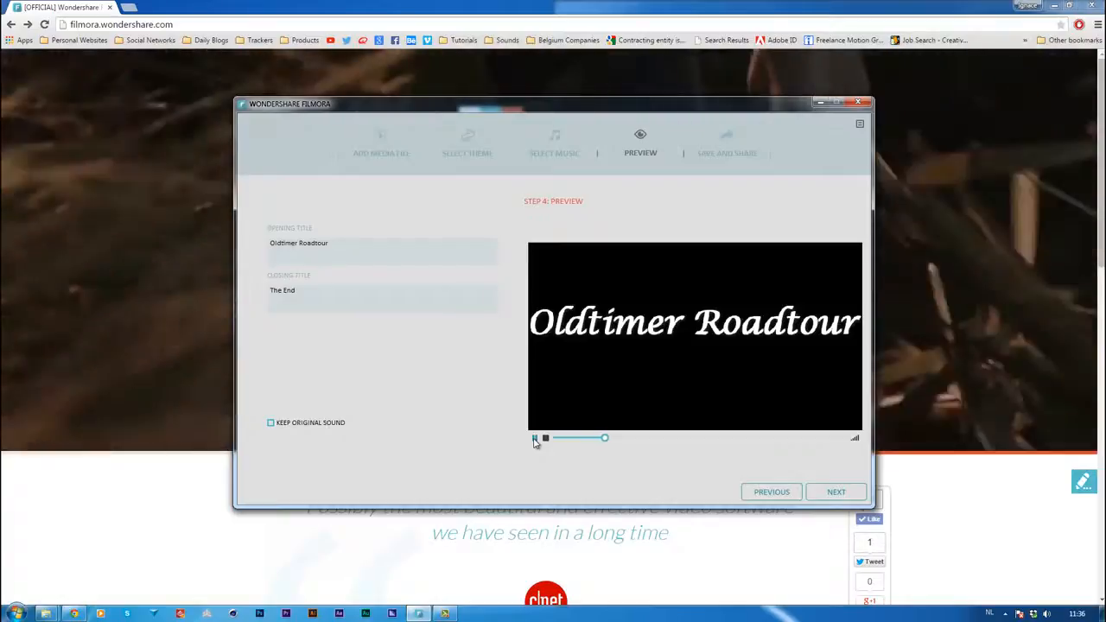
double_click(311, 244)
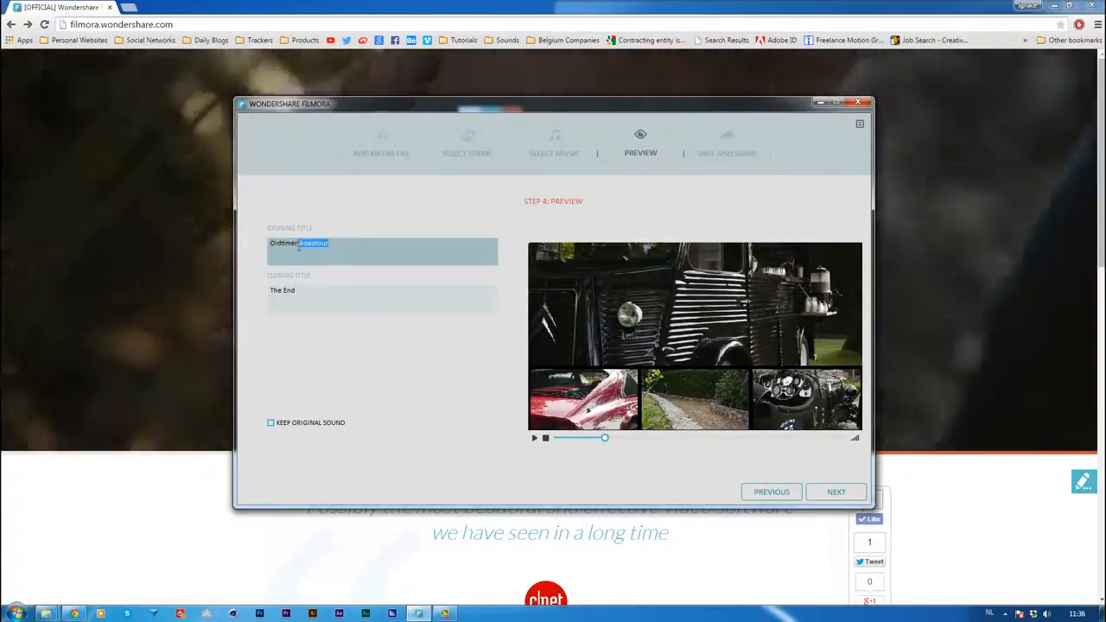
key("BackSpace")
key("BackSpace")
type("s")
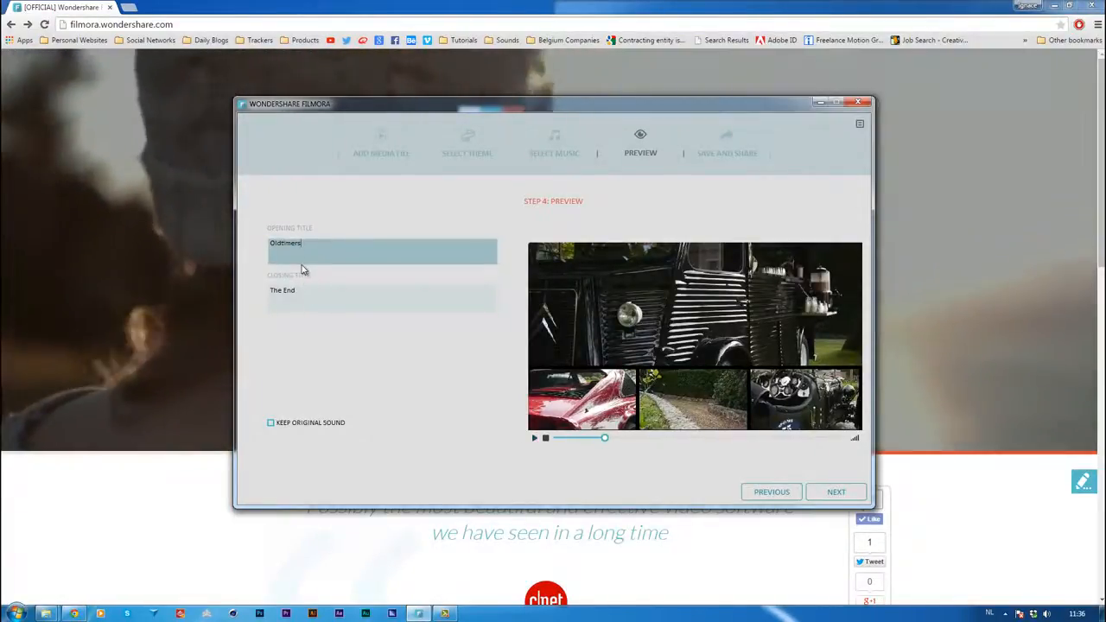
key("Return")
type("R")
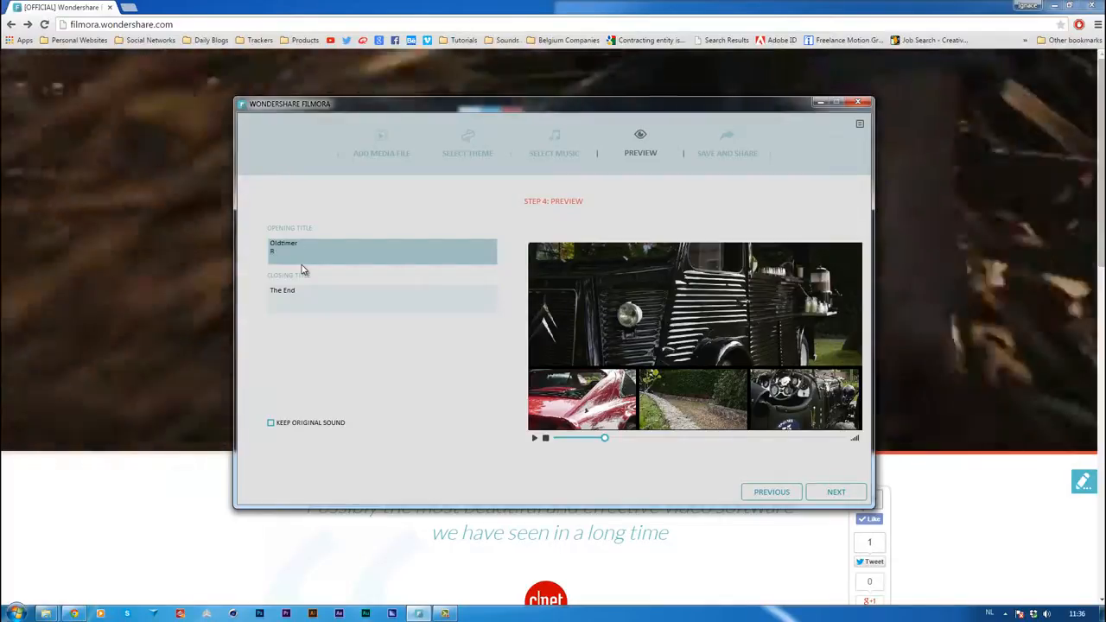
type("oadt")
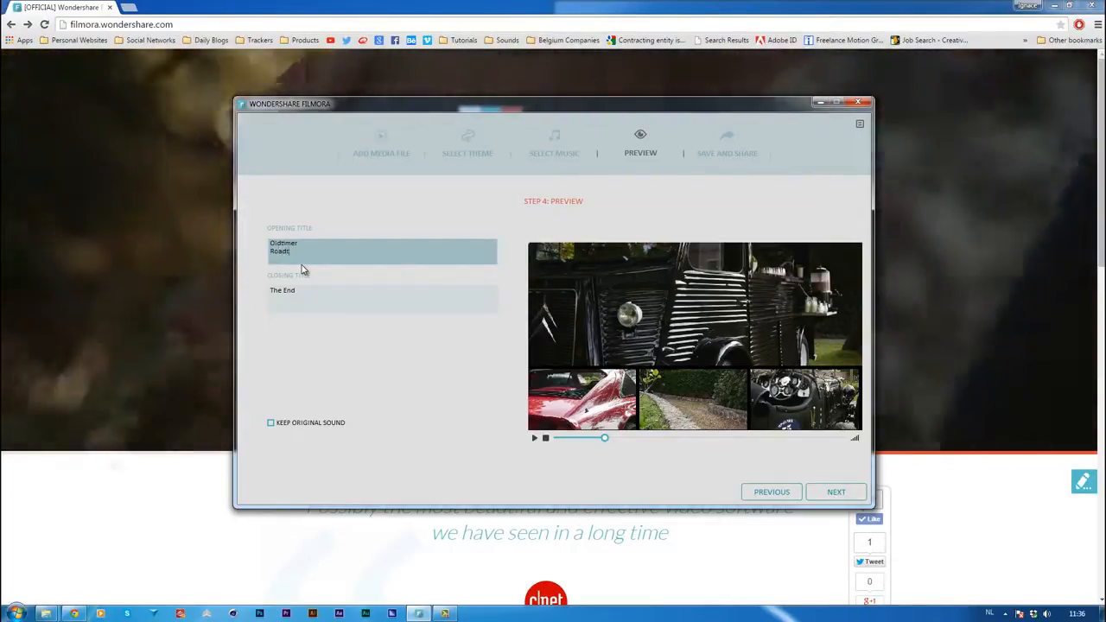
type("our")
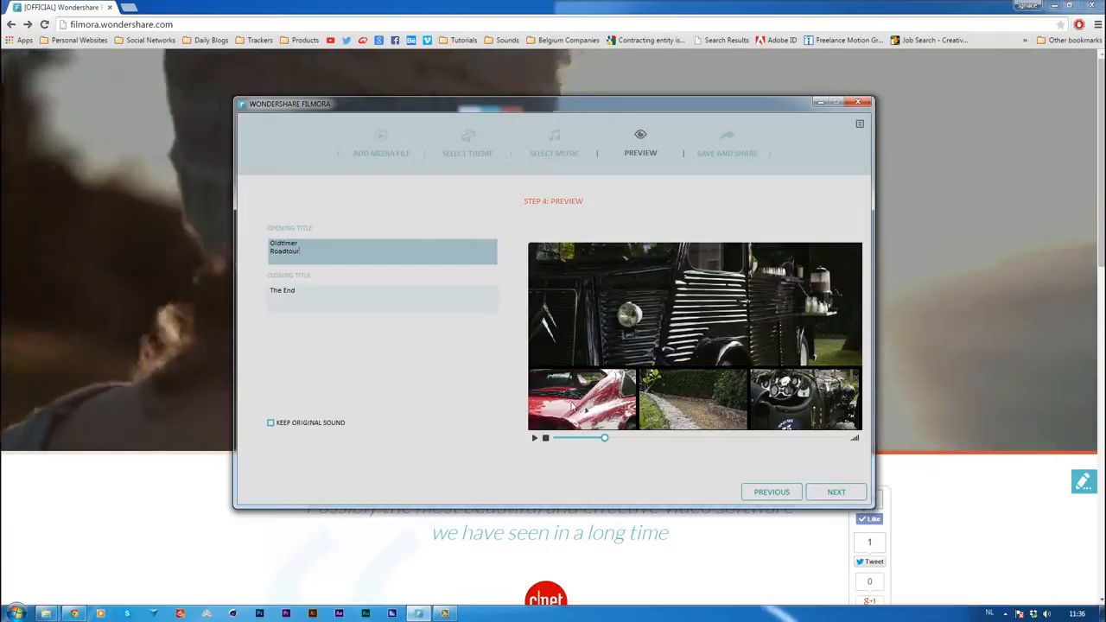
Replay the movie preview from the beginning to check the two-line opening title
left_click(370, 299)
left_click(545, 438)
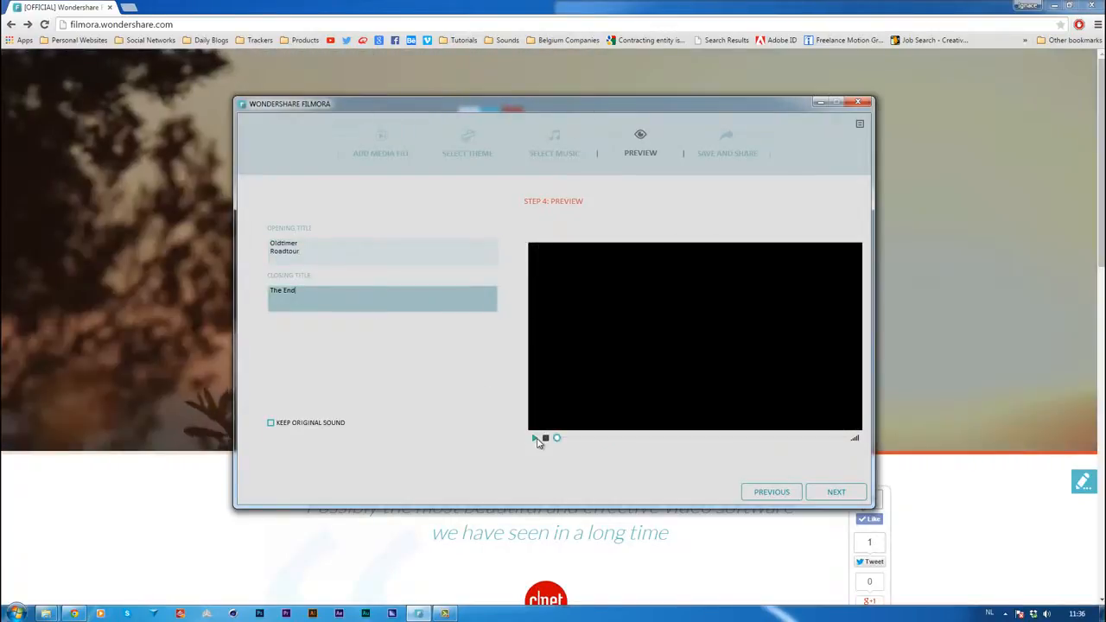
left_click(534, 439)
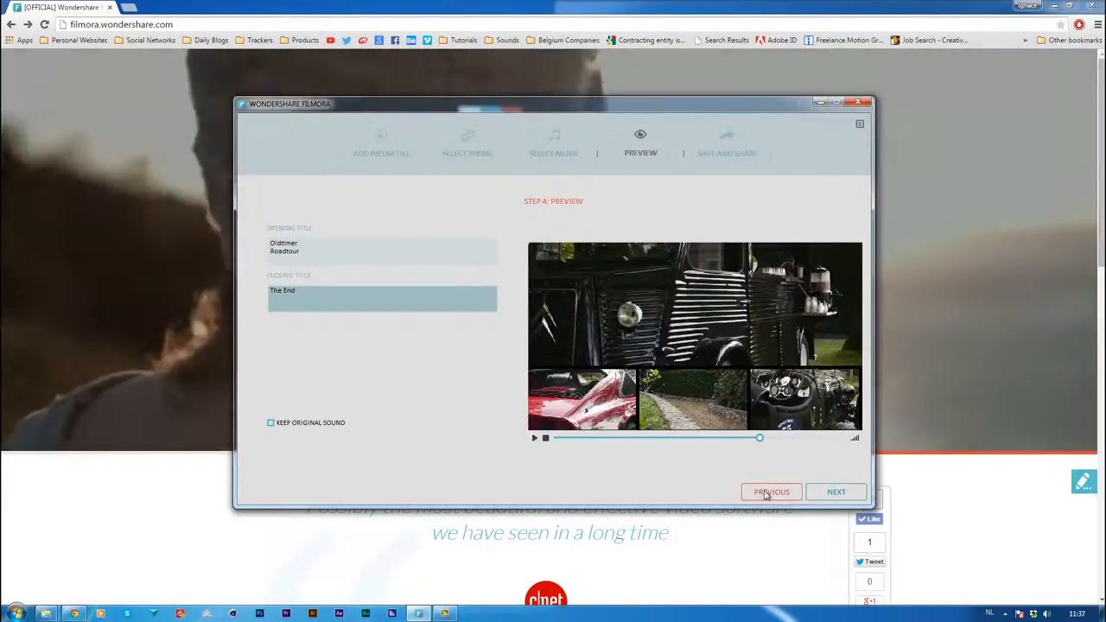
Return to the theme selection and change the movie's theme to Old days
left_click(764, 493)
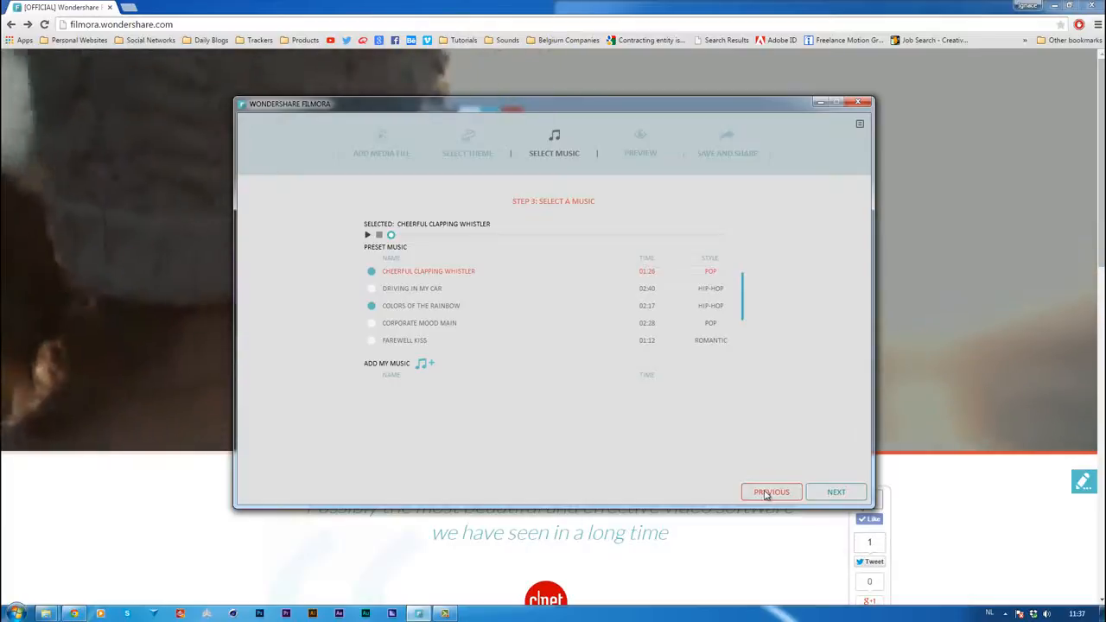
left_click(766, 492)
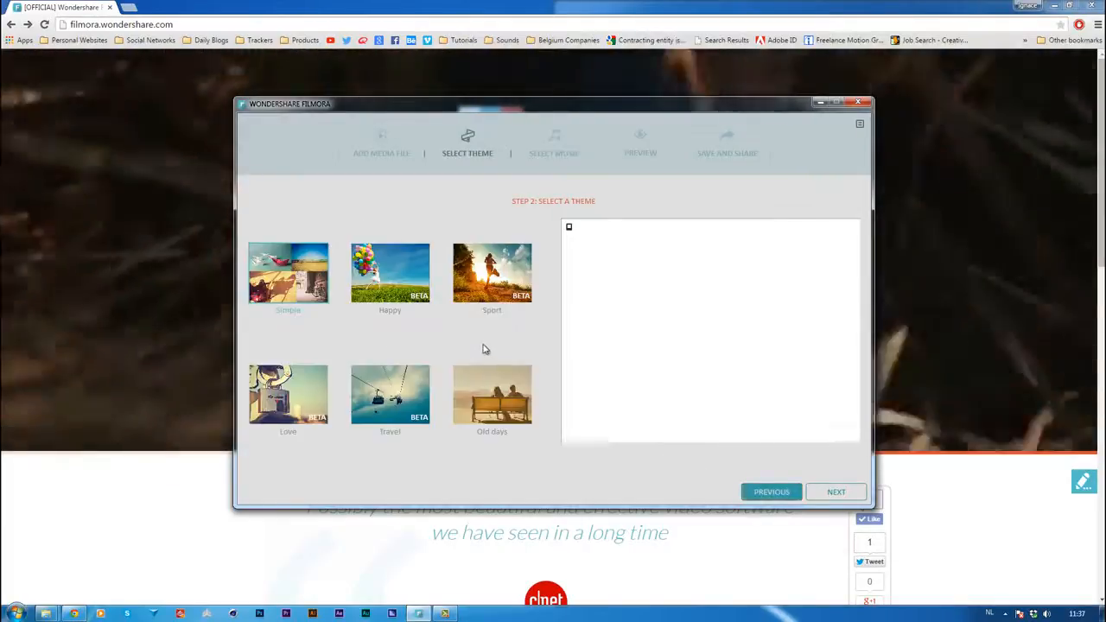
left_click(492, 407)
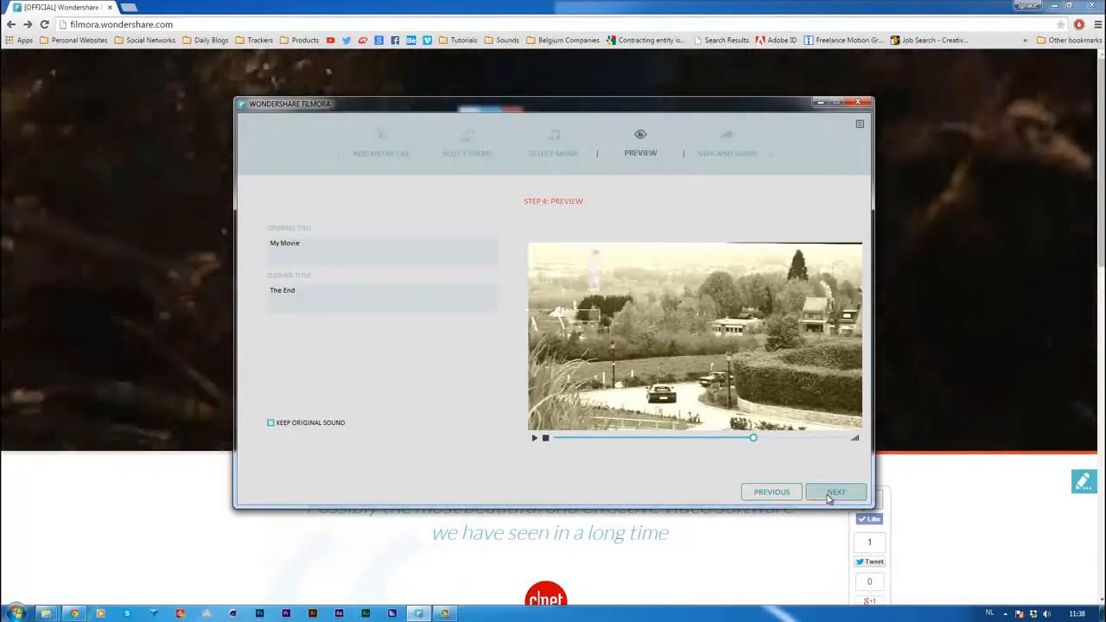
Continue to the save and share stage and set the MP4 output to 1920*1080 resolution with a 48000 Hz audio sample rate
left_click(835, 492)
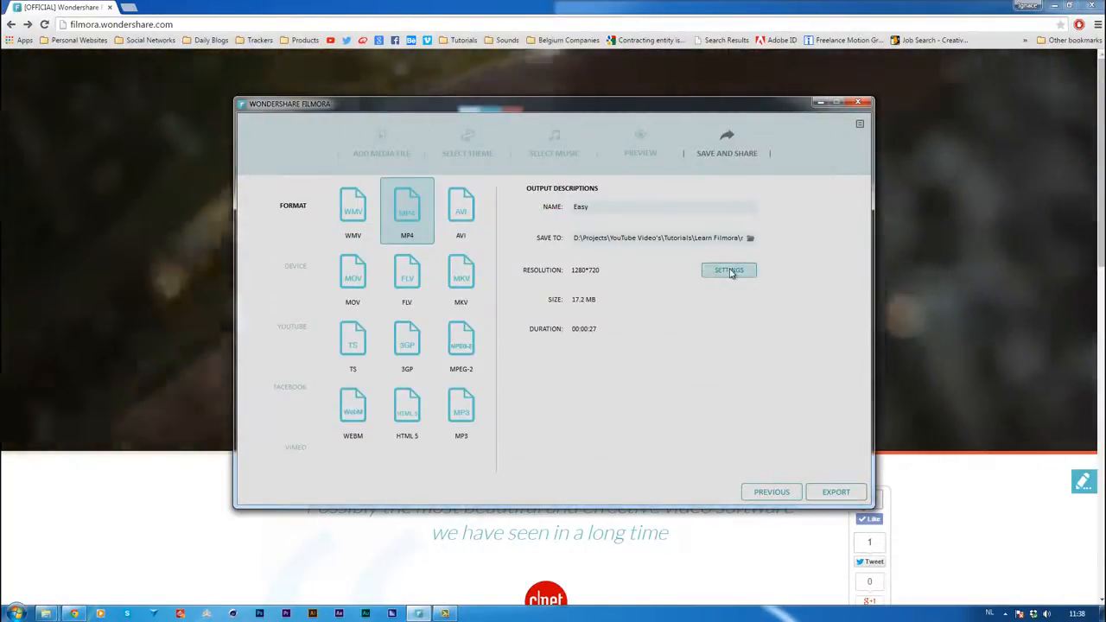
left_click(730, 270)
left_click(656, 266)
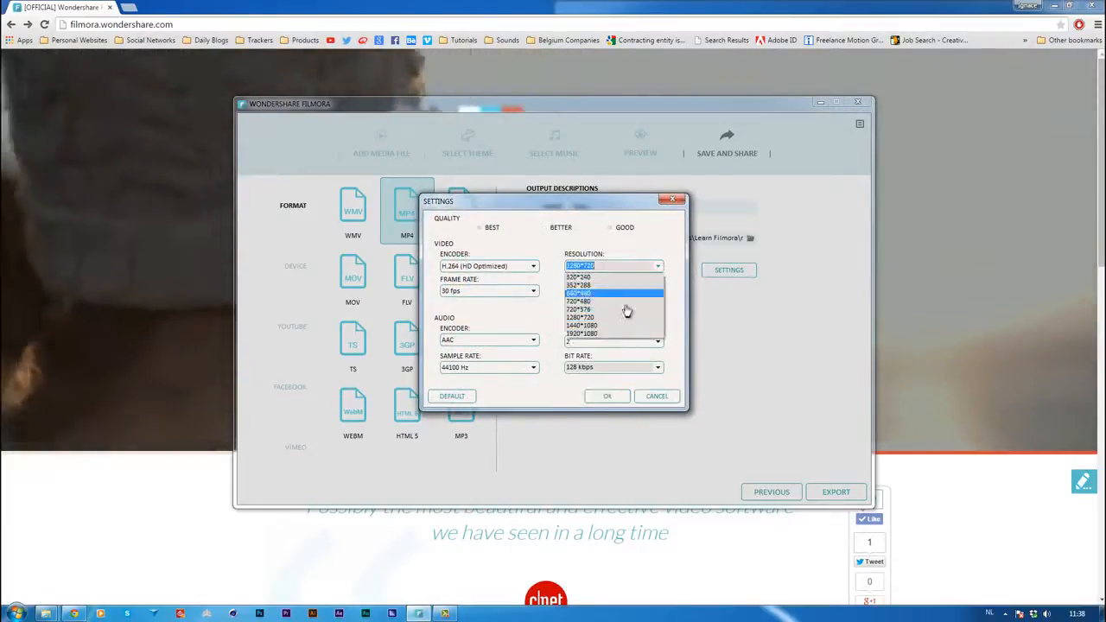
left_click(594, 339)
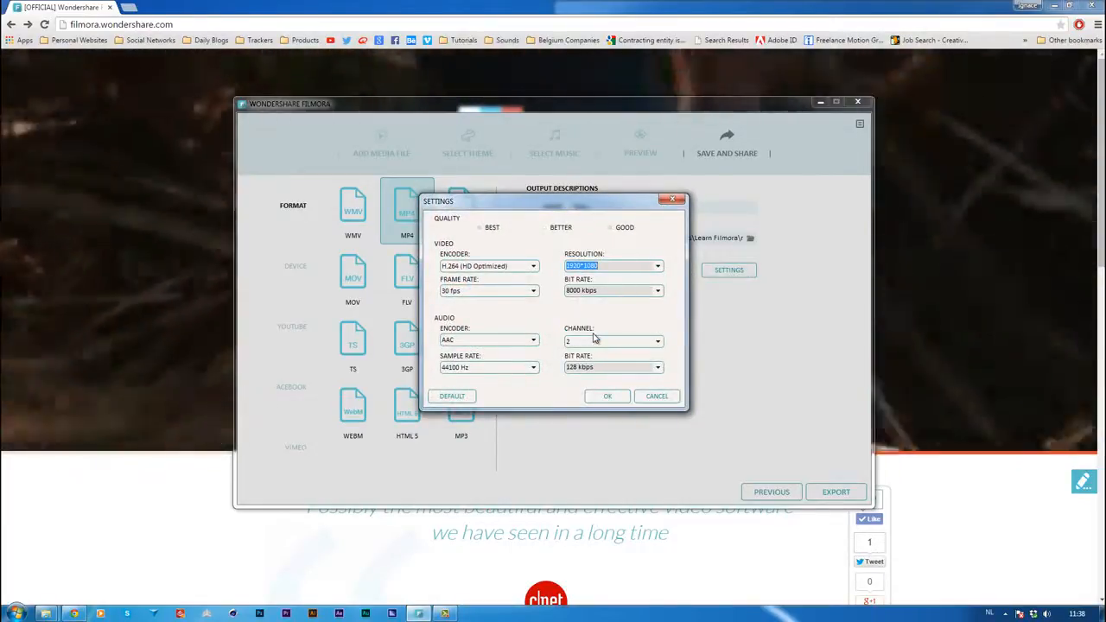
left_click(533, 367)
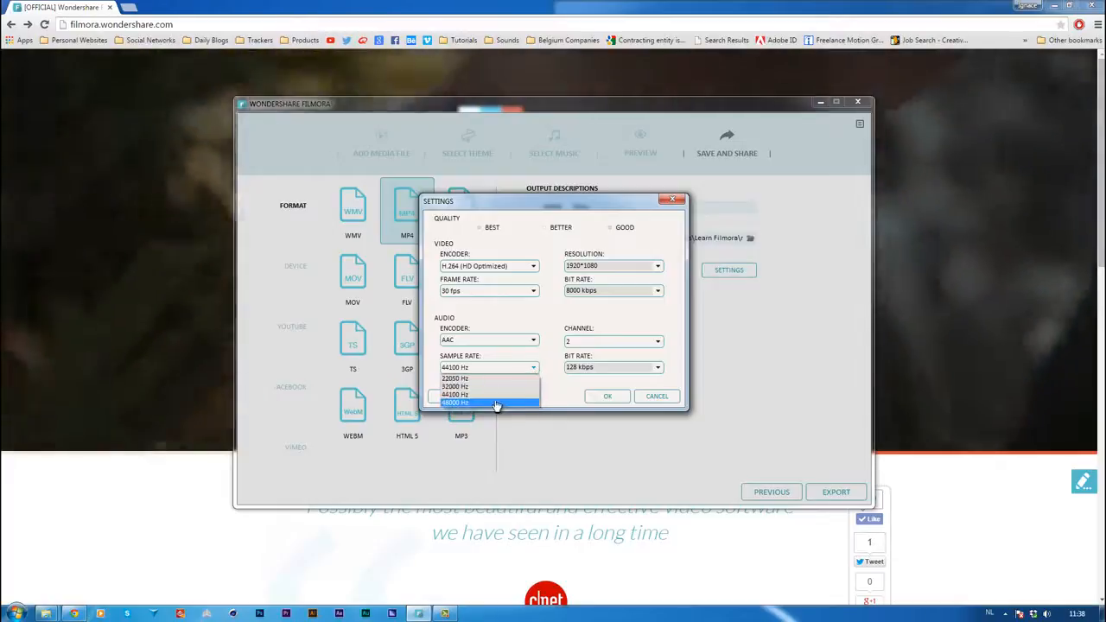
left_click(499, 403)
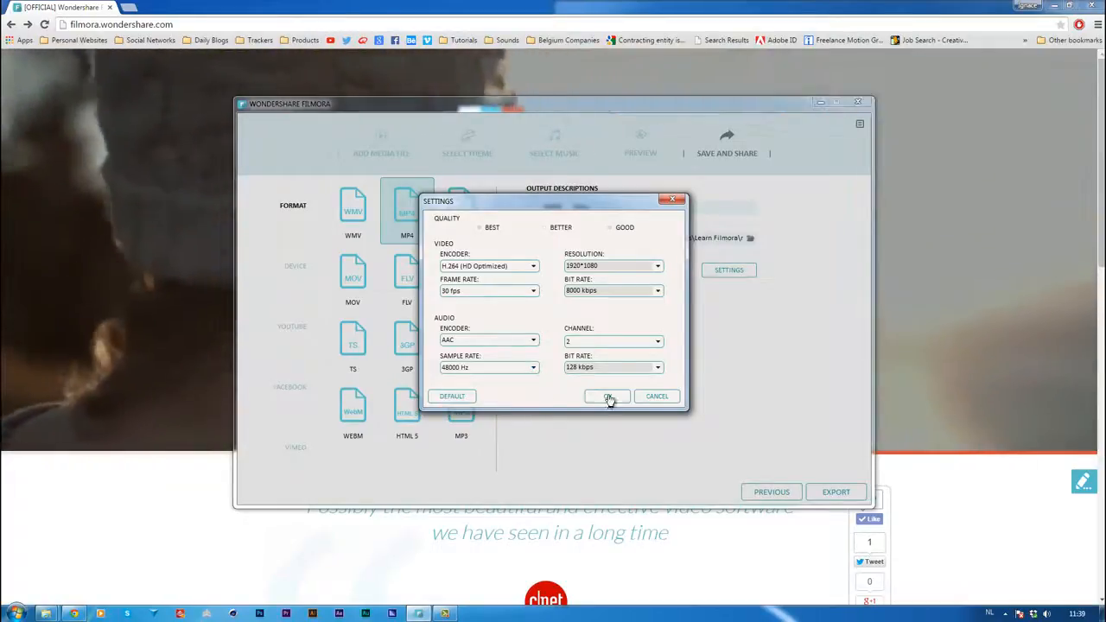
left_click(607, 398)
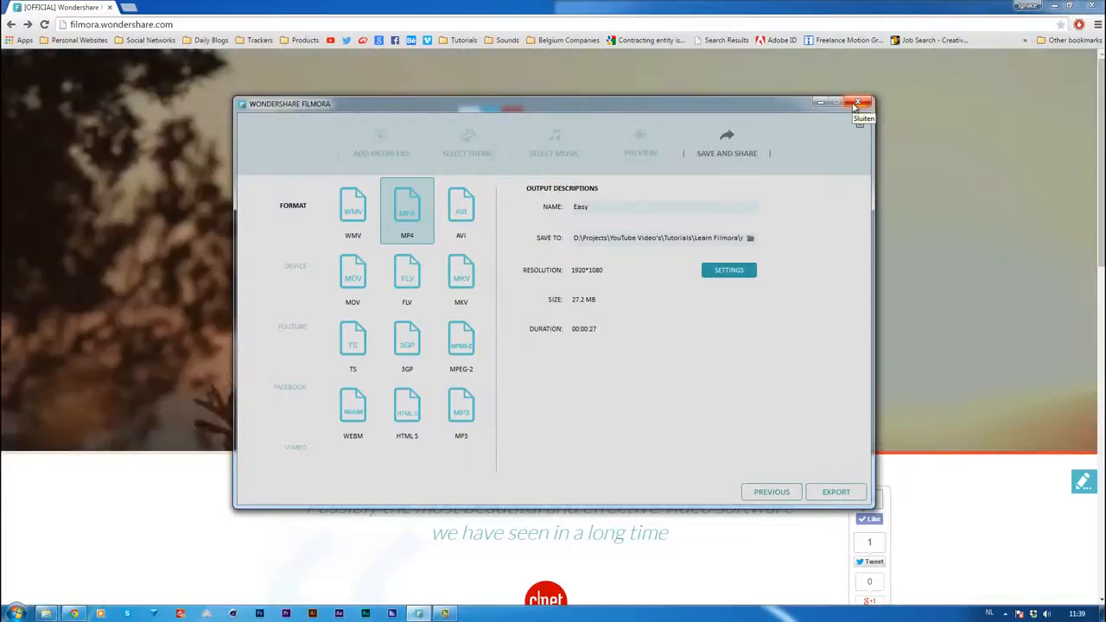
Quit Easy Mode and start a new 16:9 movie in the full-featured editing mode
left_click(856, 104)
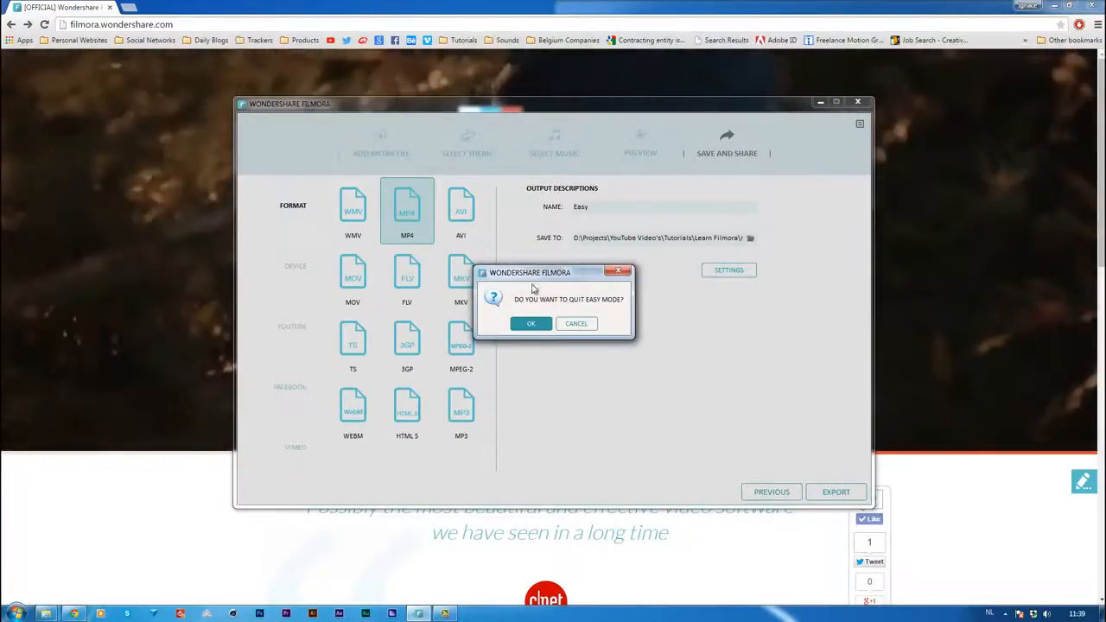
left_click(531, 325)
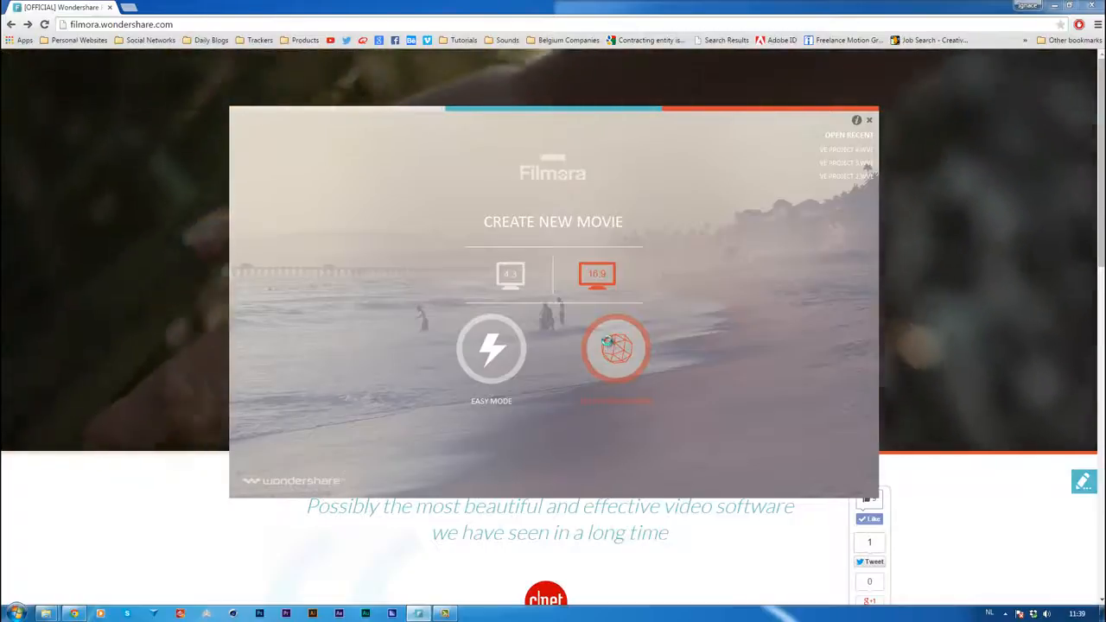
left_click(605, 344)
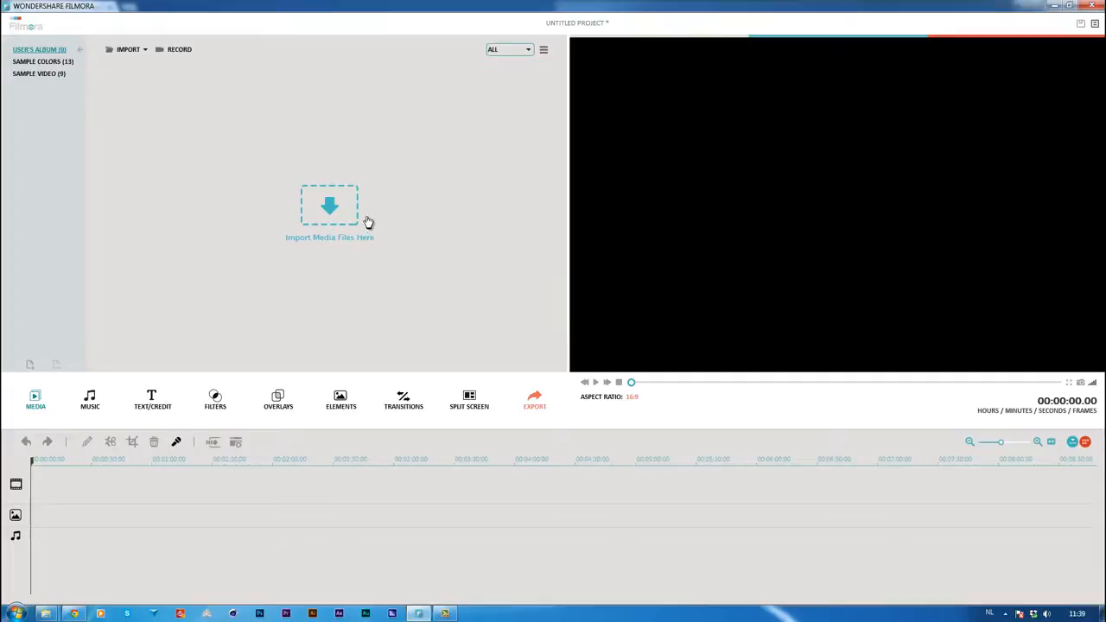
Import the five oldtimer car video clips into the user's album
left_click(337, 194)
left_click_drag(432, 141, 147, 126)
left_click(456, 305)
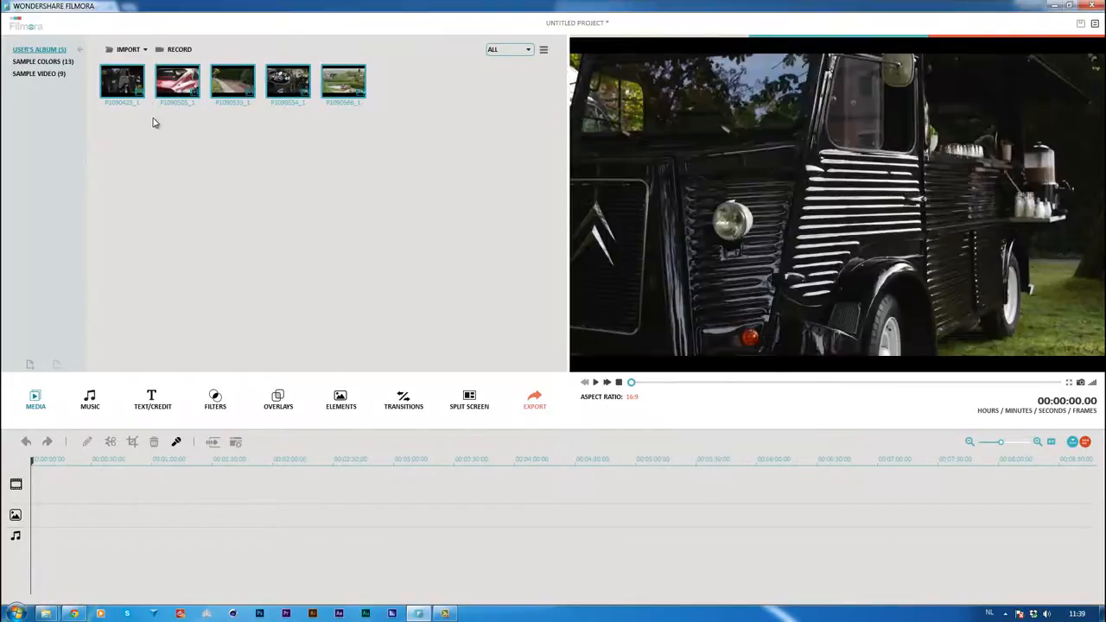
left_click(144, 121)
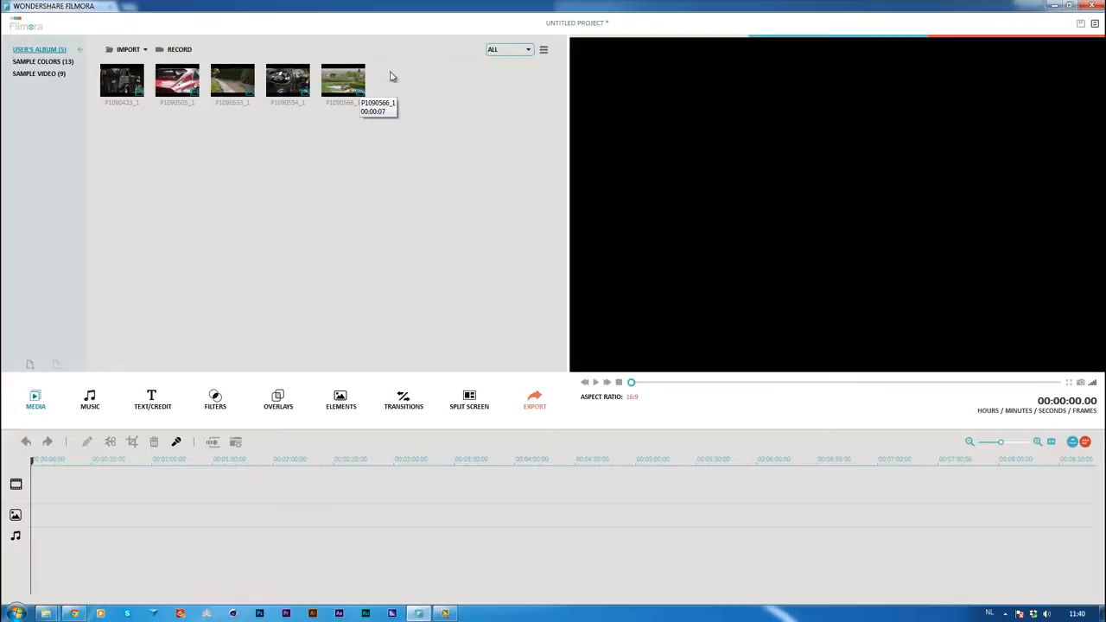
Add the clips P1090423_1 and P1090554_1 from the album to the video track
double_click(135, 84)
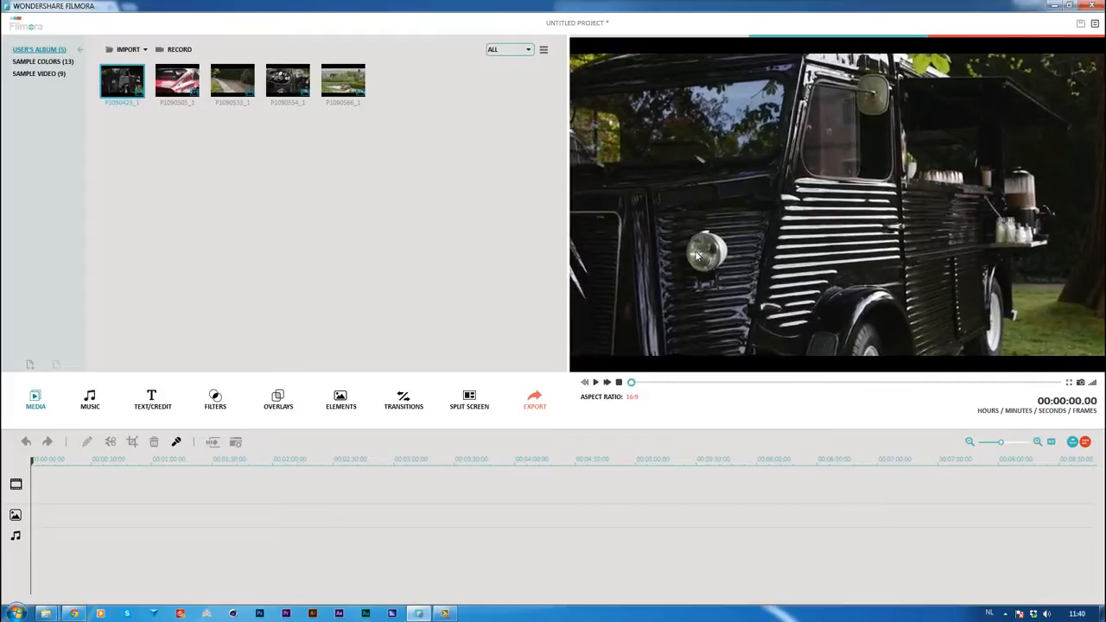
right_click(135, 78)
left_click(152, 83)
left_click(249, 86)
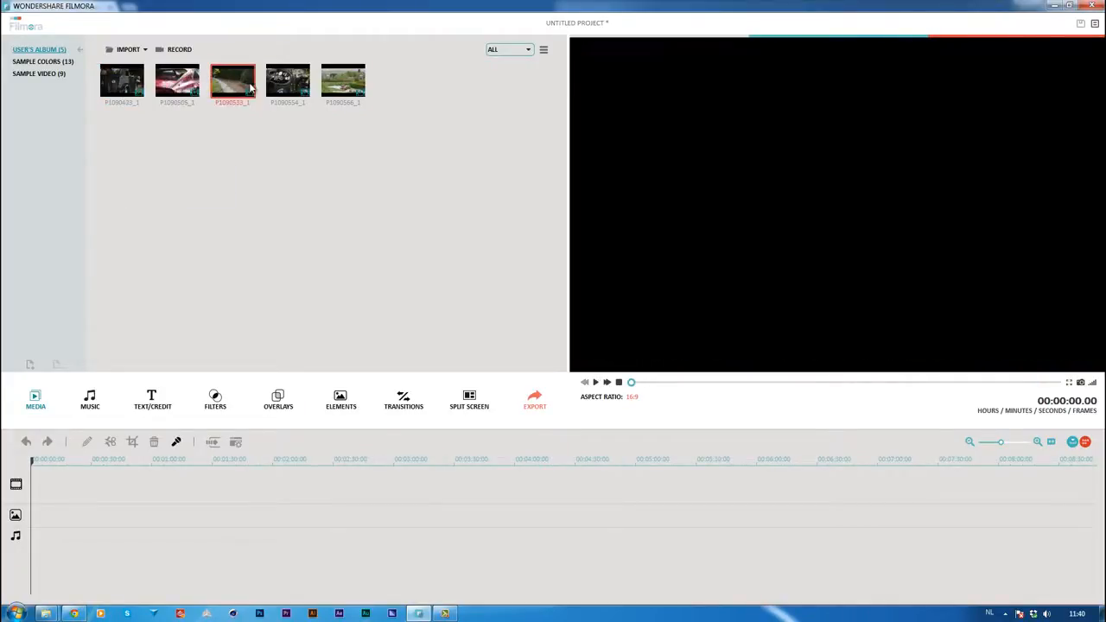
double_click(285, 82)
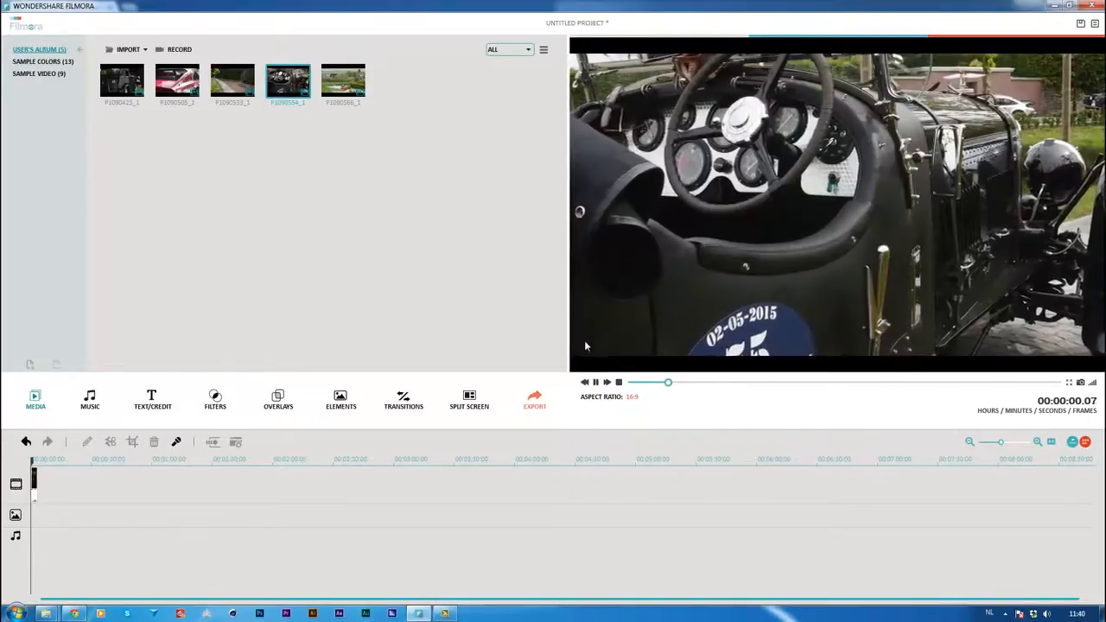
right_click(283, 86)
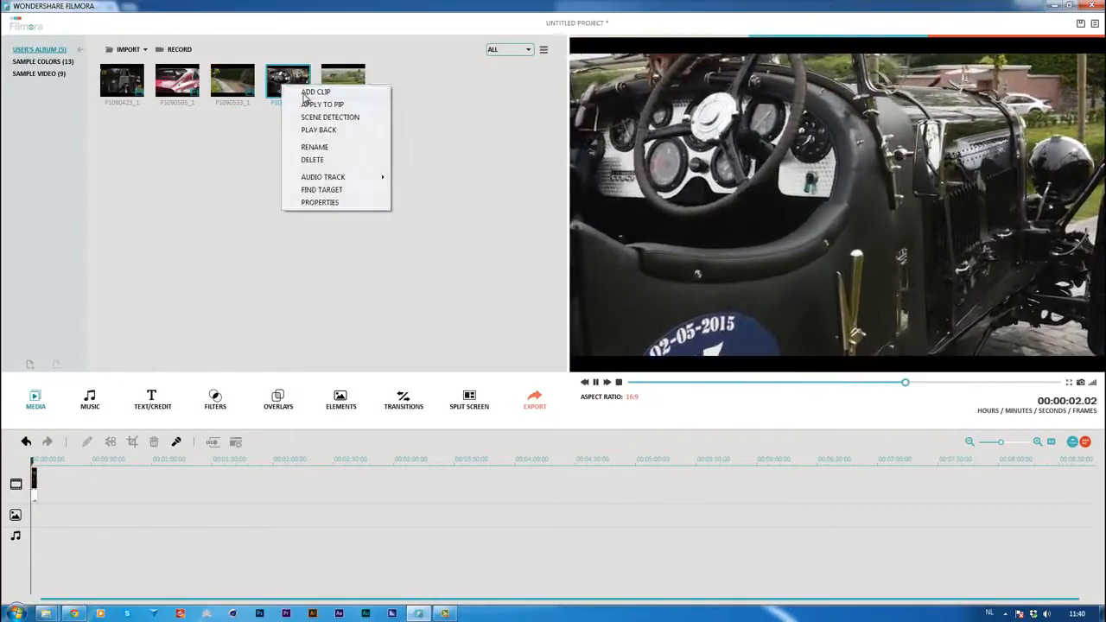
left_click(312, 93)
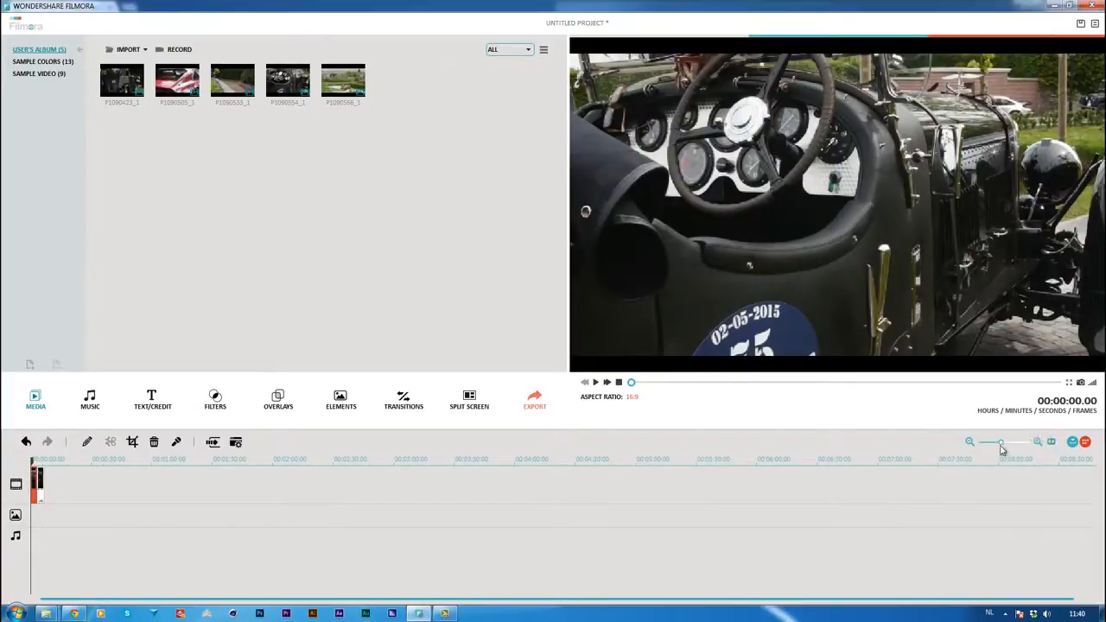
Reorder the video track so that P1090423_1 comes first, followed by P1090554_1
left_click_drag(1004, 448, 1015, 448)
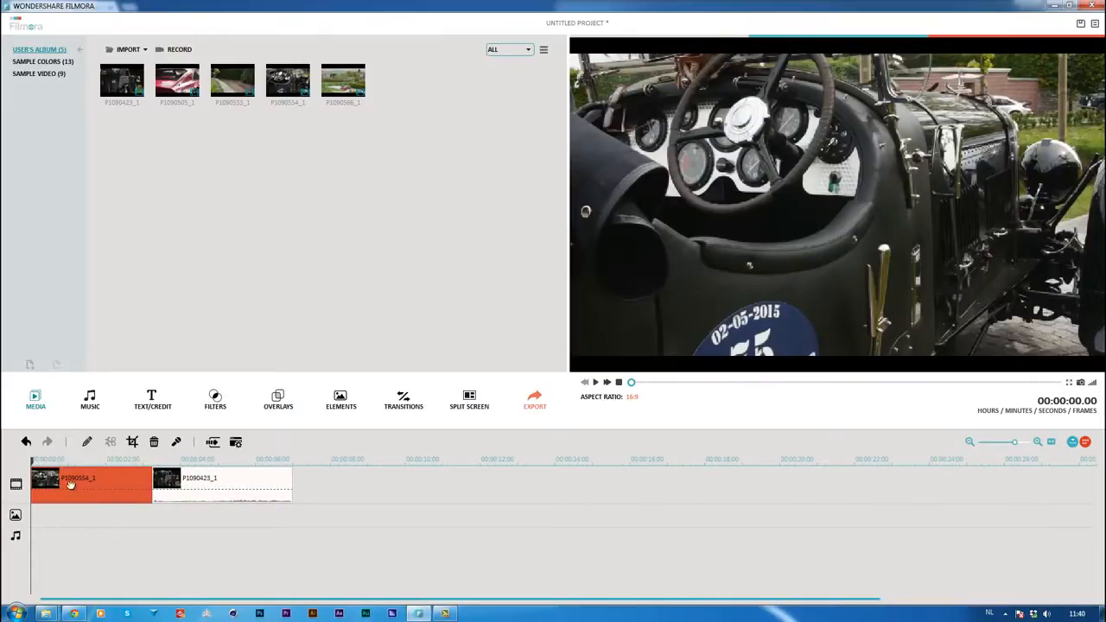
key("Delete")
left_click_drag(149, 481, 7, 480)
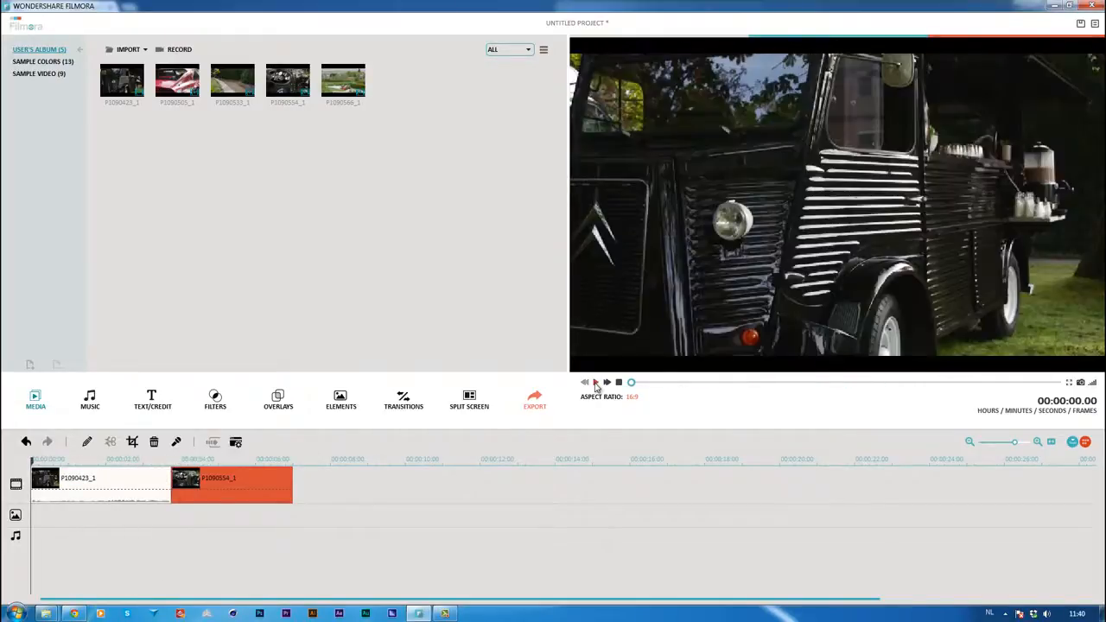
Play the two-clip sequence and trim the end of P1090423_1 to 00:00:02.19
left_click(595, 383)
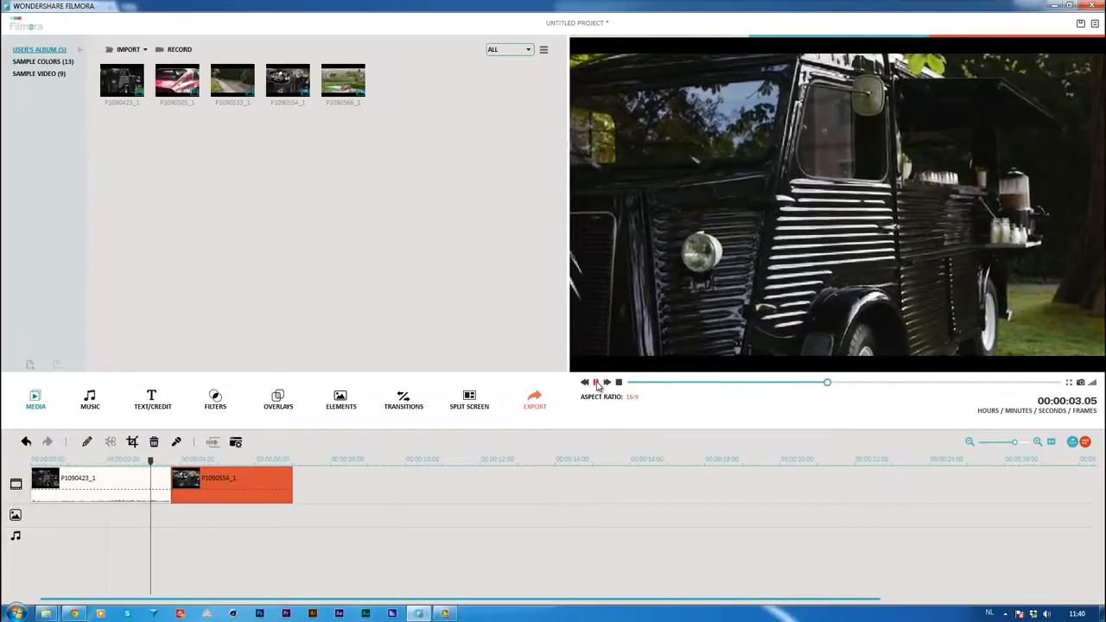
left_click(595, 383)
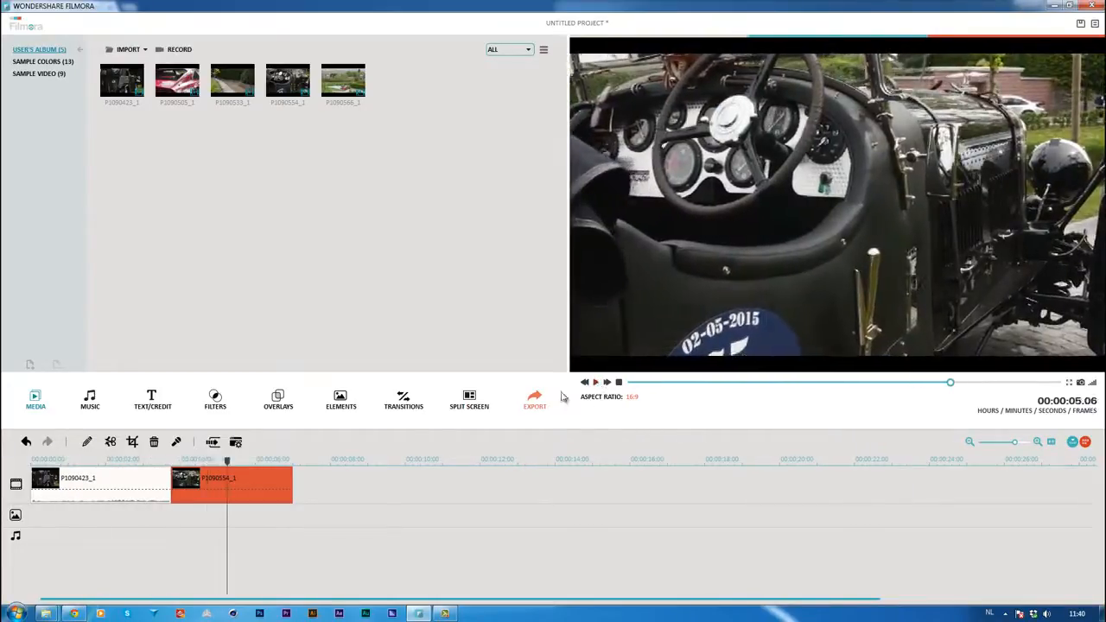
left_click(168, 486)
left_click_drag(162, 485, 134, 485)
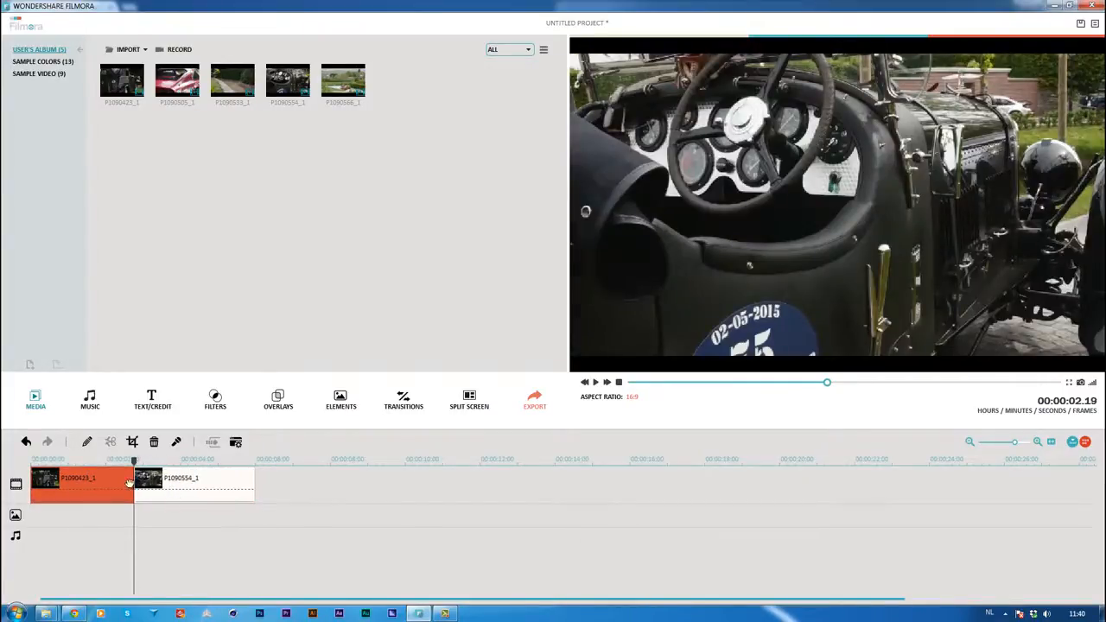
Insert the clips P1090533_1, P1090566_1 and P1090505_1, in that order, at the playhead directly after P1090423_1
right_click(224, 78)
left_click(238, 281)
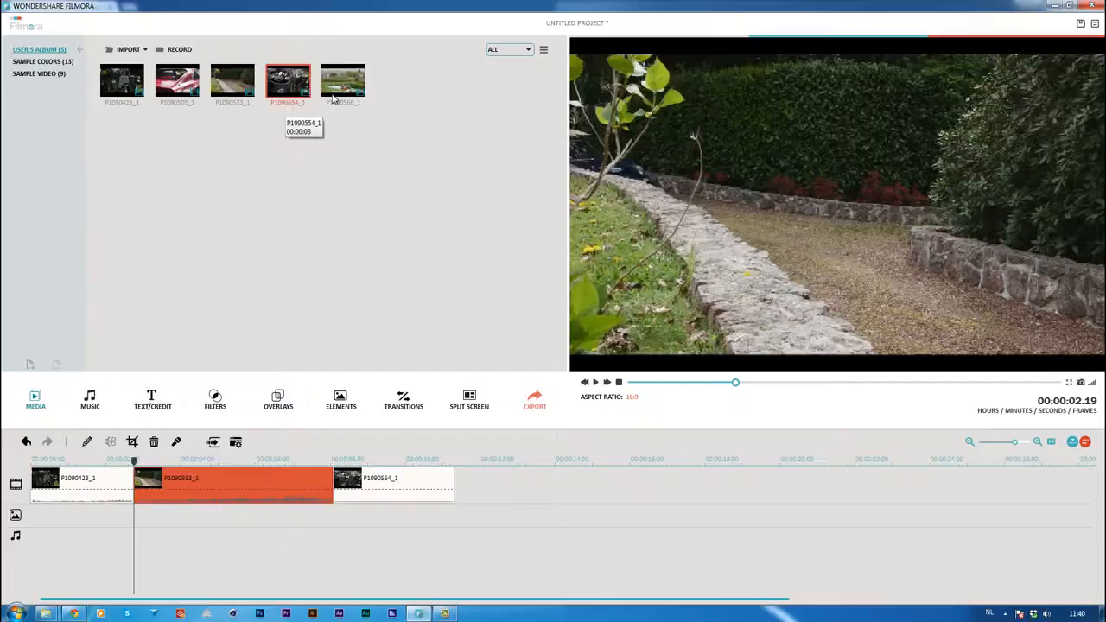
right_click(354, 95)
left_click(354, 95)
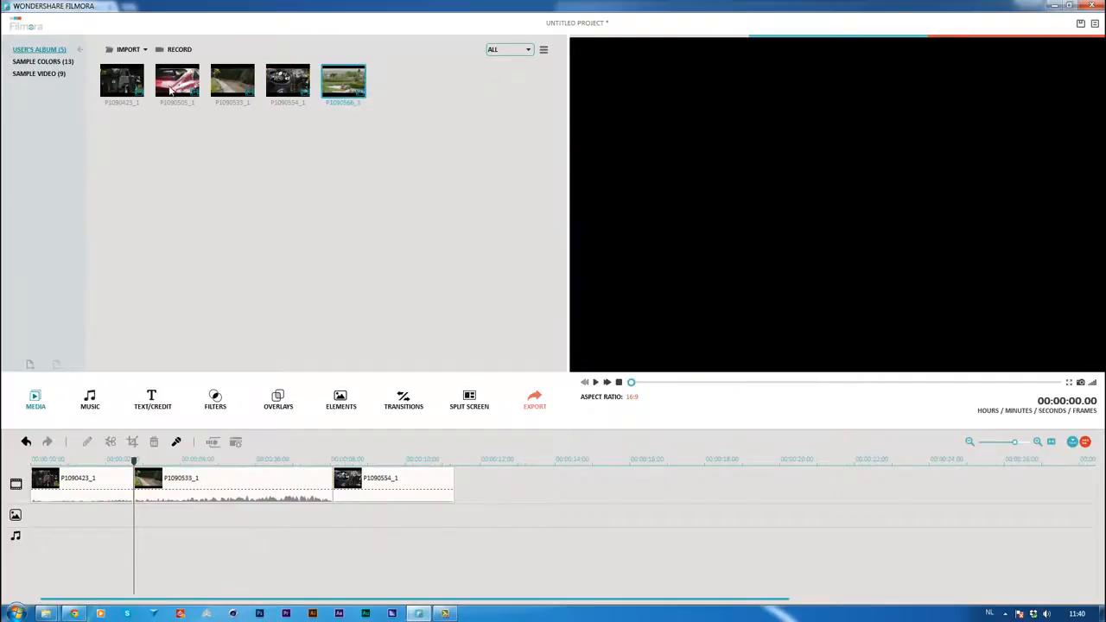
right_click(195, 102)
left_click(197, 105)
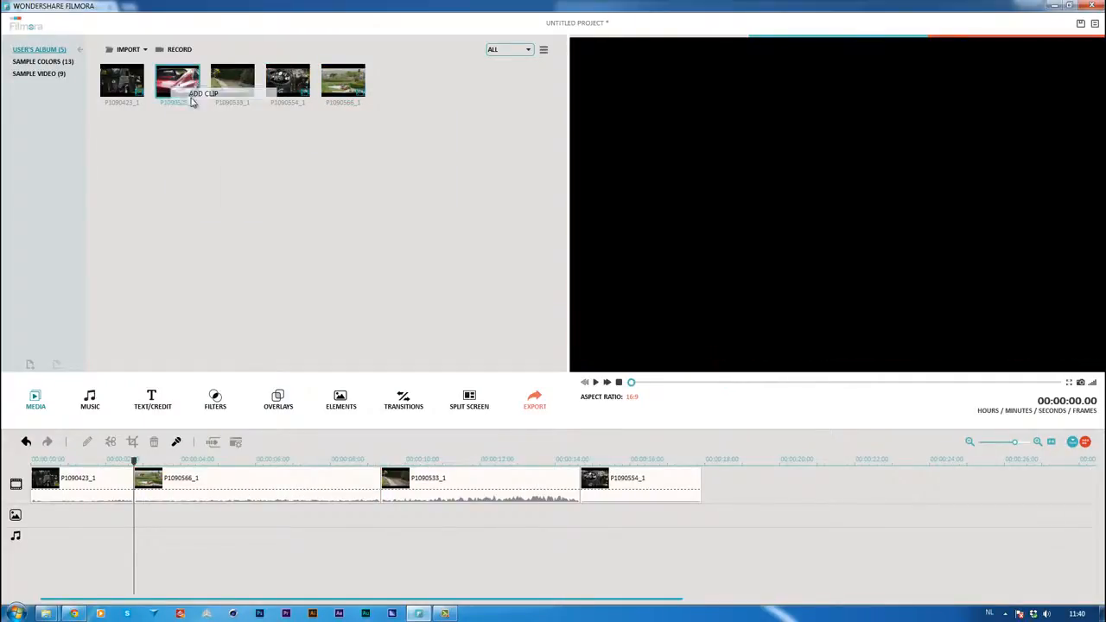
Trim the clip ends on the timeline: P1090566_1 to 00:00:08.08, P1090505_1 to 00:00:05.21 and P1090533_1 to 00:00:09.22
left_click(308, 486)
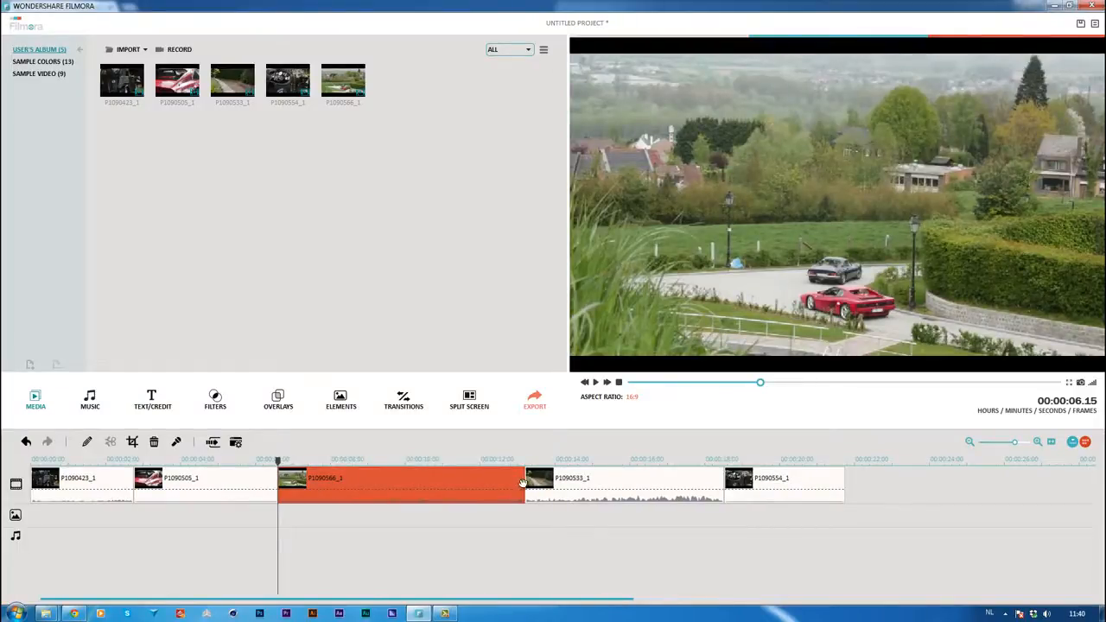
left_click_drag(523, 481, 340, 480)
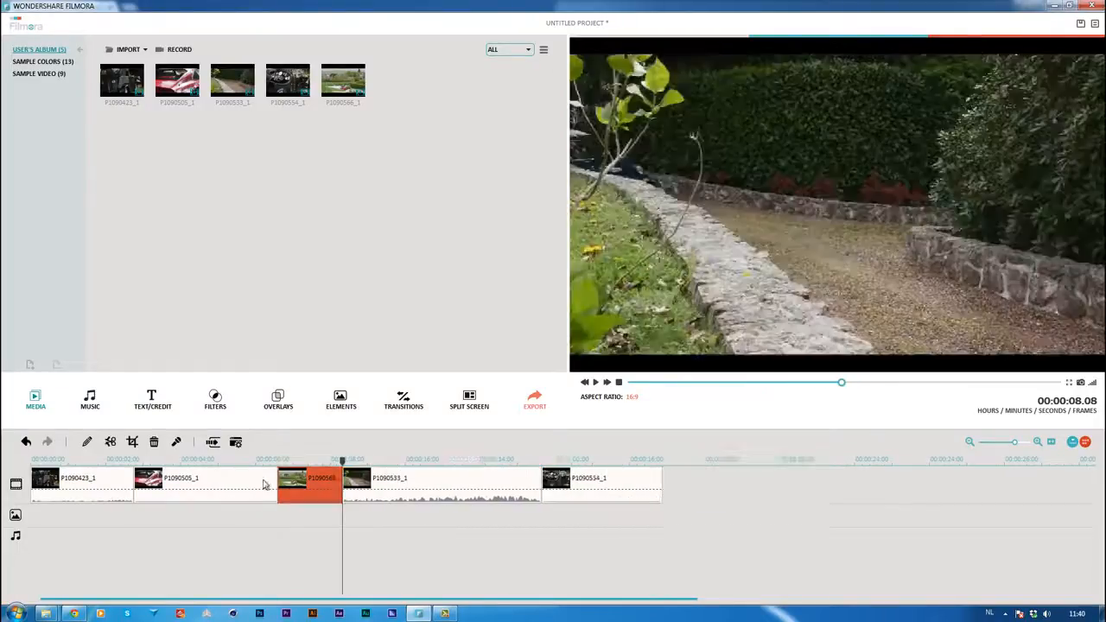
left_click(263, 482)
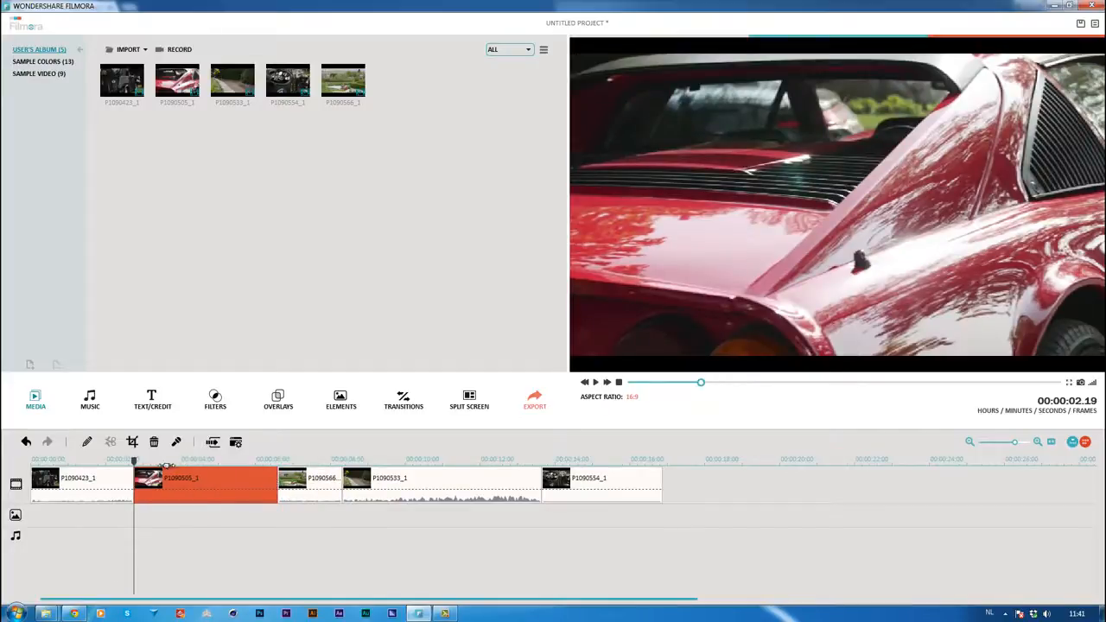
left_click(595, 382)
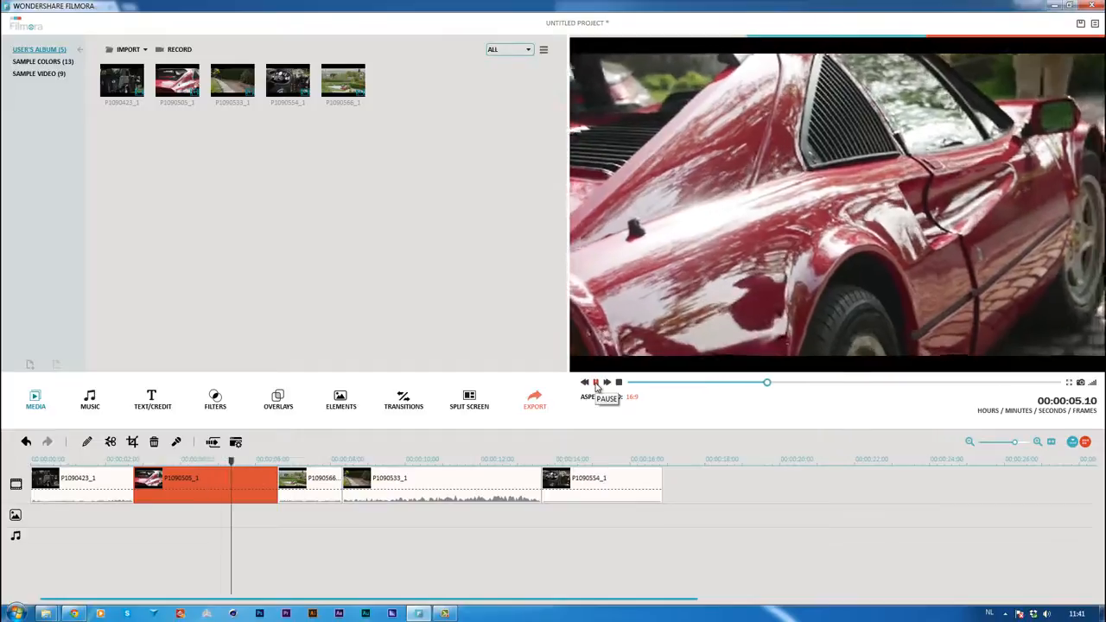
left_click(596, 383)
left_click_drag(275, 484, 250, 484)
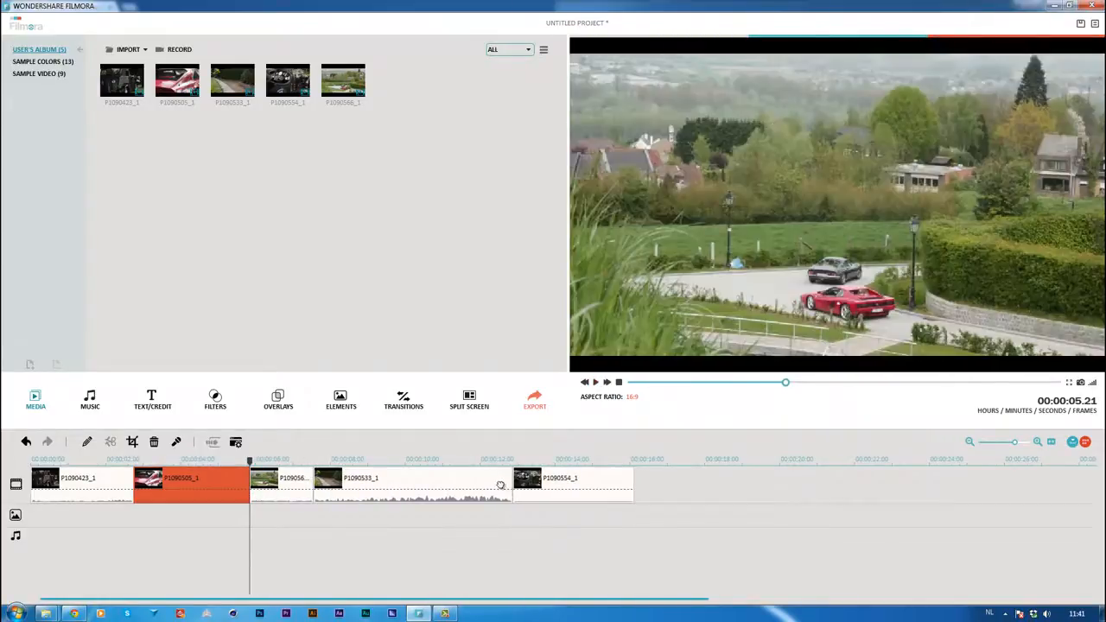
left_click(501, 487)
left_click_drag(511, 482, 400, 482)
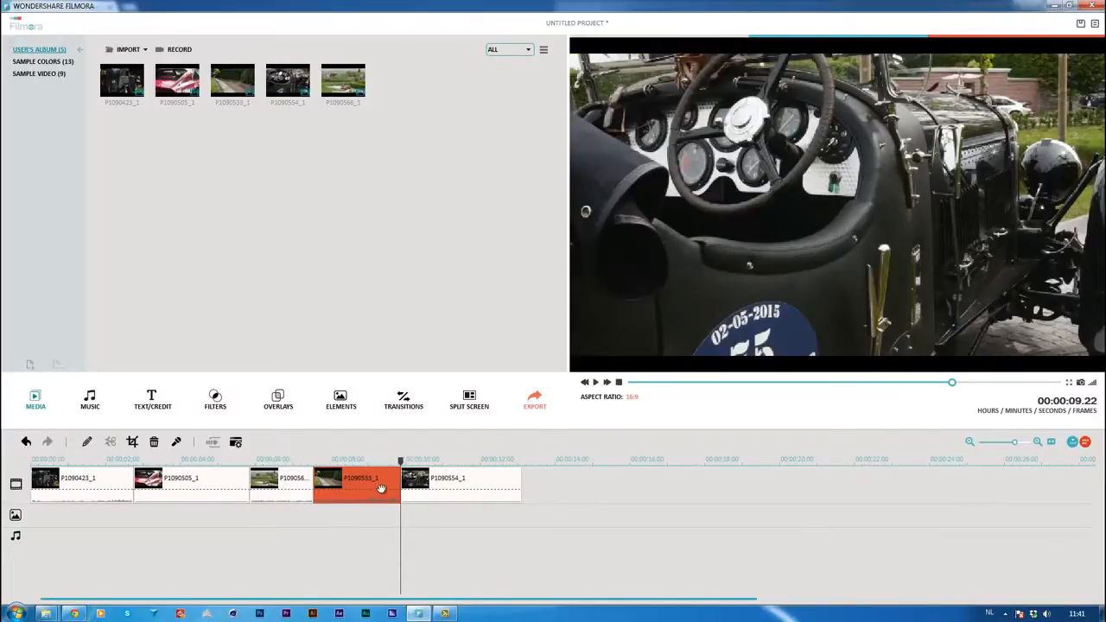
Split the P1090566_1 clip on the video track at 00:00:06.16
left_click(273, 462)
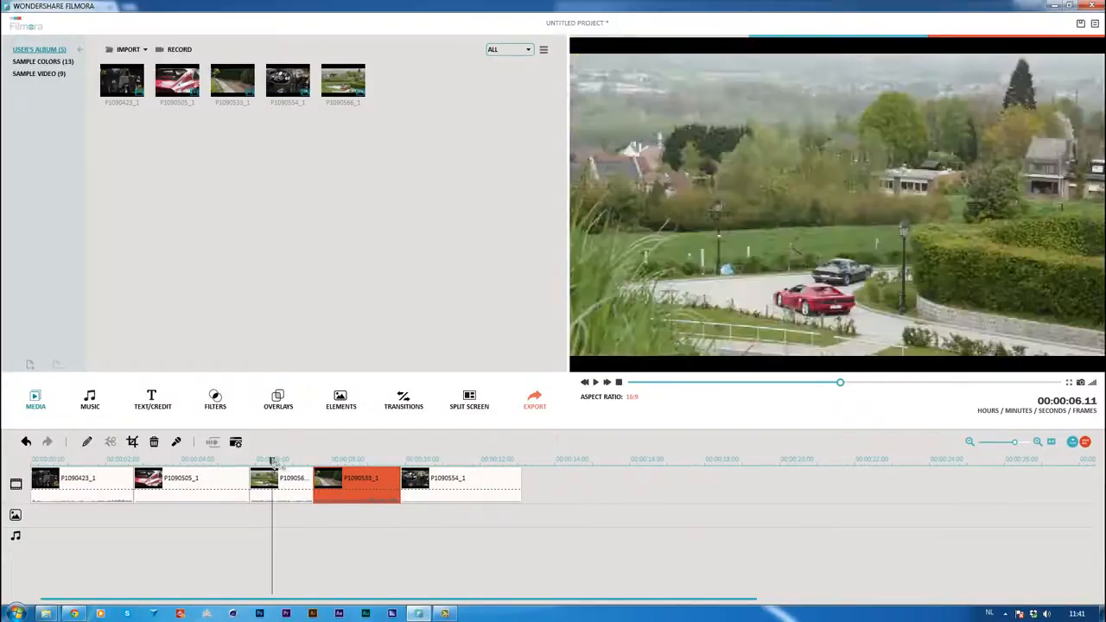
mouse_move(273, 462)
left_mouse_down()
mouse_move(295, 465)
mouse_move(279, 464)
left_mouse_up()
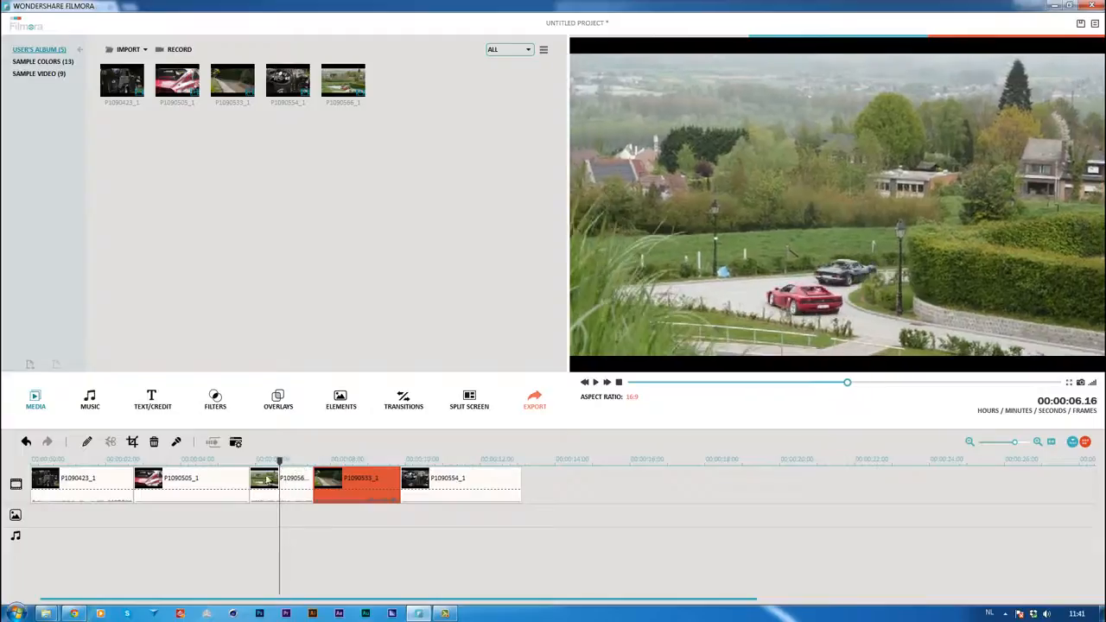
right_click(290, 485)
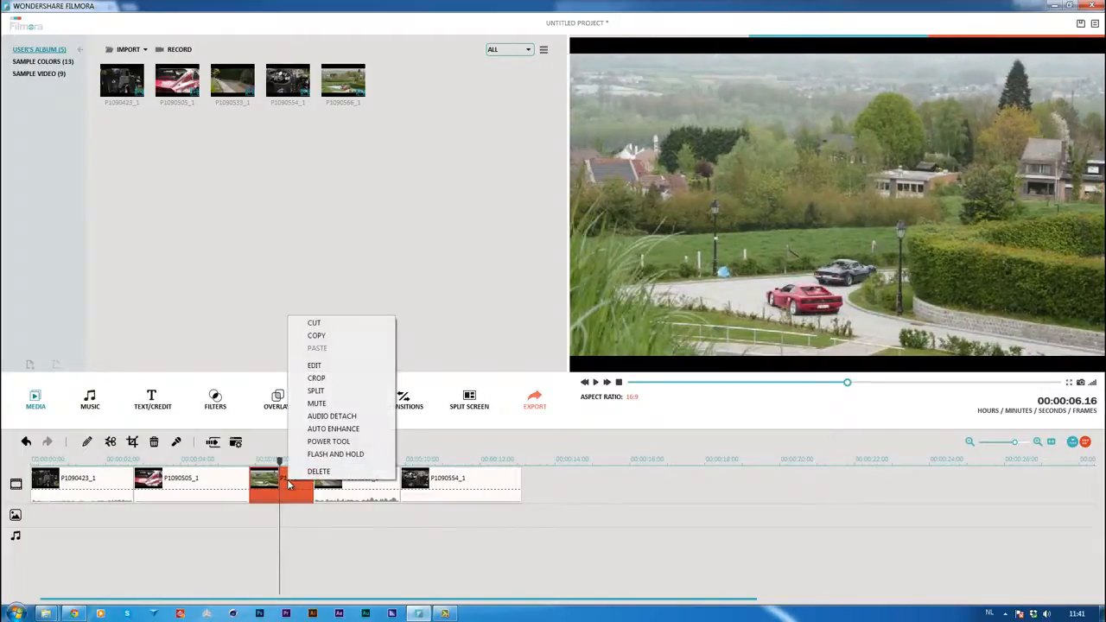
left_click(323, 410)
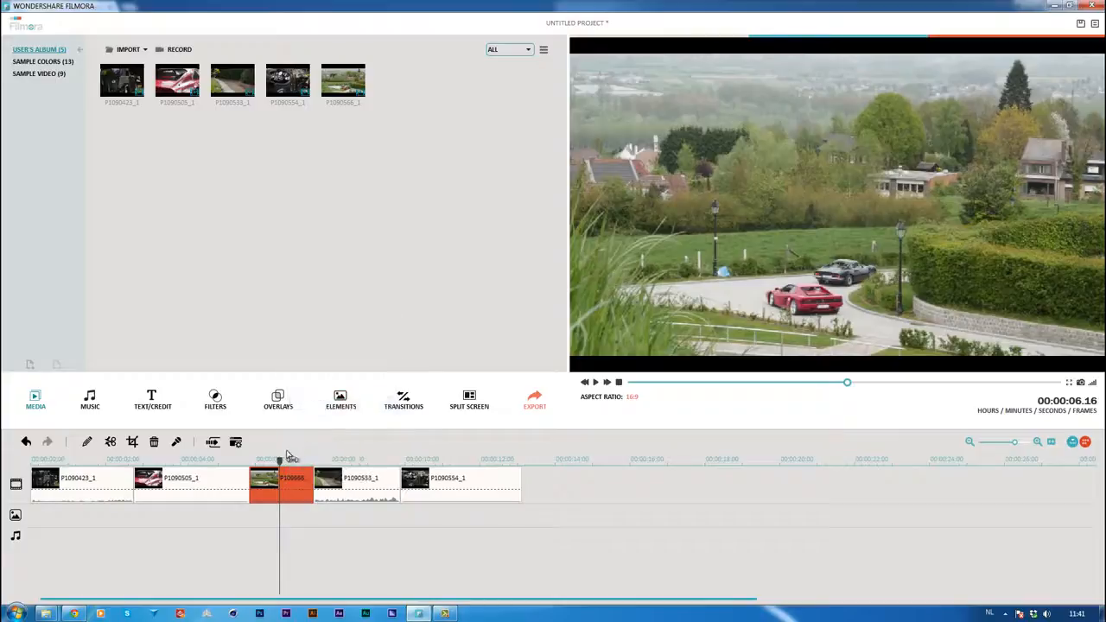
right_click(280, 480)
left_click(313, 404)
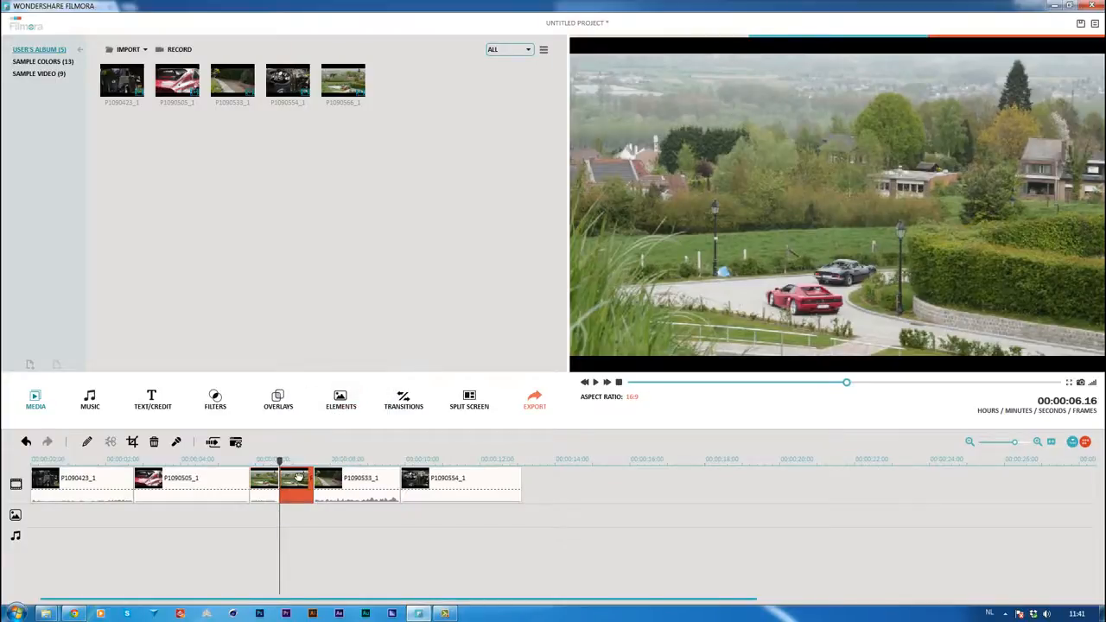
Try deleting the second part of the split P1090566_1 clip, and undo both the deletion and the split
key("Delete")
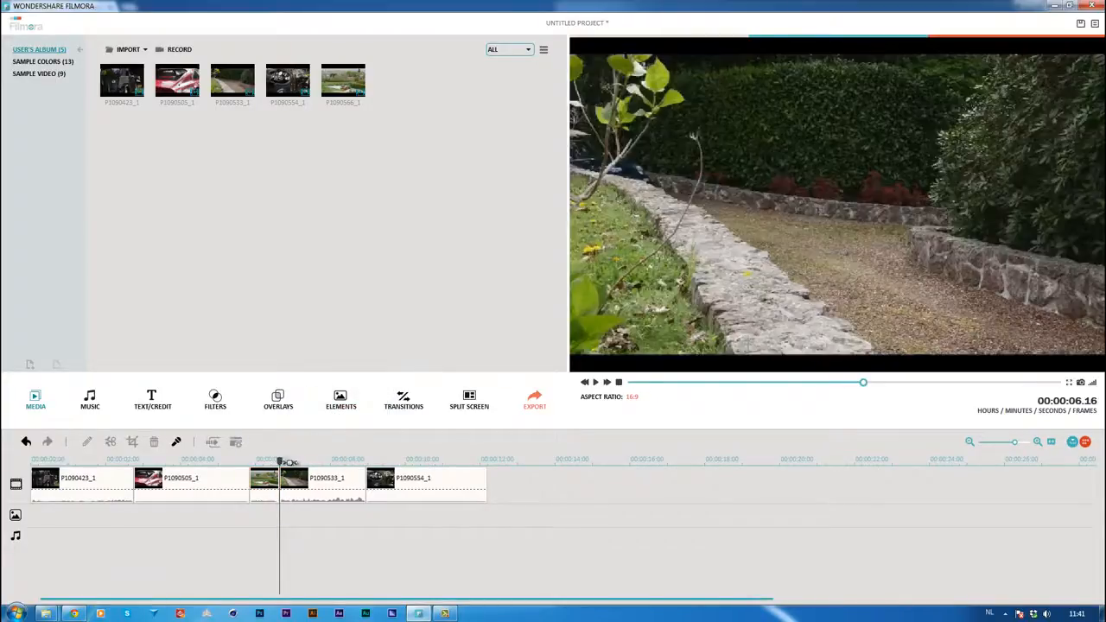
left_click(25, 441)
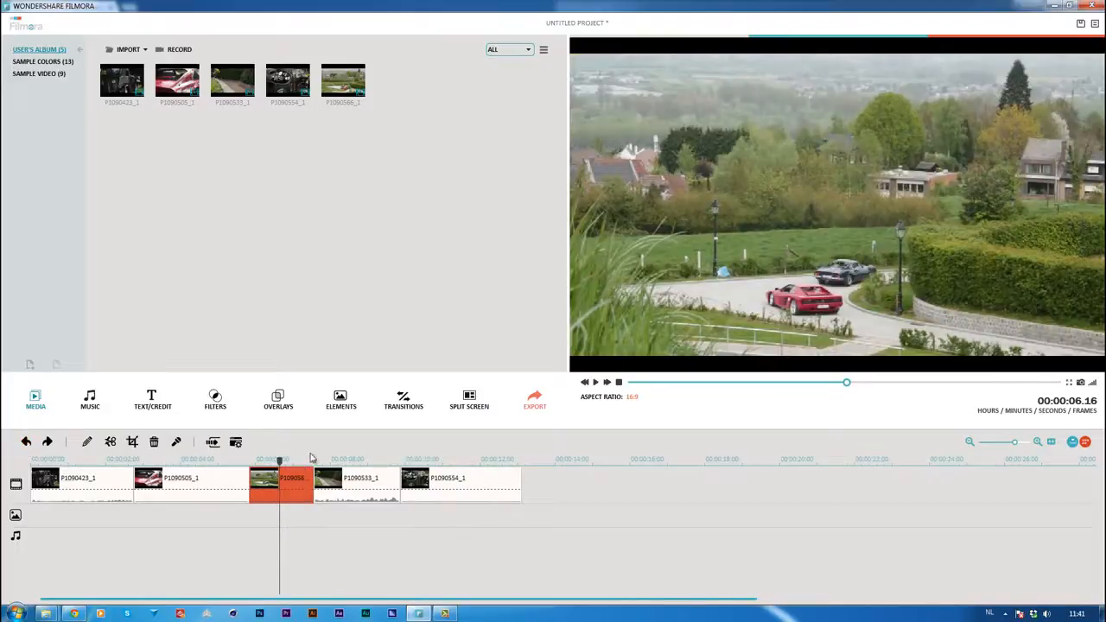
Add the Birdseye house music track to the timeline and move it to the very start of the movie
left_click_drag(279, 460, 92, 458)
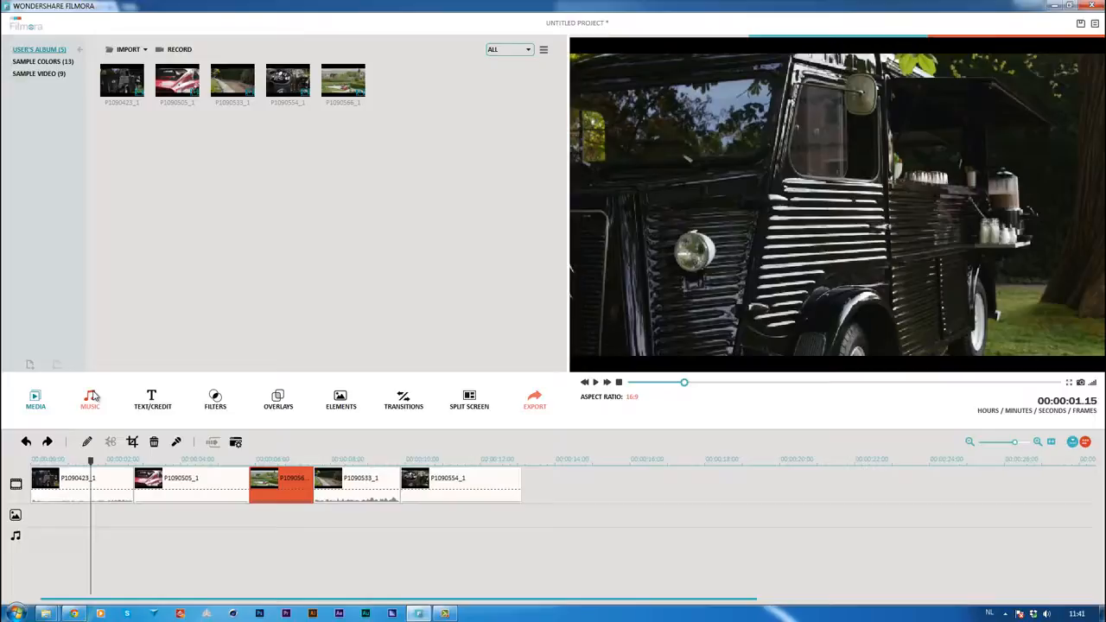
left_click(92, 399)
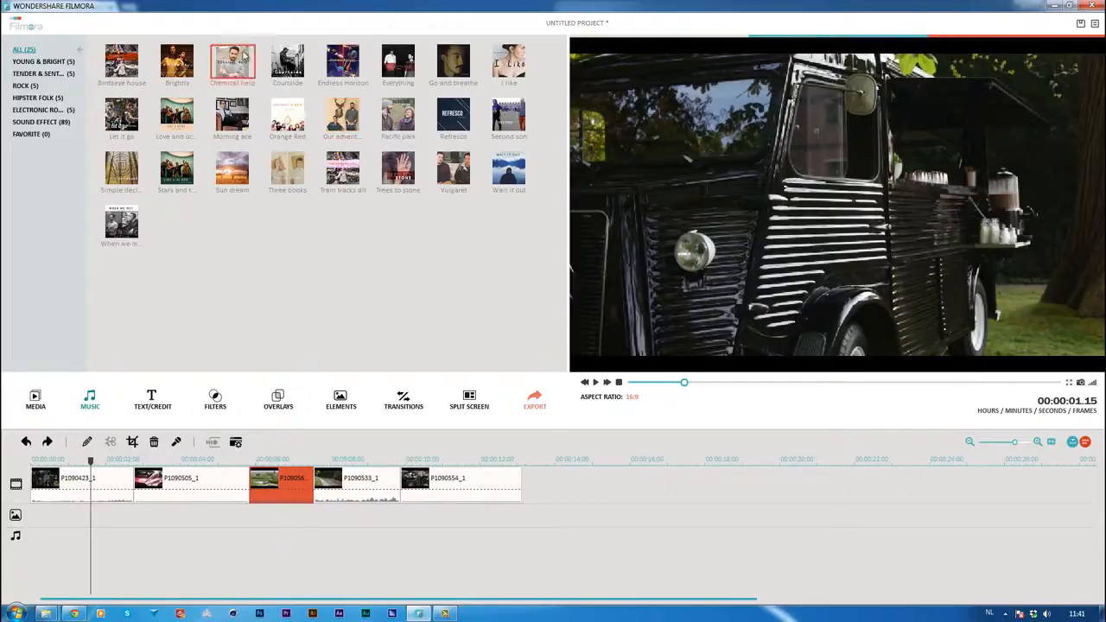
left_click(142, 72)
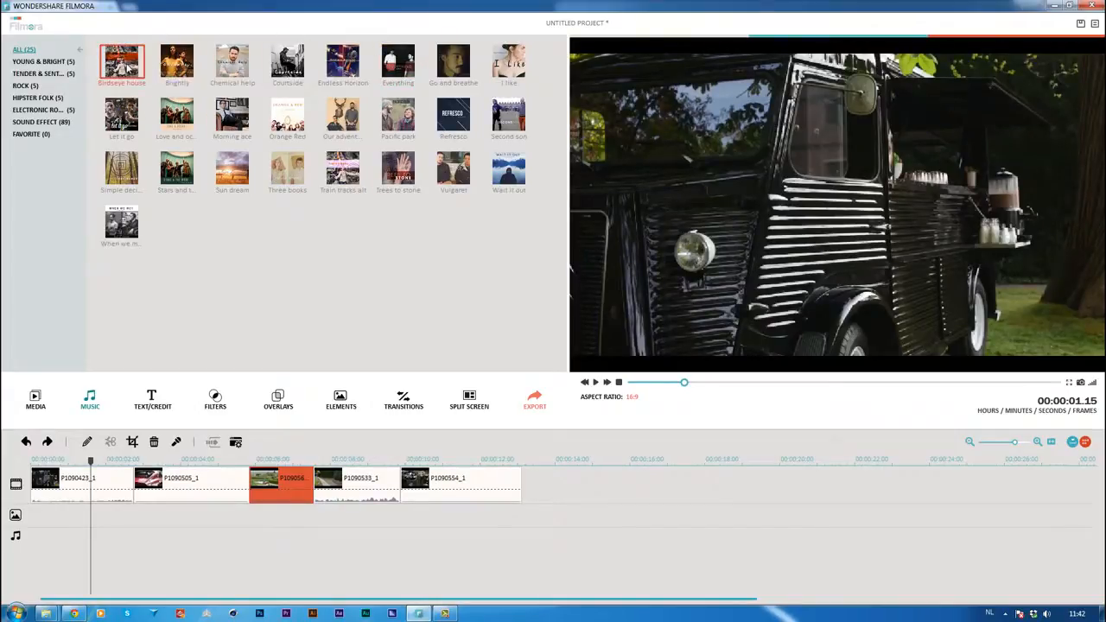
right_click(145, 69)
left_click(156, 72)
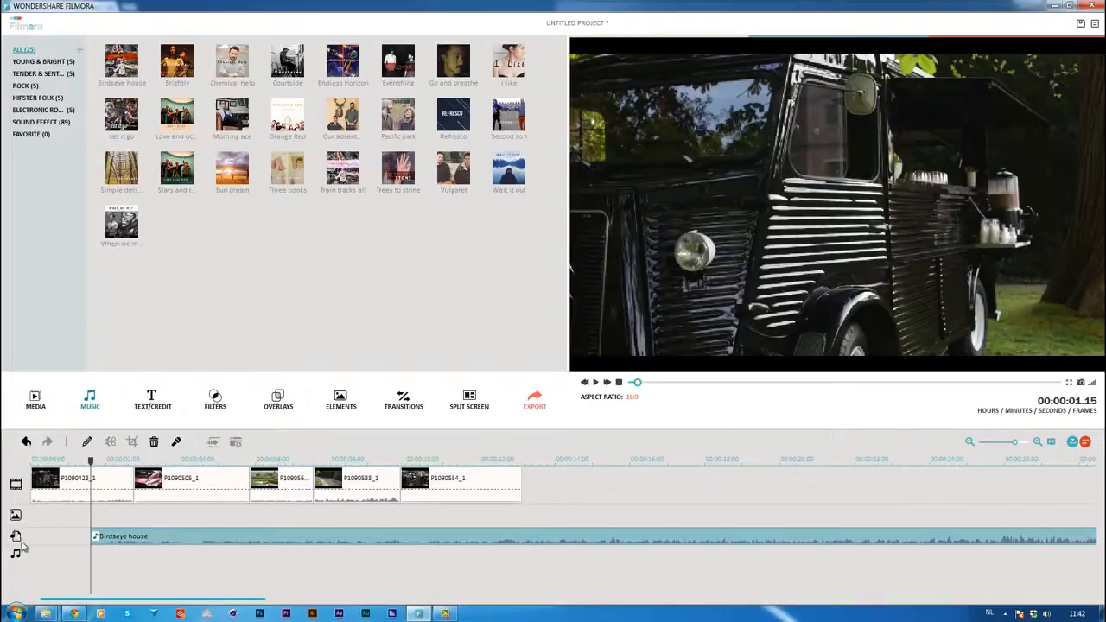
left_click_drag(109, 543, 18, 539)
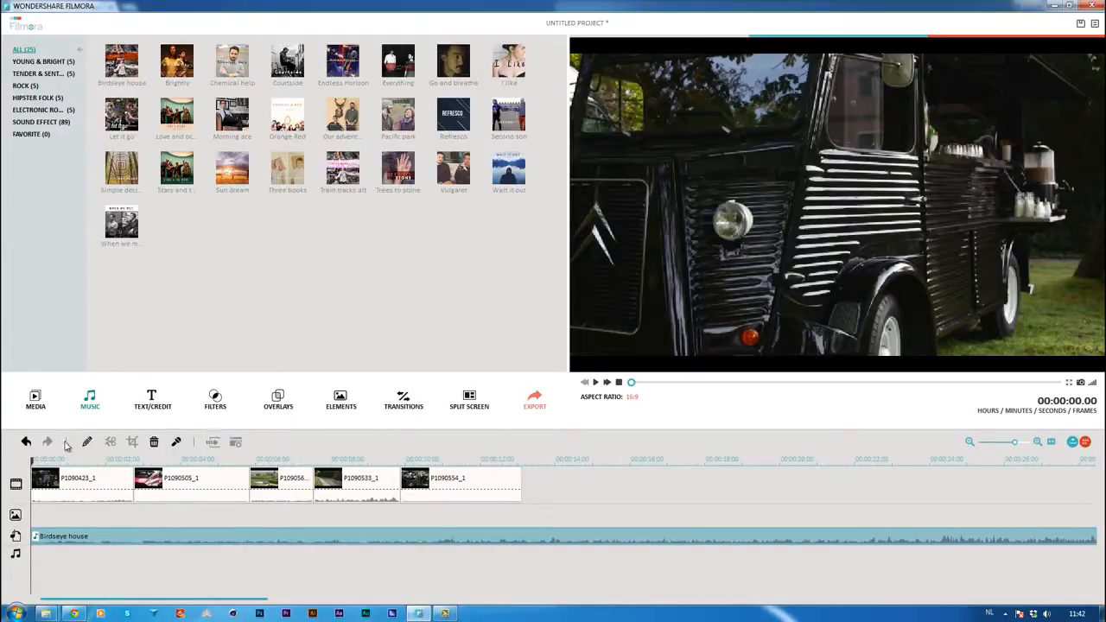
Preview the Wreath Title, Wreath Lower 3rd, Wreath End Credit and Retro Stamp End Credit title templates
left_click(91, 484)
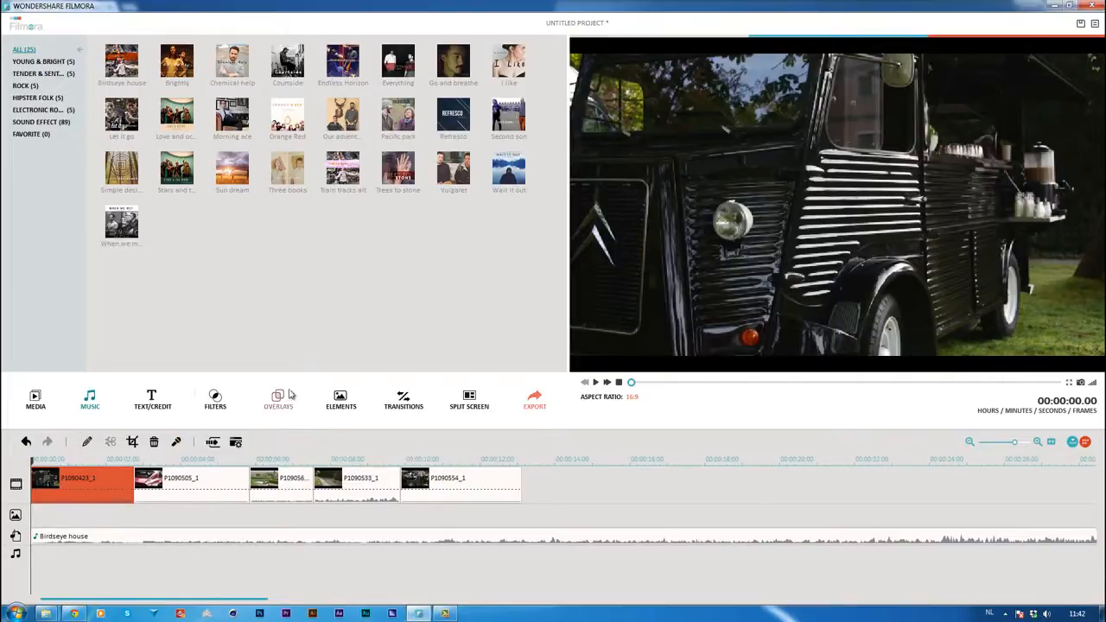
left_click(153, 400)
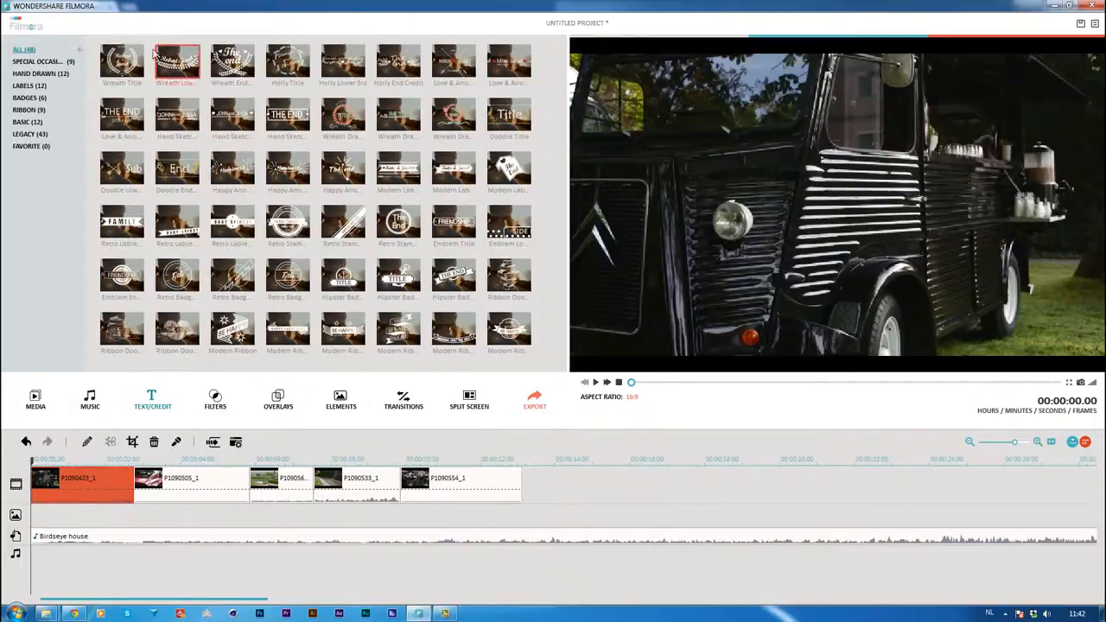
left_click(129, 66)
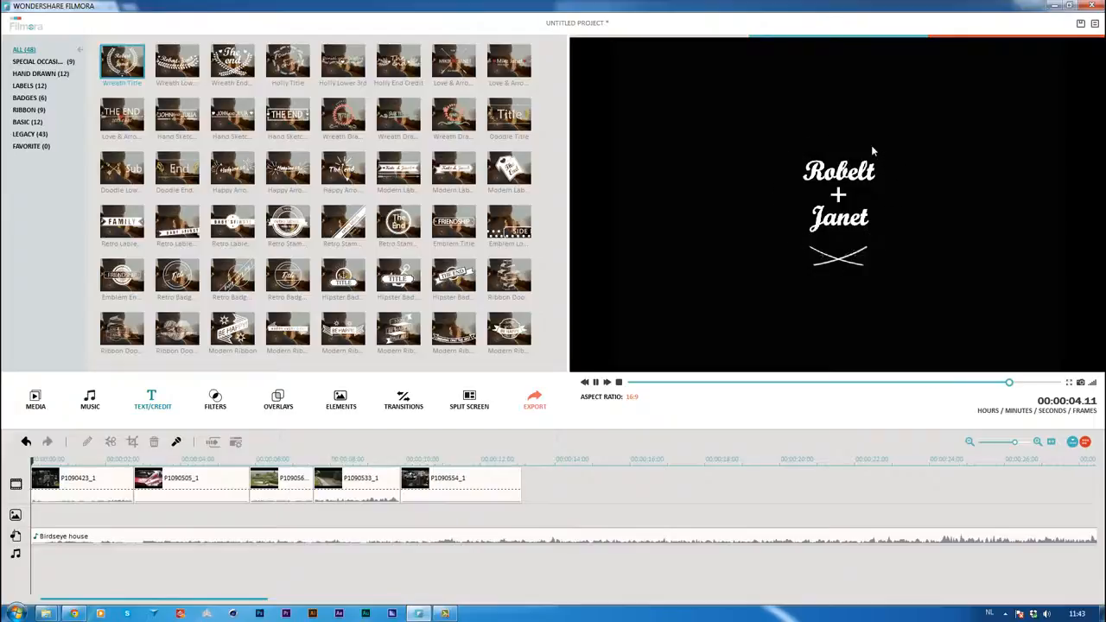
left_click(177, 62)
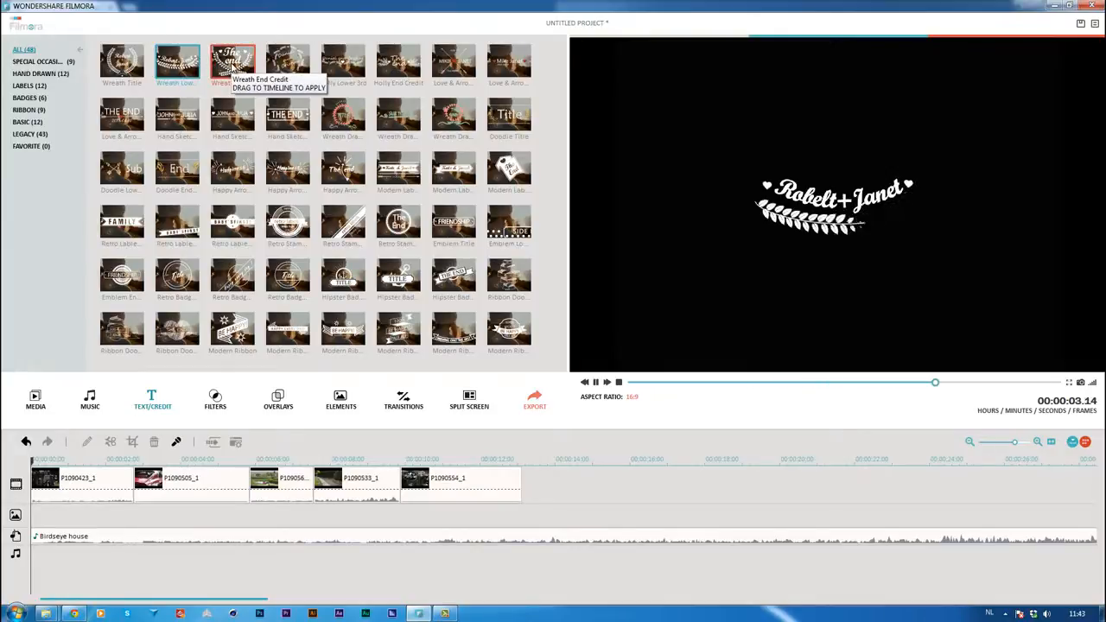
left_click(231, 63)
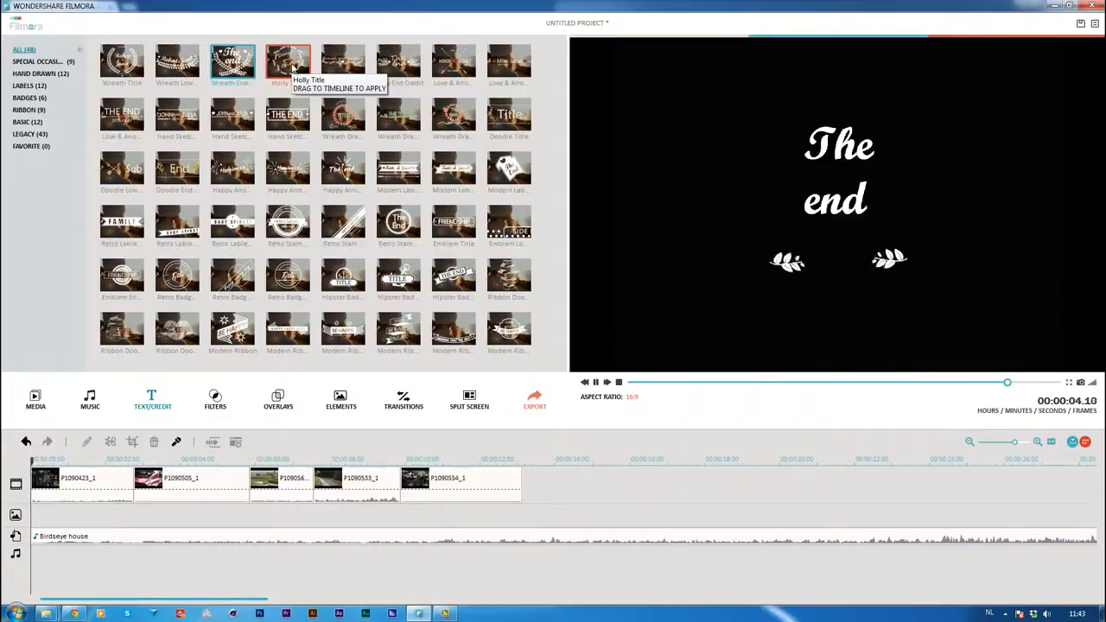
left_click(400, 225)
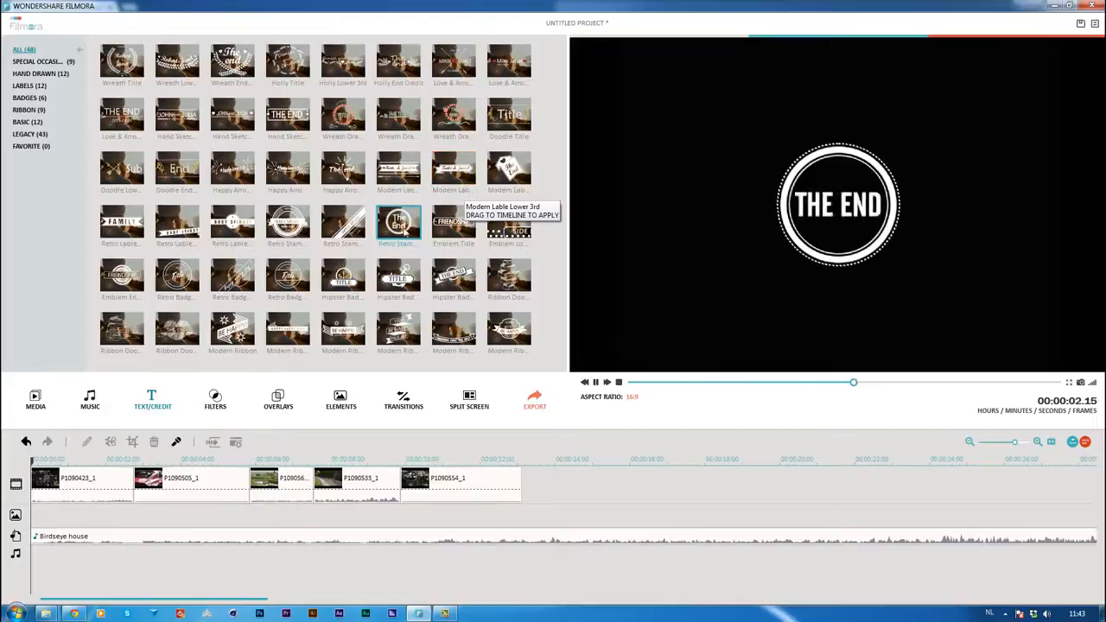
Add the Retro Stamp End Credit at 00:00:11.14 and shift it earlier so it starts near the beginning of P1090554_1
left_click(353, 442)
left_click(364, 459)
left_click_drag(370, 461, 467, 471)
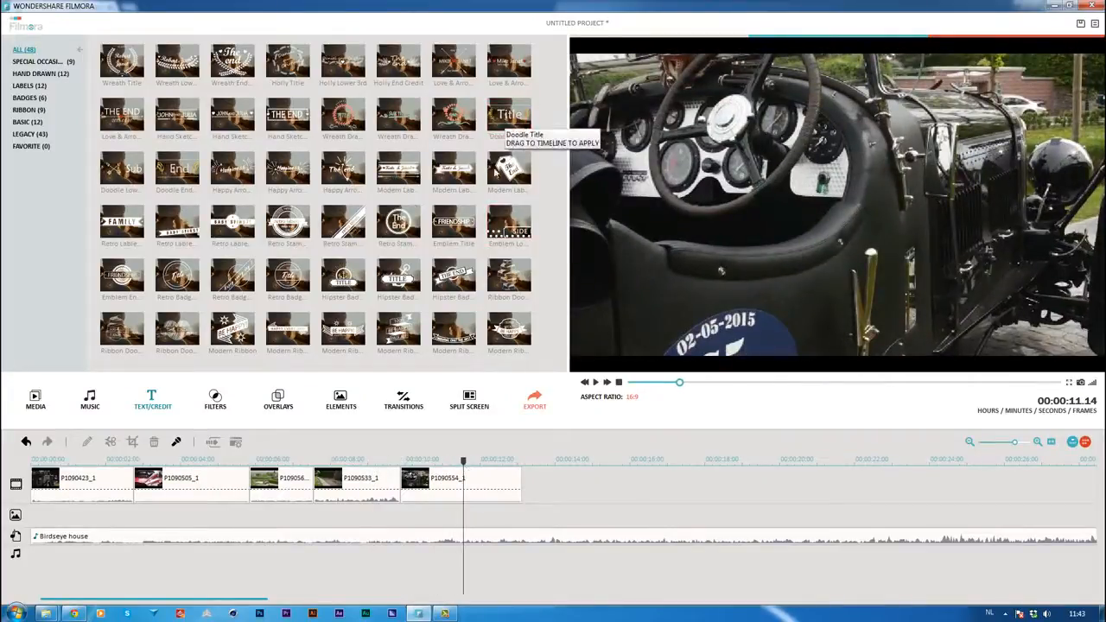
right_click(402, 216)
left_click(432, 221)
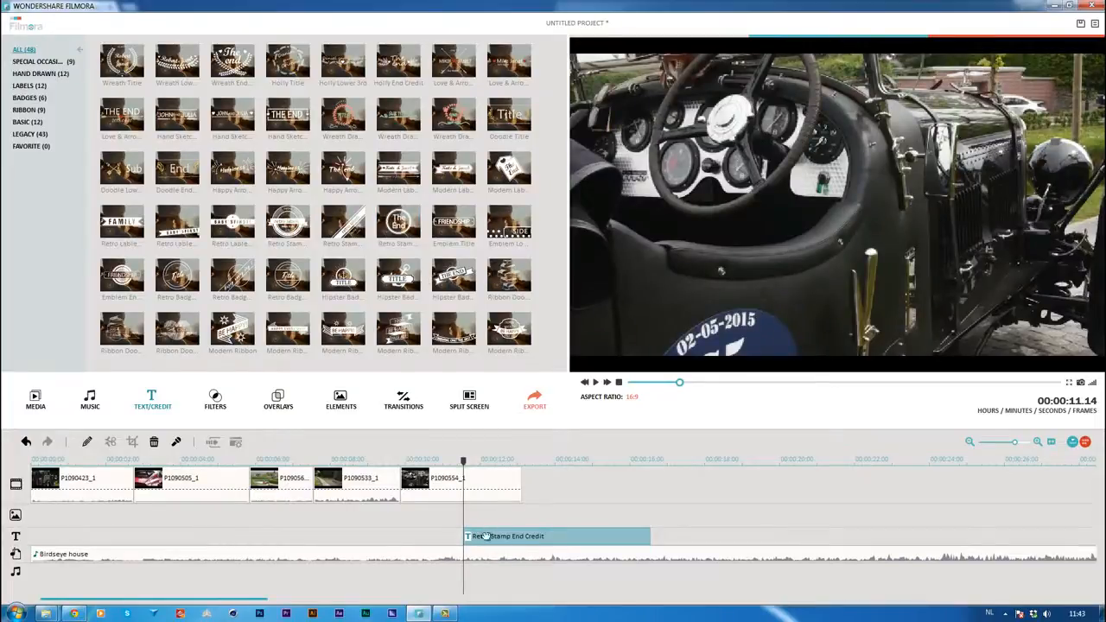
left_click_drag(464, 461, 560, 481)
left_click_drag(520, 535, 469, 536)
Add the Wreath Title at the very start of the timeline
left_click_drag(446, 466, 16, 481)
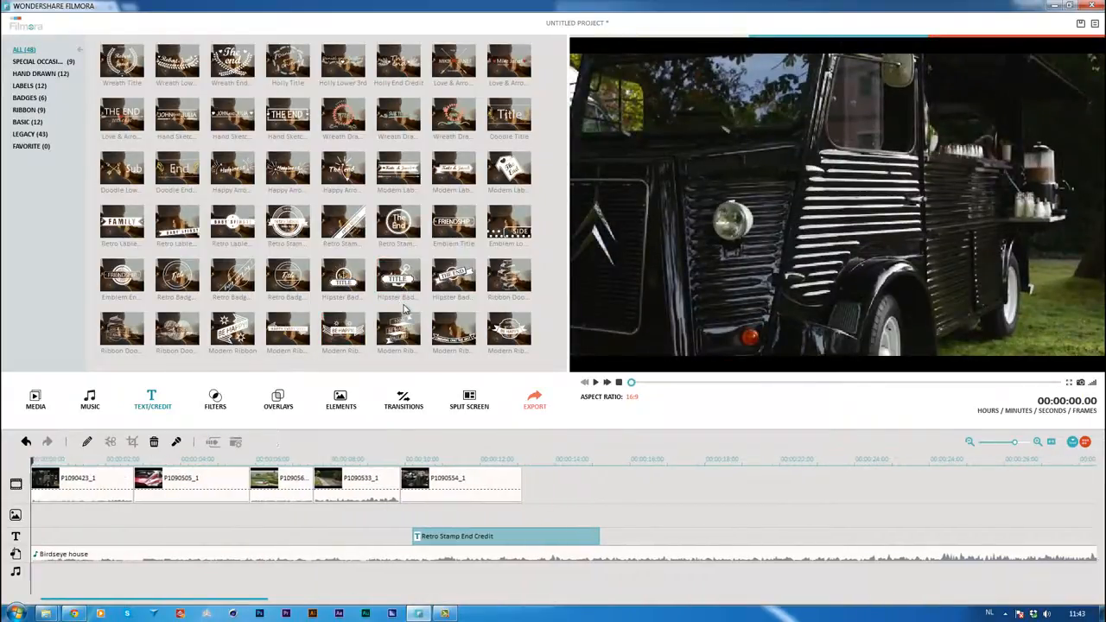
right_click(134, 75)
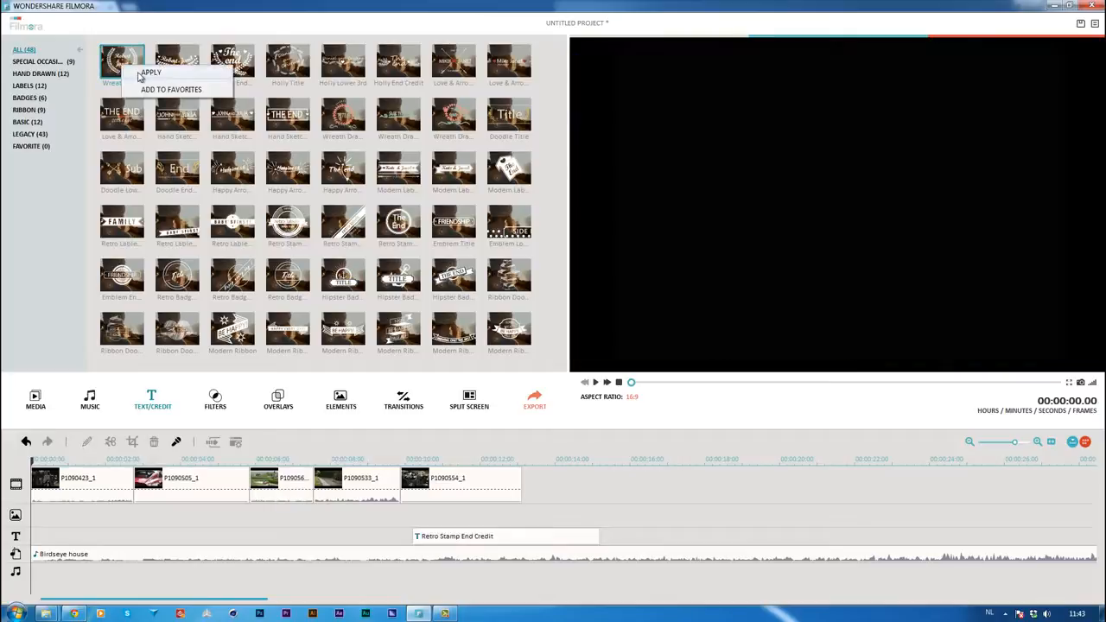
left_click(149, 72)
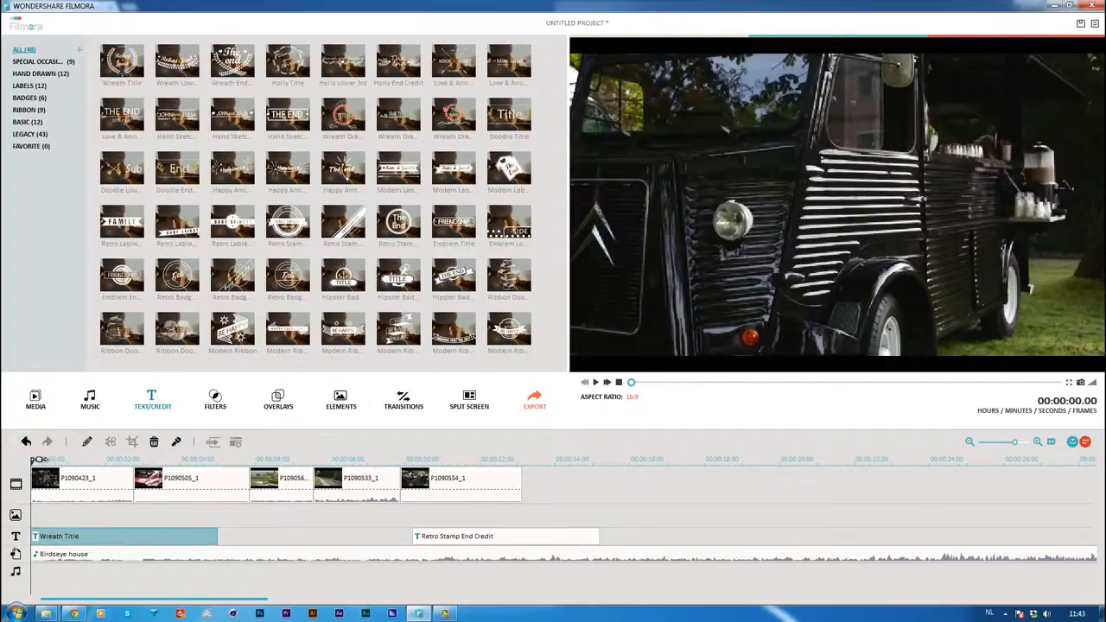
Open the Wreath Title for editing with the playhead at 00:00:02.04 and select its graphic and text elements
left_click_drag(40, 460, 104, 461)
left_click(40, 462)
left_click(152, 461)
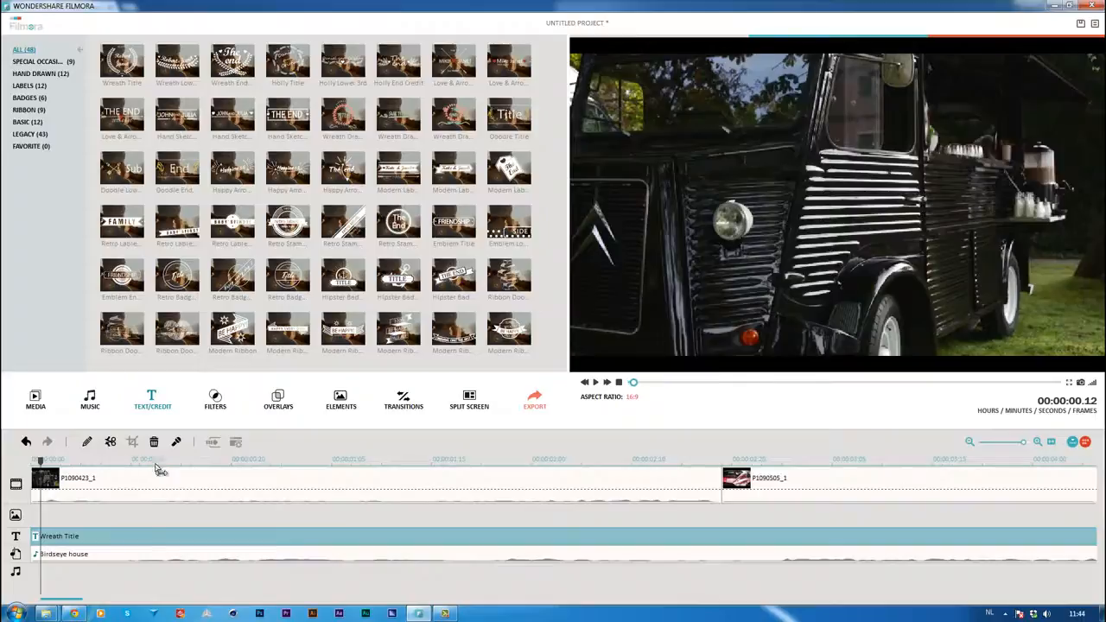
left_click(232, 463)
left_click_drag(232, 463, 575, 494)
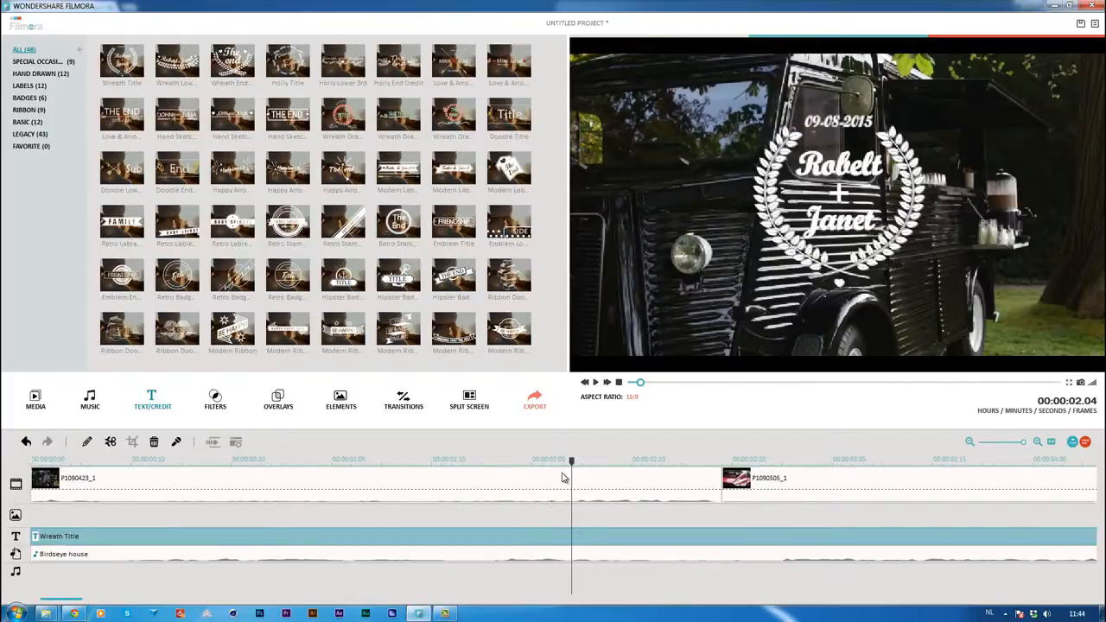
right_click(545, 541)
left_click(572, 513)
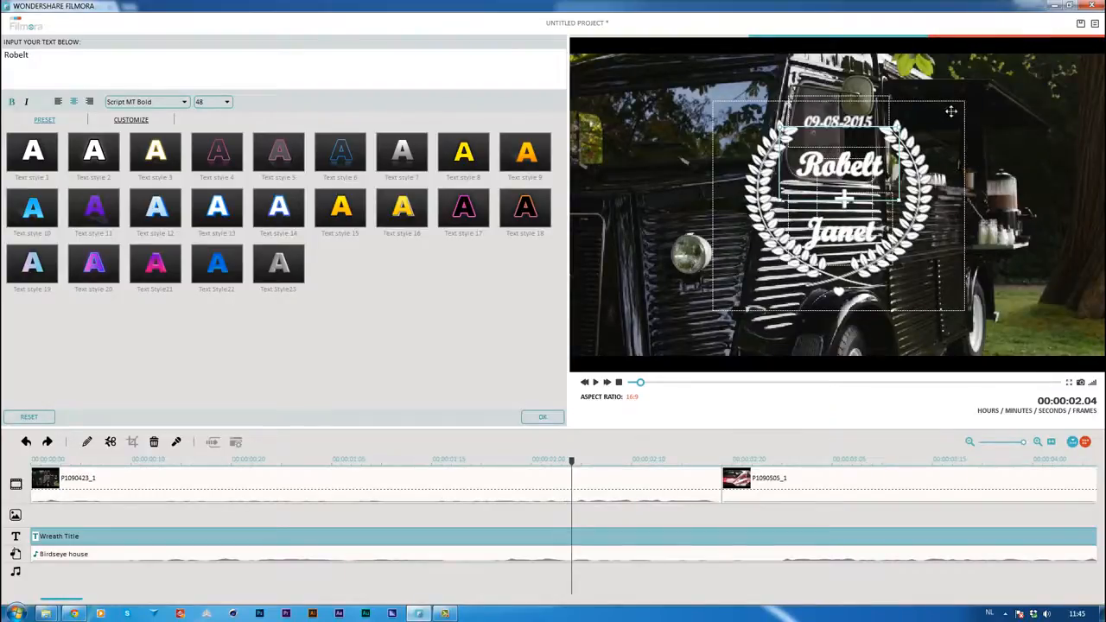
left_click(871, 97)
left_click(924, 128)
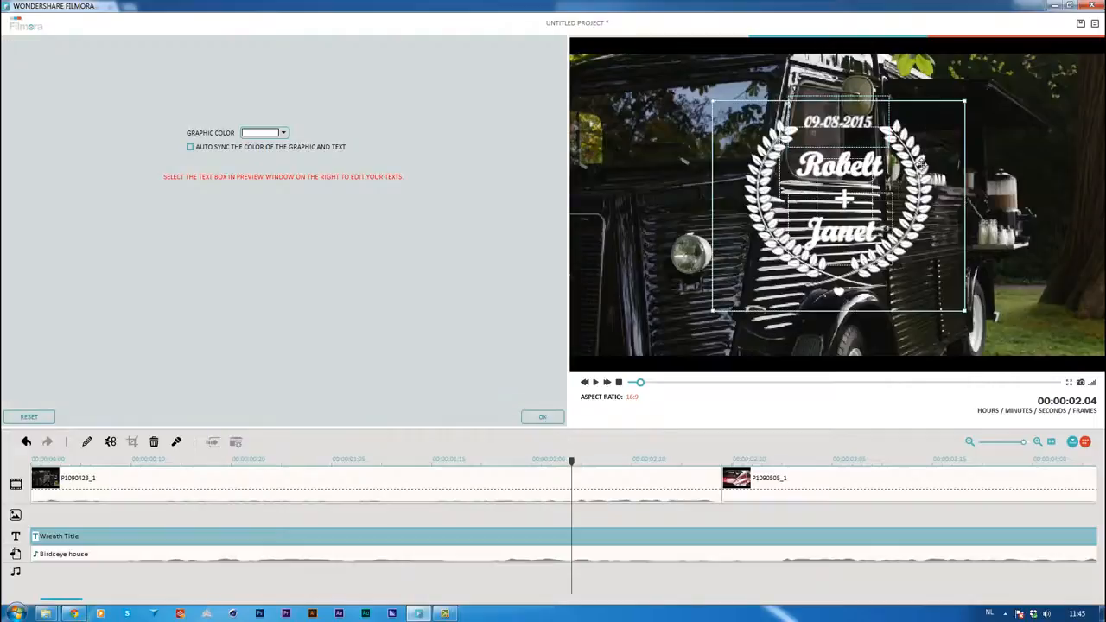
left_click(850, 201)
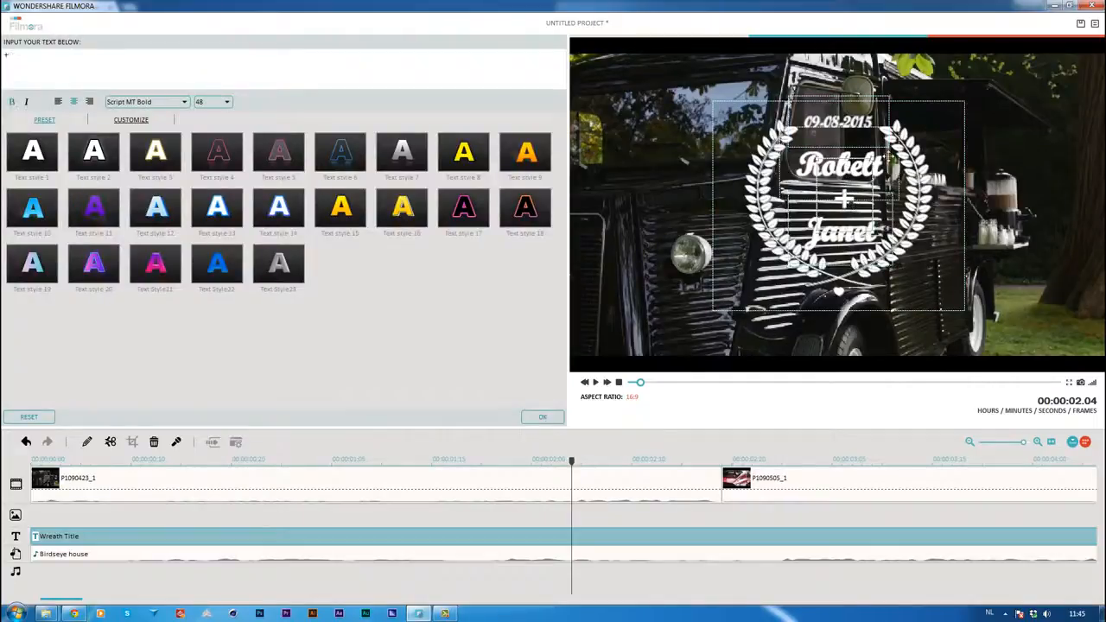
Replace the upper name in the Wreath Title with "Oldtimer" at font size 32 and nudge the plus sign slightly left
left_click(840, 166)
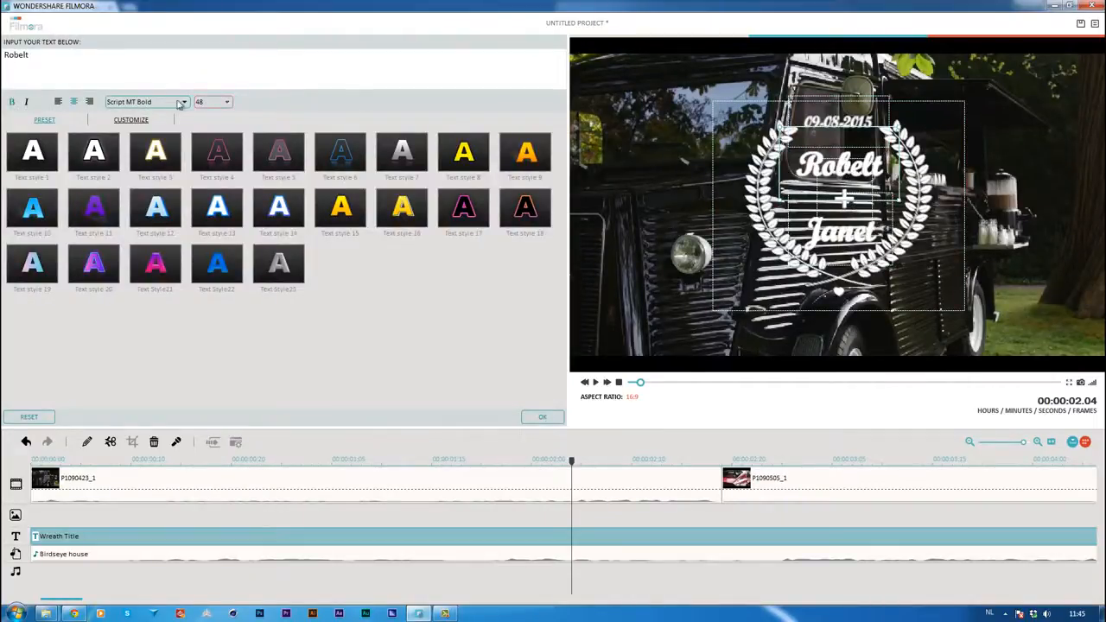
left_click_drag(58, 54, 3, 18)
type("Oldtimer")
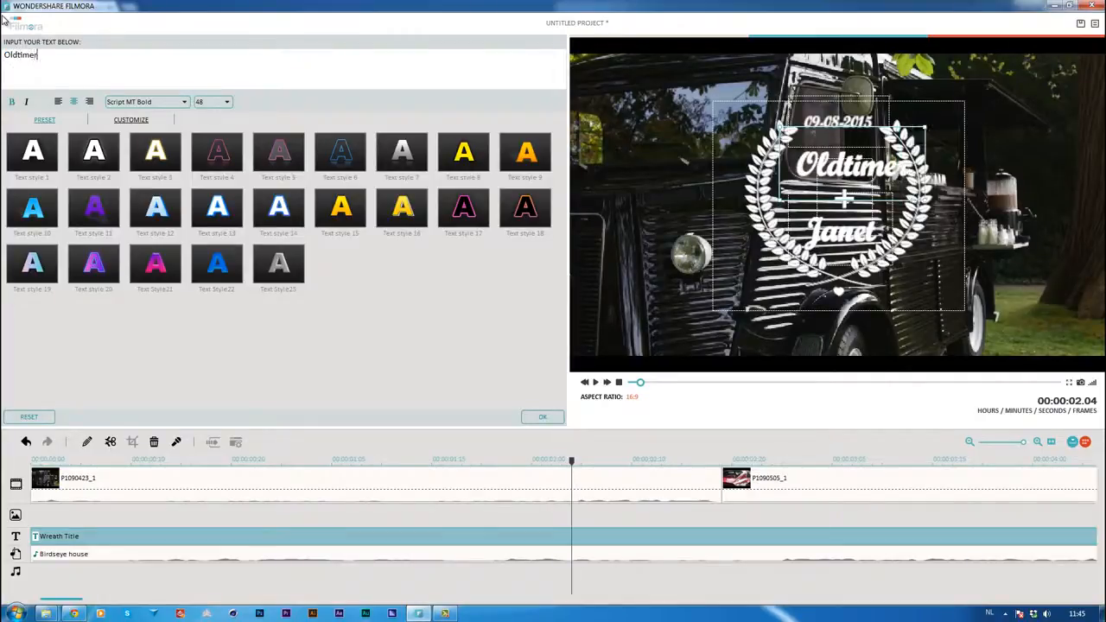
left_click_drag(55, 54, 2, 54)
left_click(226, 102)
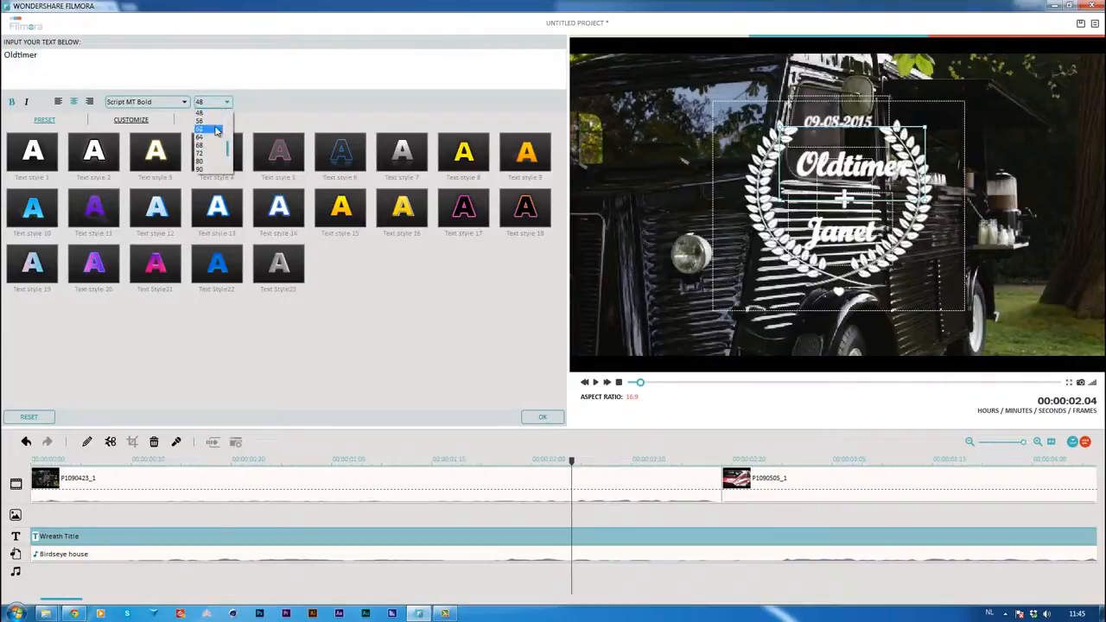
scroll(211, 136, "up", 2)
left_click(204, 131)
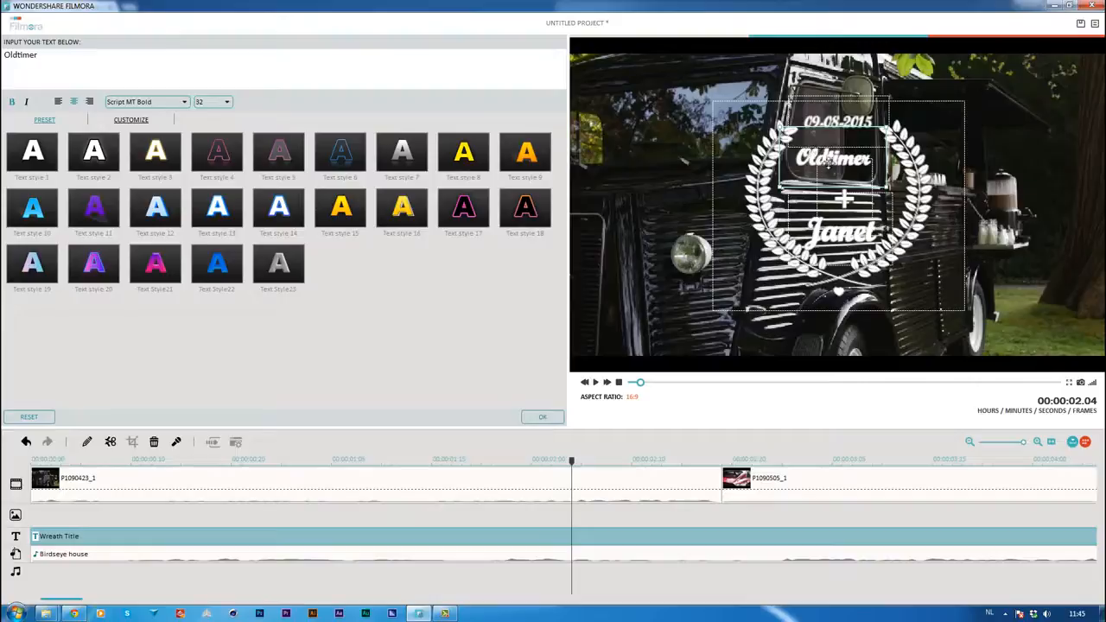
mouse_move(829, 164)
left_mouse_down()
mouse_move(840, 162)
mouse_move(822, 165)
left_mouse_up()
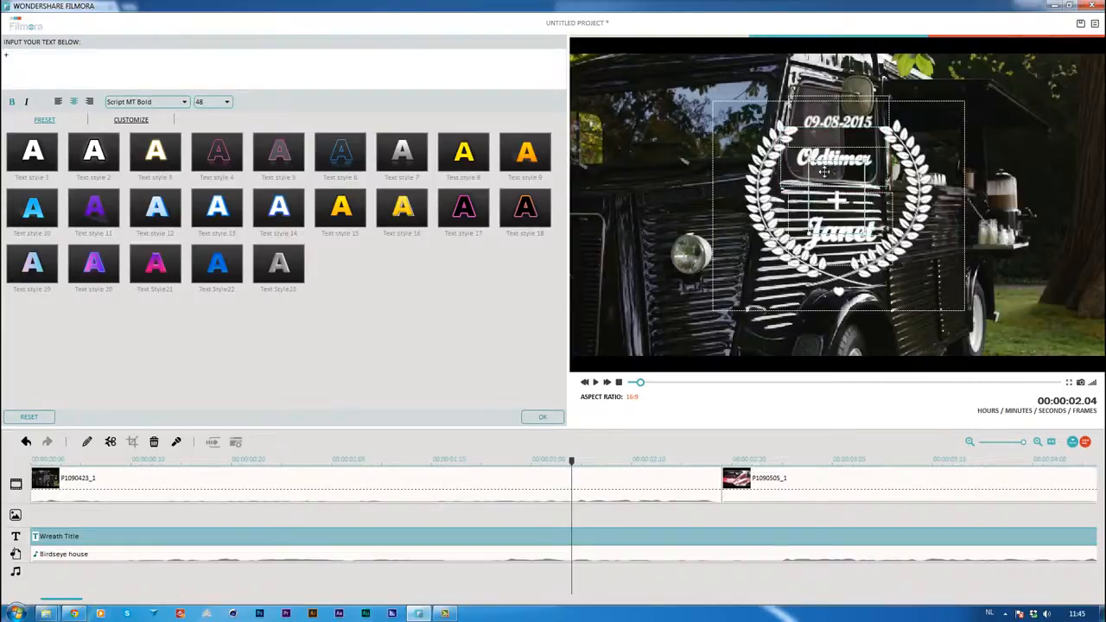
Replace the lower name with "Roadtour" at font size 36 and centre both words inside the wreath
left_click(837, 235)
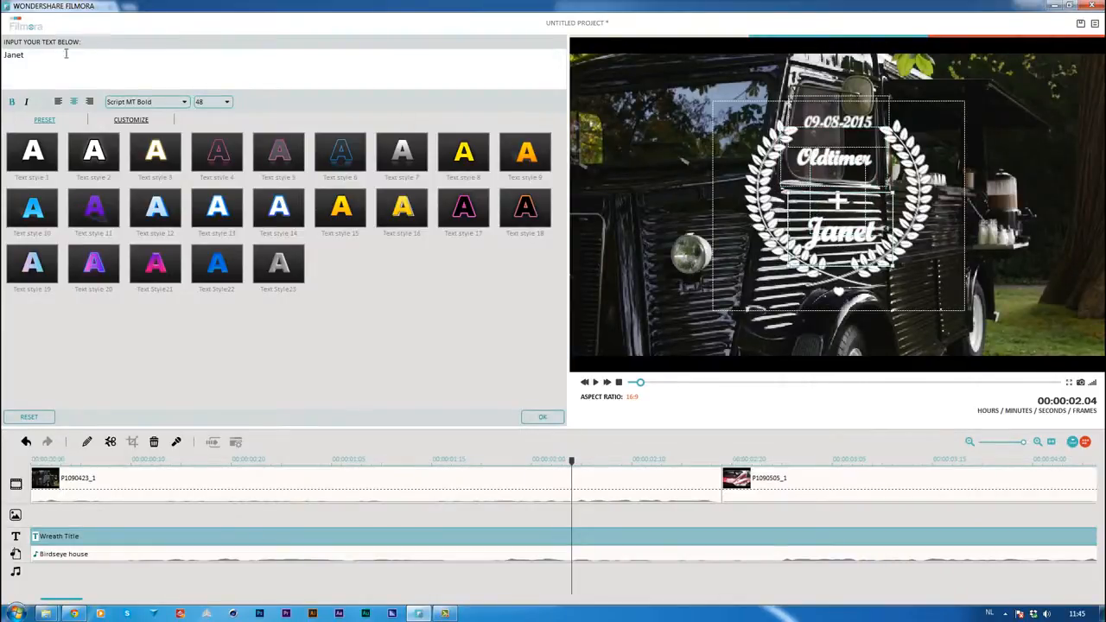
left_click_drag(66, 54, 4, 51)
type("Roadtour")
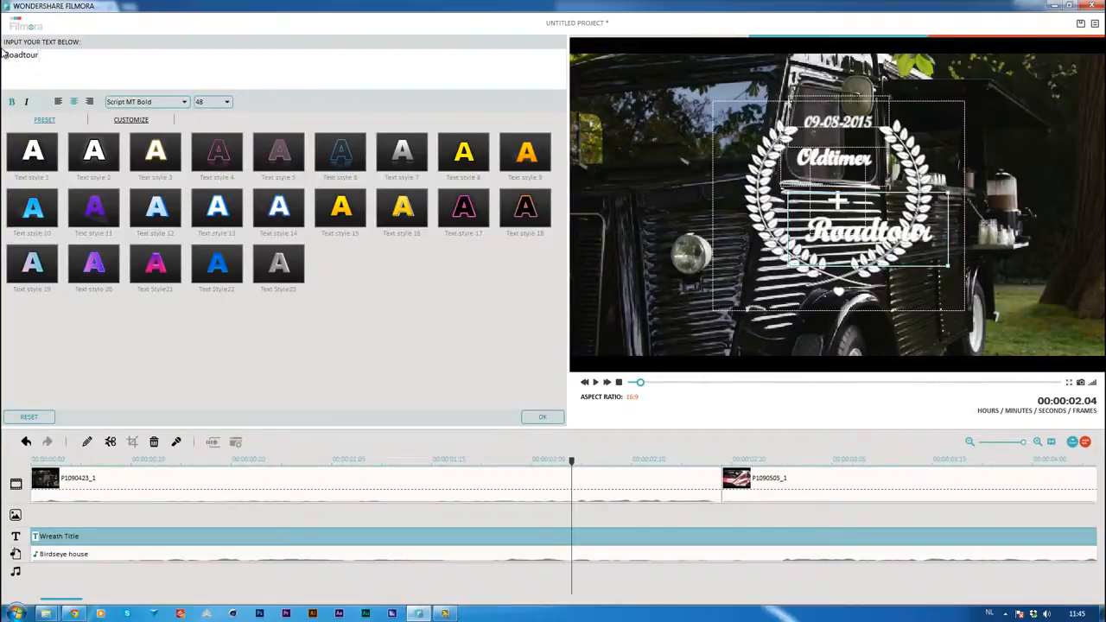
left_click(225, 103)
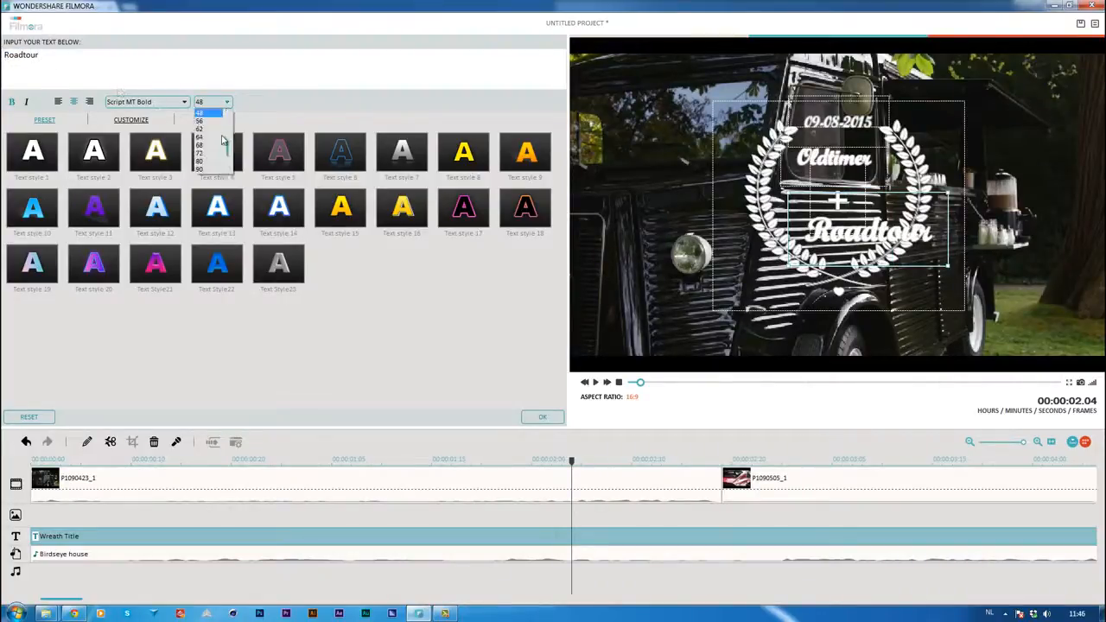
left_click(208, 114)
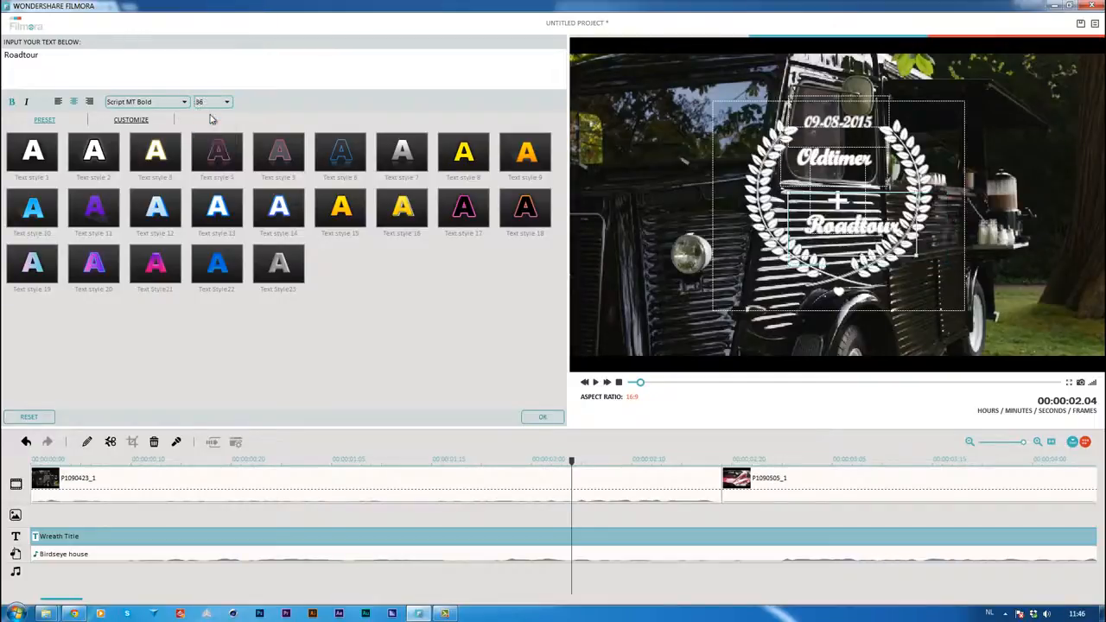
left_click_drag(891, 228, 880, 224)
left_click_drag(847, 159, 854, 166)
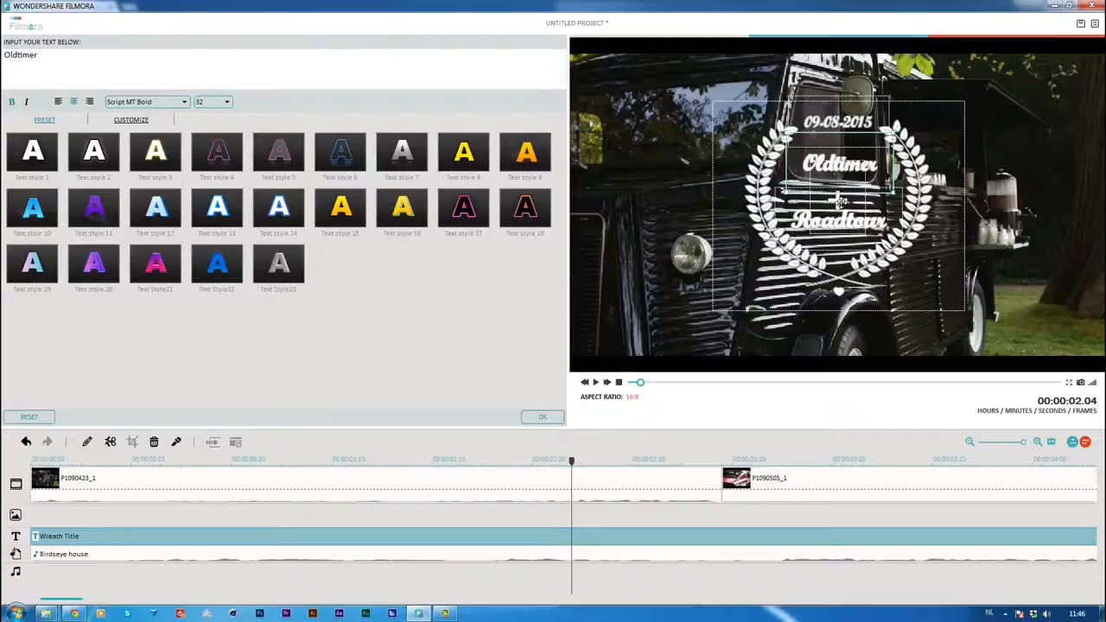
left_click(842, 204)
left_click(836, 184)
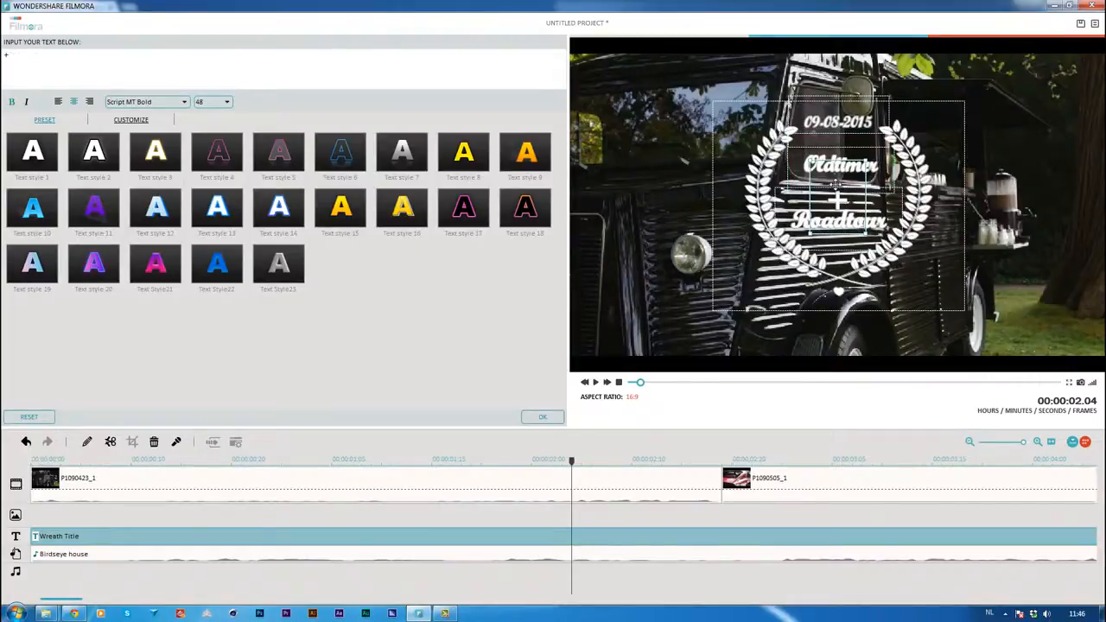
left_click_drag(817, 171, 674, 190)
key("ctrl+z")
key("ctrl+z")
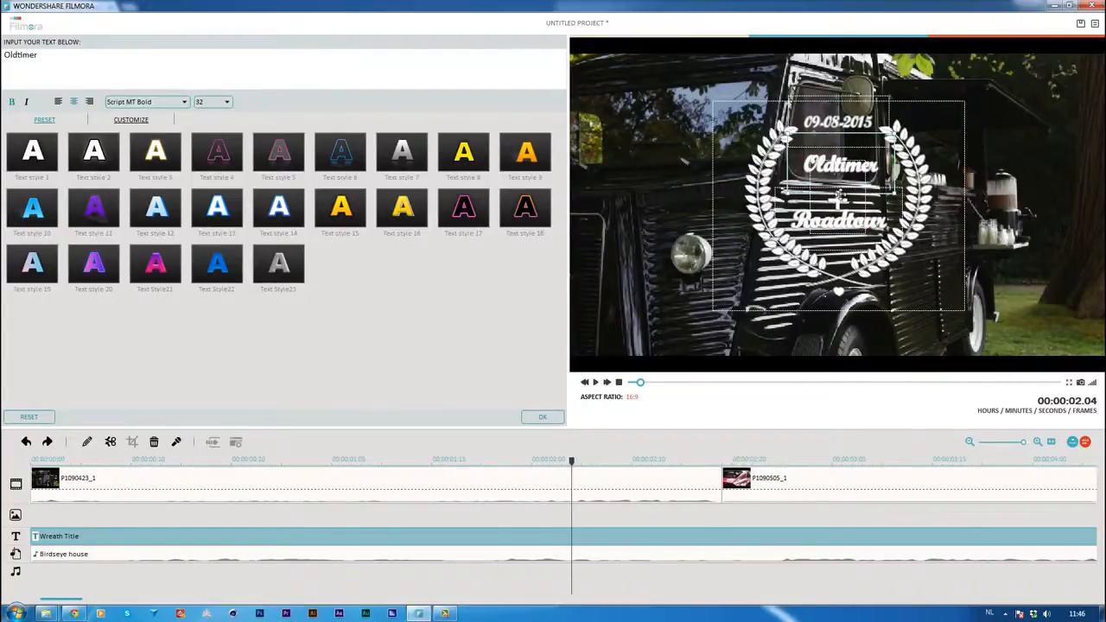
Delete the plus sign between "Oldtimer" and "Roadtour" in the Wreath Title
left_click(847, 185)
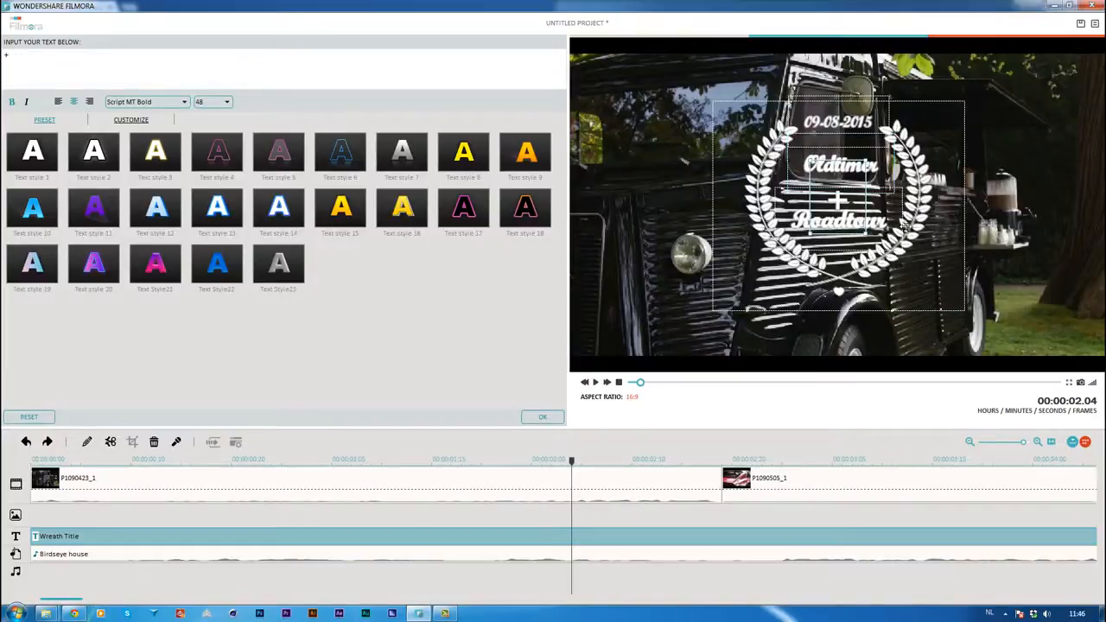
key("BackSpace")
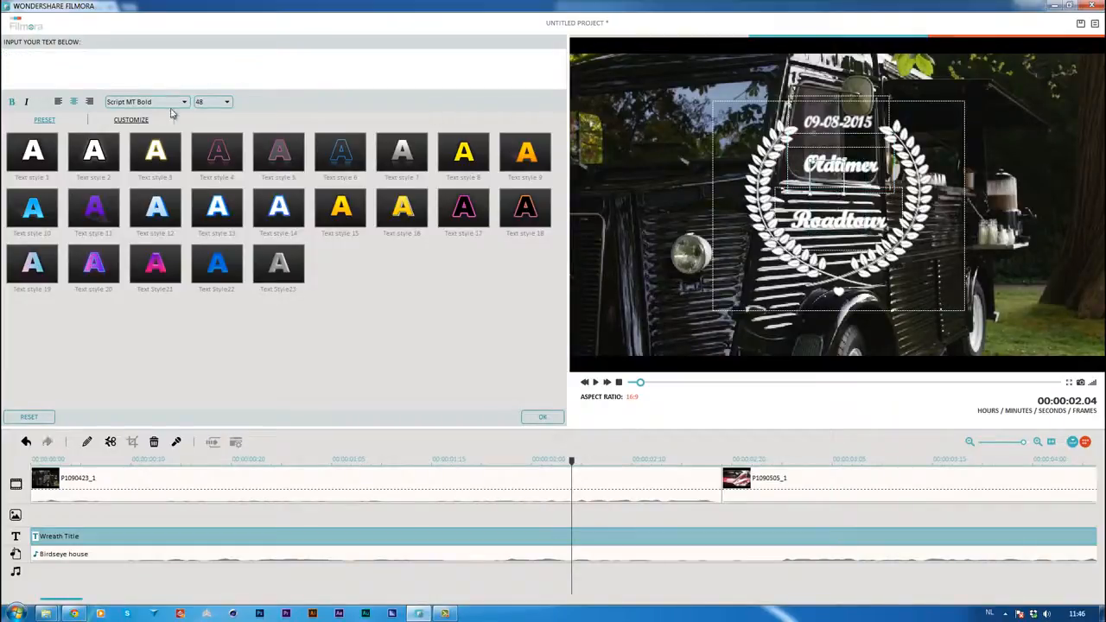
left_click(964, 190)
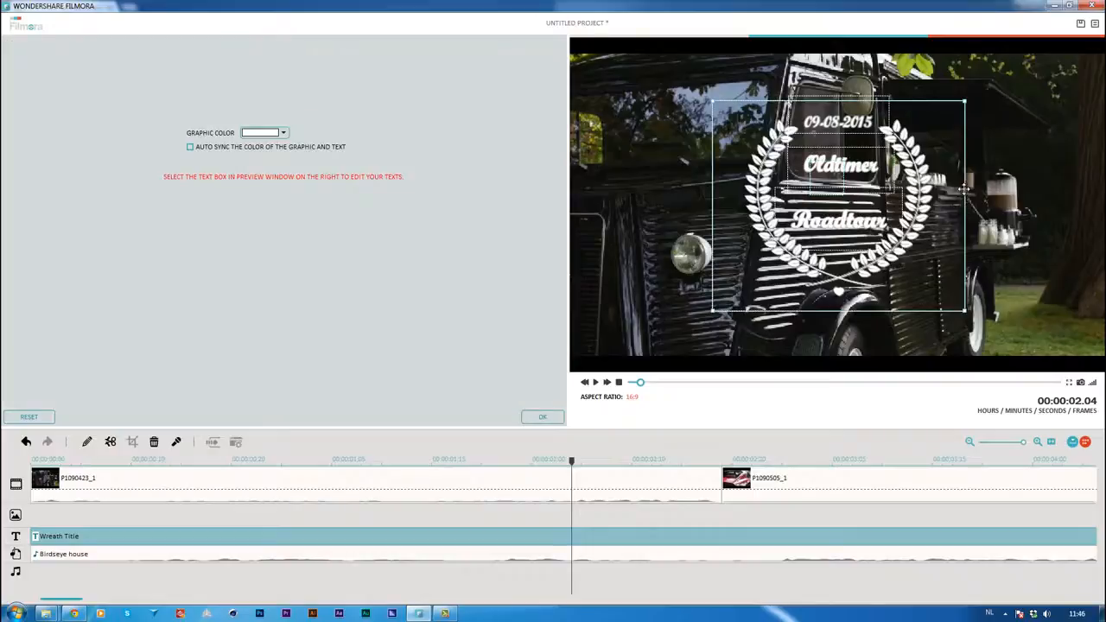
Replace the date in the Wreath Title with "2015" at font size 44 and move it slightly up, clear of "Oldtimer"
left_click(832, 122)
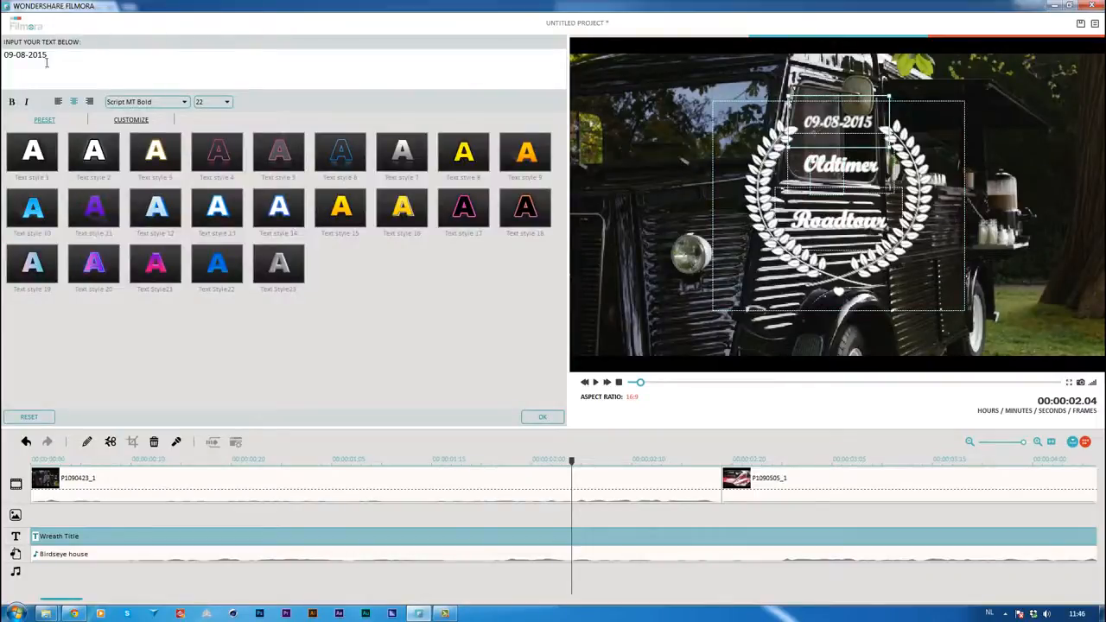
left_click_drag(47, 61, 3, 52)
type("2")
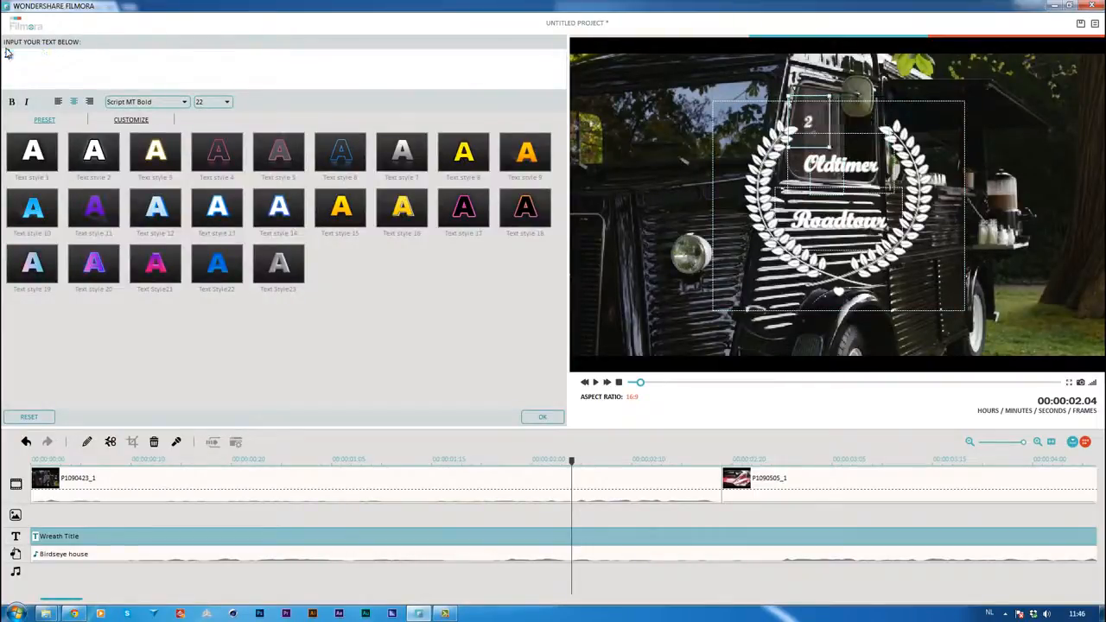
type("015")
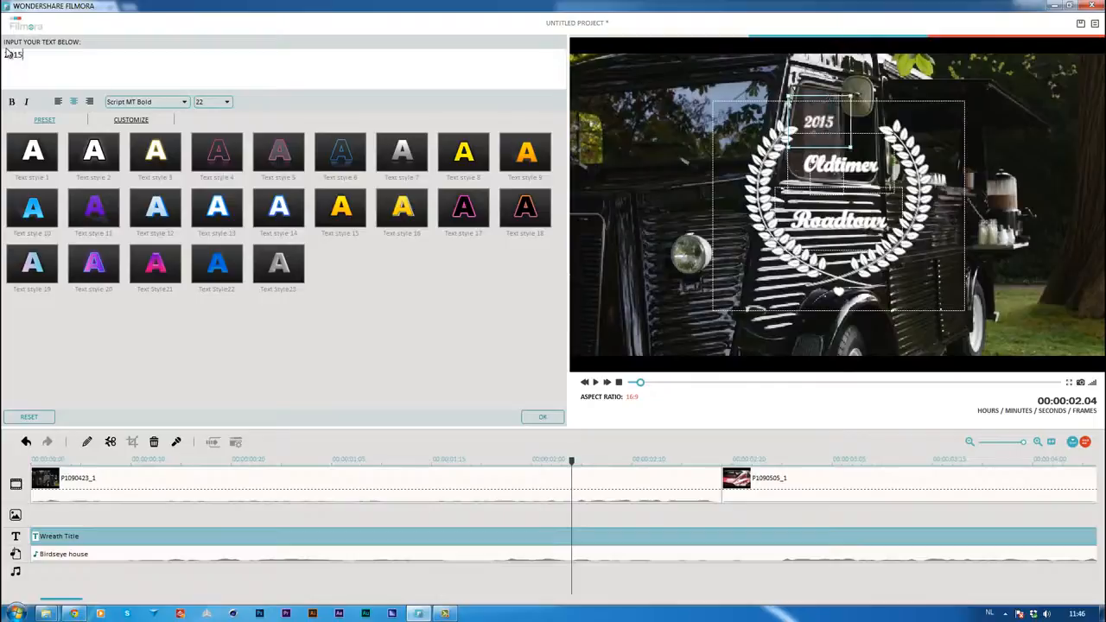
left_click(220, 101)
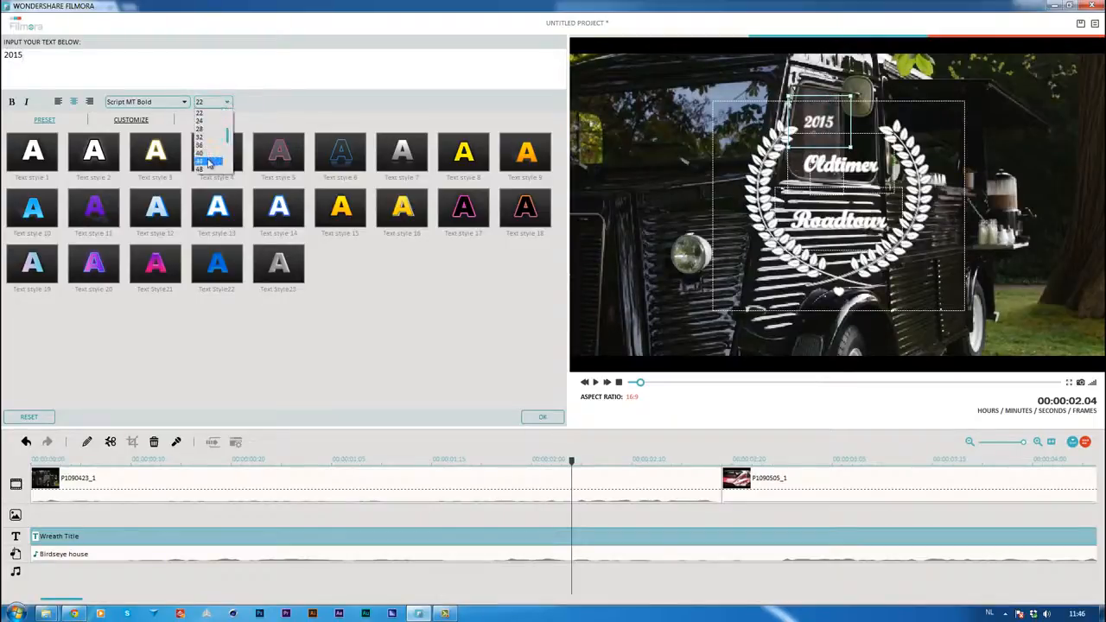
left_click(209, 161)
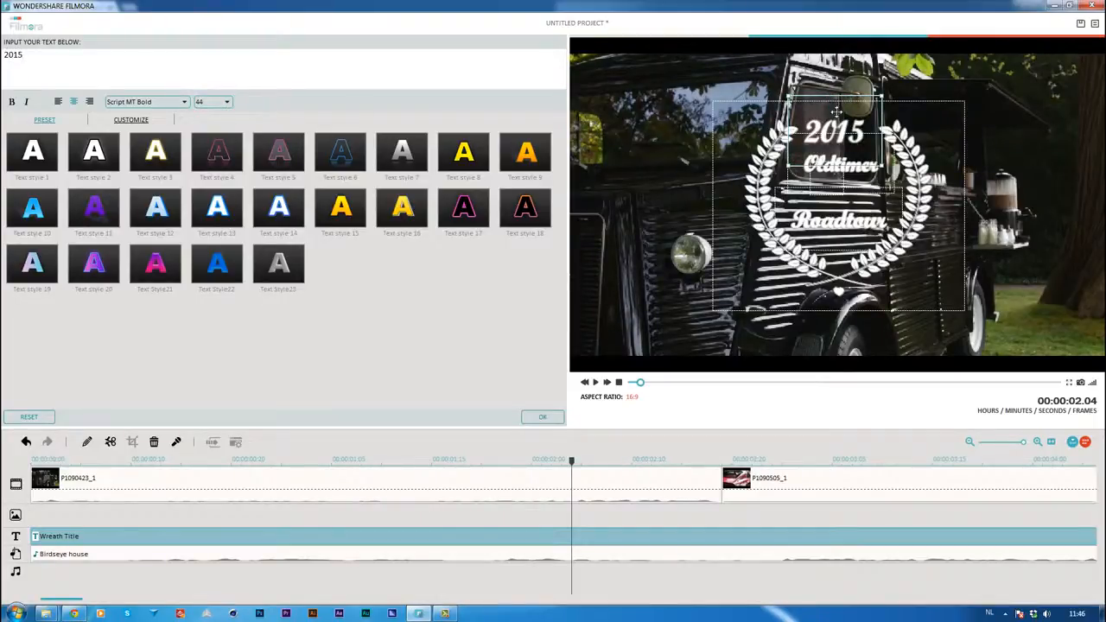
left_click_drag(836, 112, 838, 102)
Move "Oldtimer" slightly down and "Roadtour" slightly up inside the wreath, and apply the title edits
left_click(863, 183)
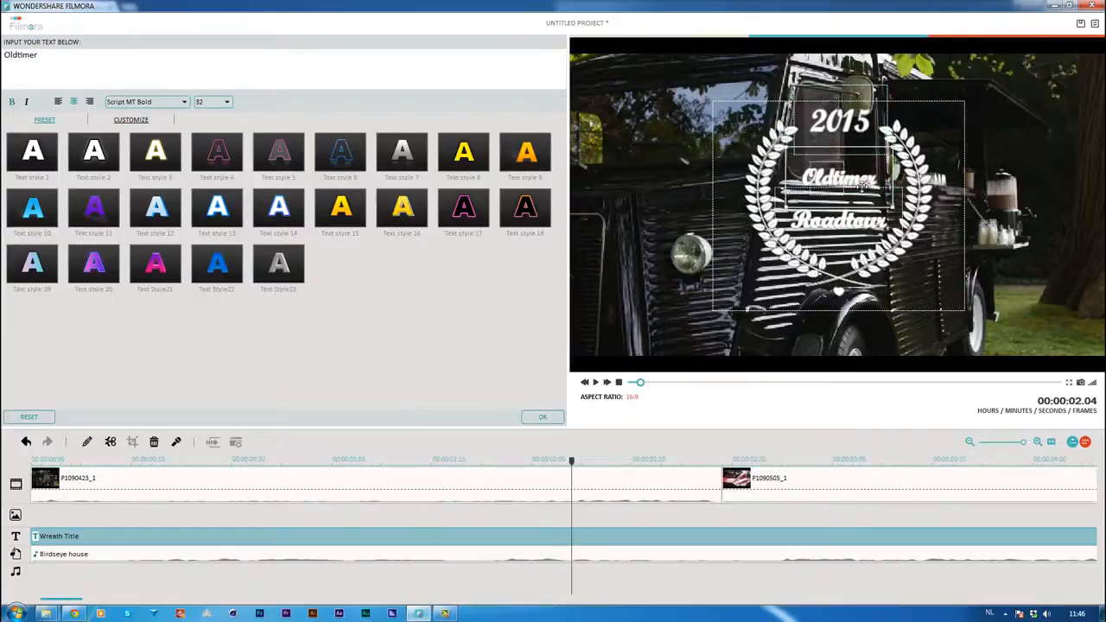
left_click_drag(880, 232, 866, 216)
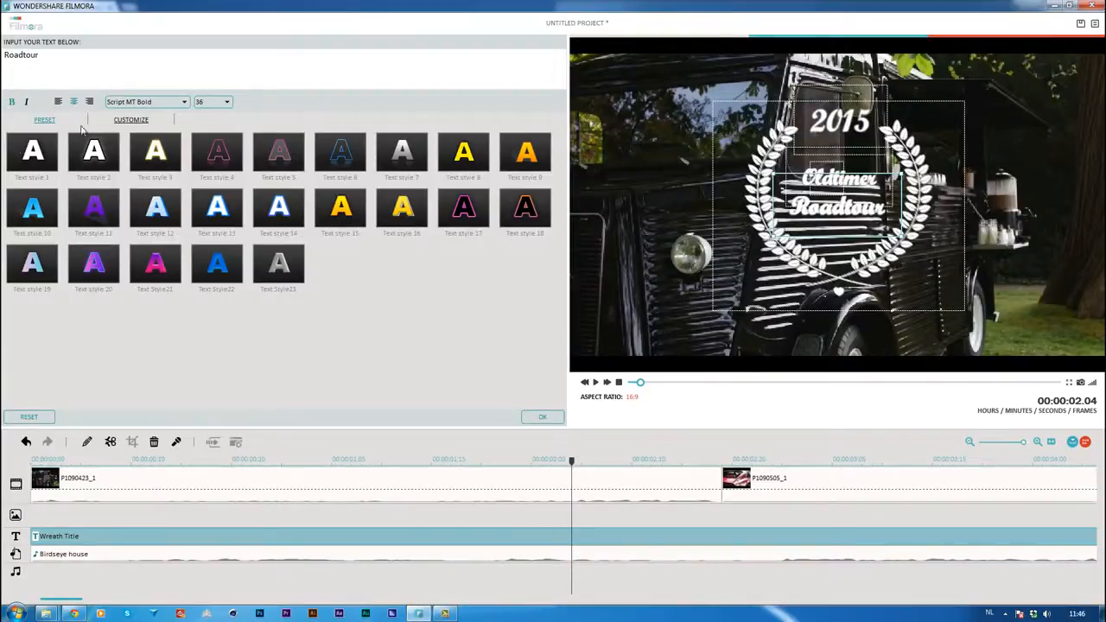
left_click(129, 120)
left_click(39, 121)
left_click(543, 418)
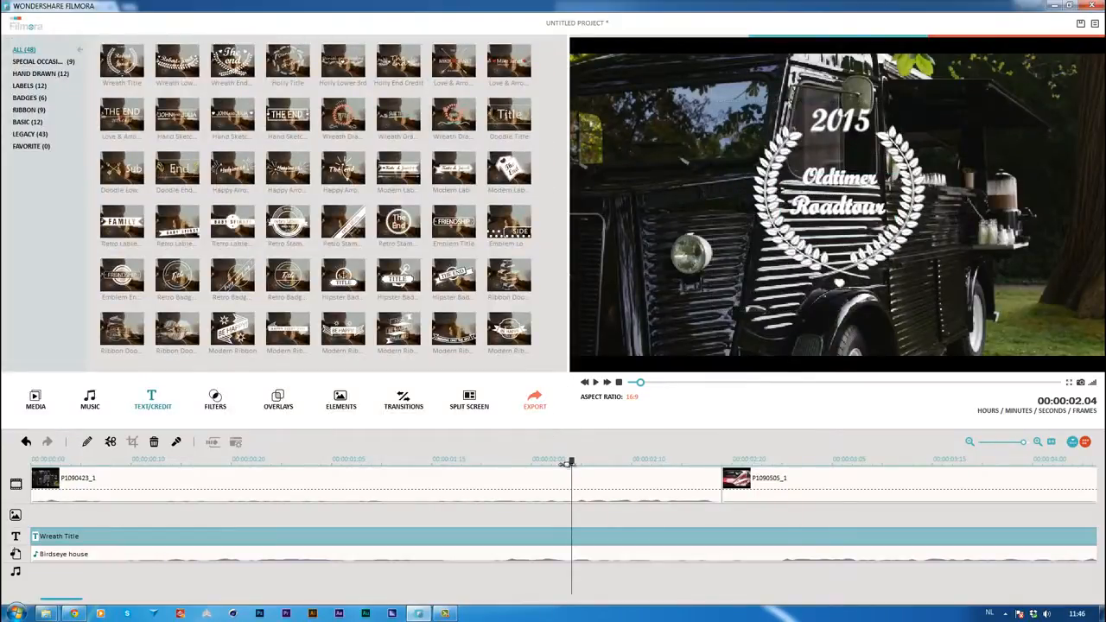
Play the movie from the start to check the edited opening title
left_click_drag(570, 463, 32, 461)
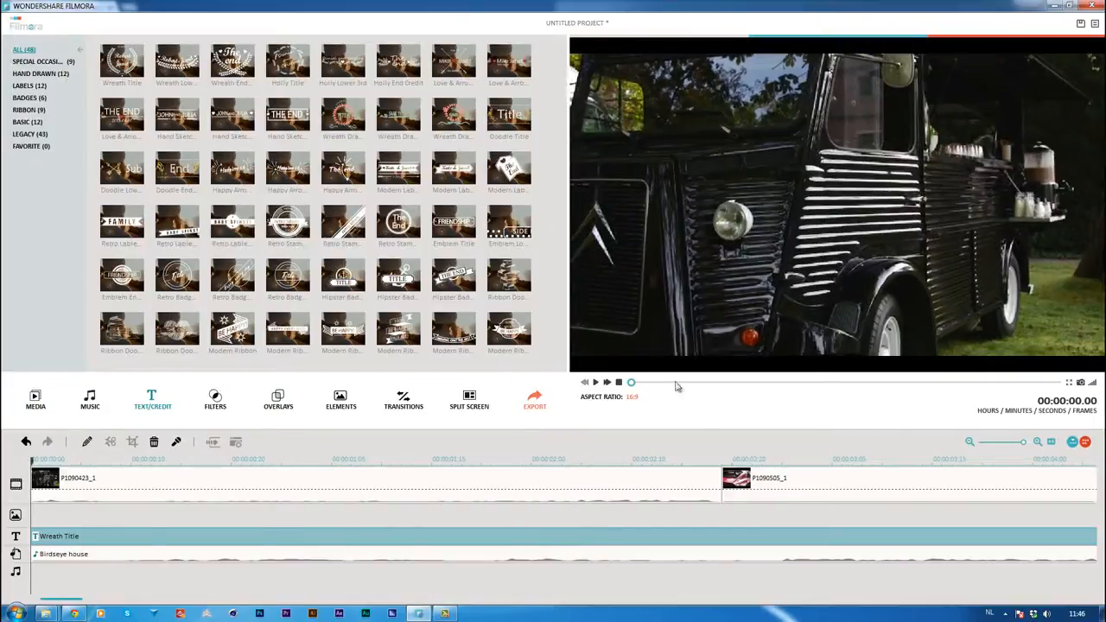
left_click(598, 382)
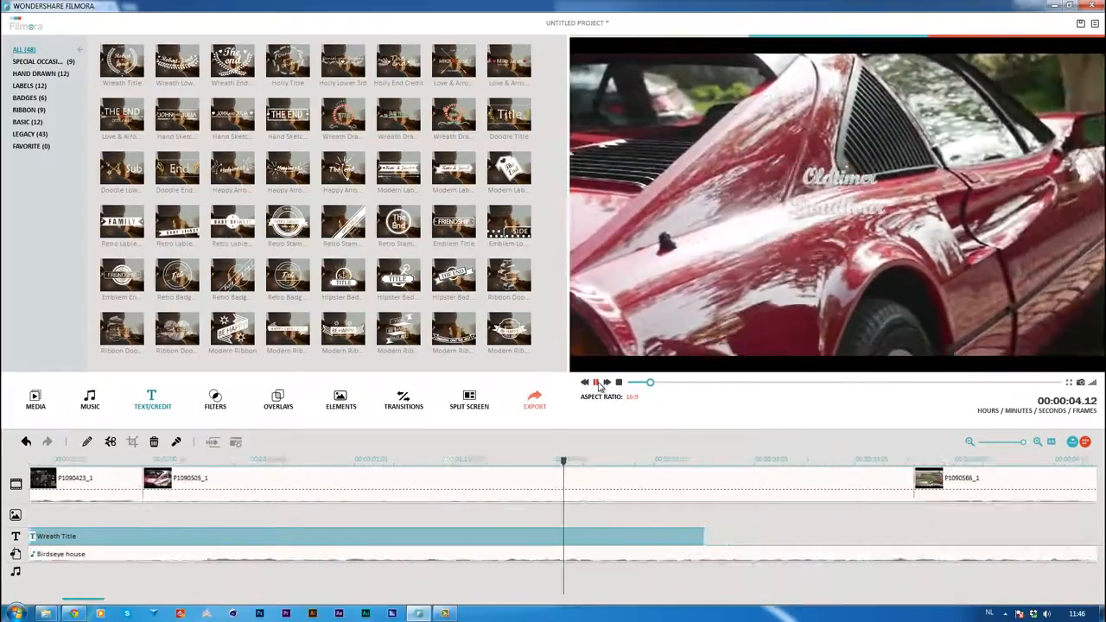
left_click(598, 382)
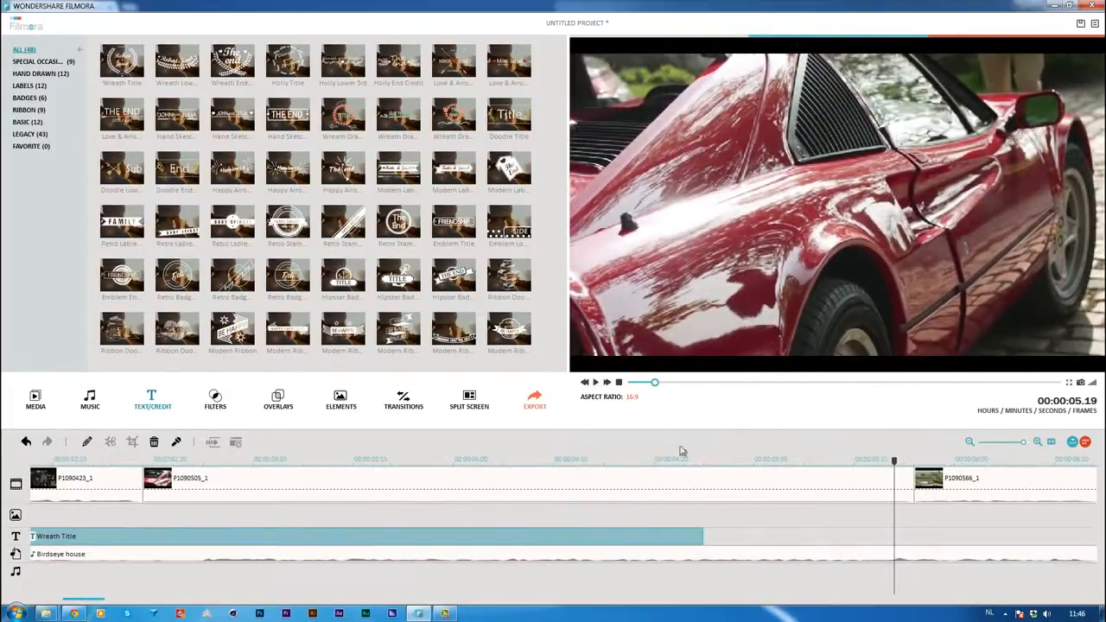
Preview several filters, including Glow and Willow, and apply the Willow filter at 00:00:02.07 on the timeline
left_click_drag(808, 463, 4, 471)
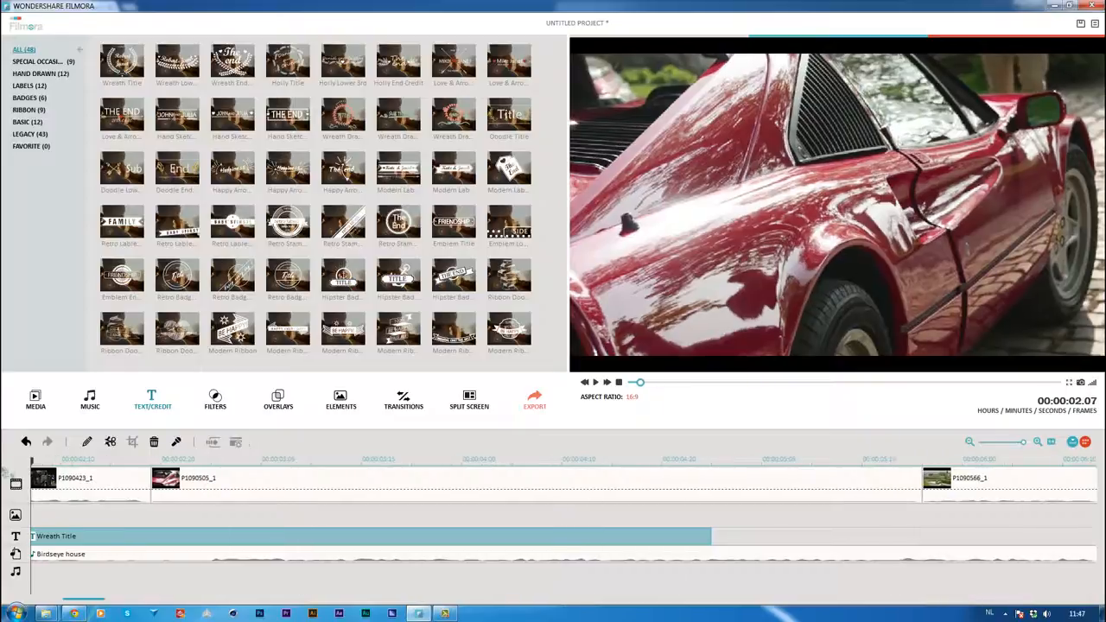
left_click(61, 480)
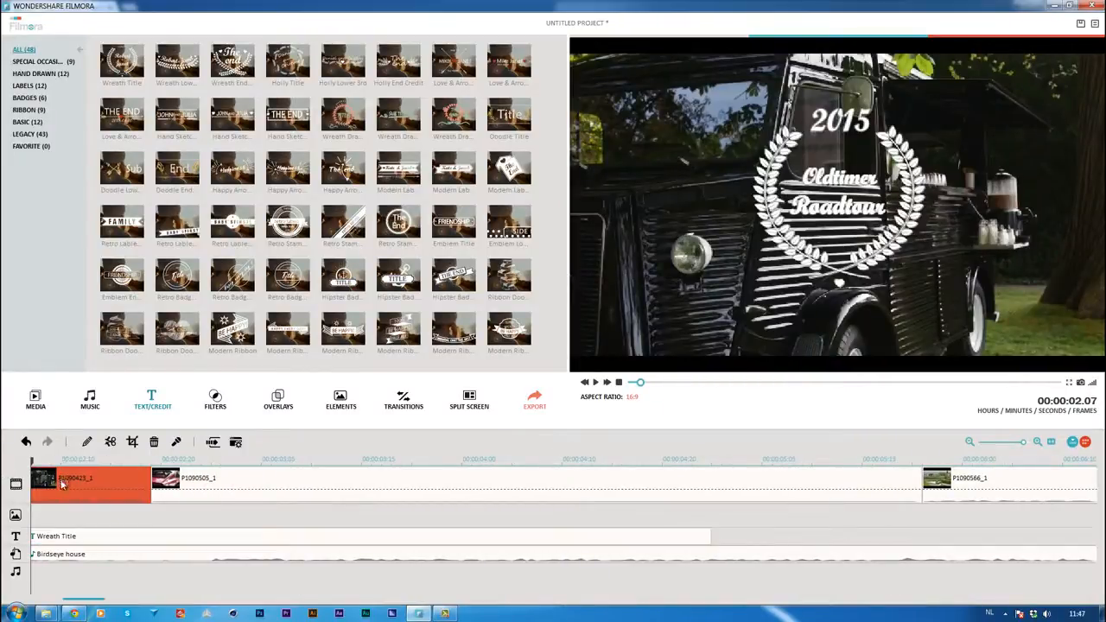
right_click(61, 480)
left_click(95, 406)
left_click(216, 399)
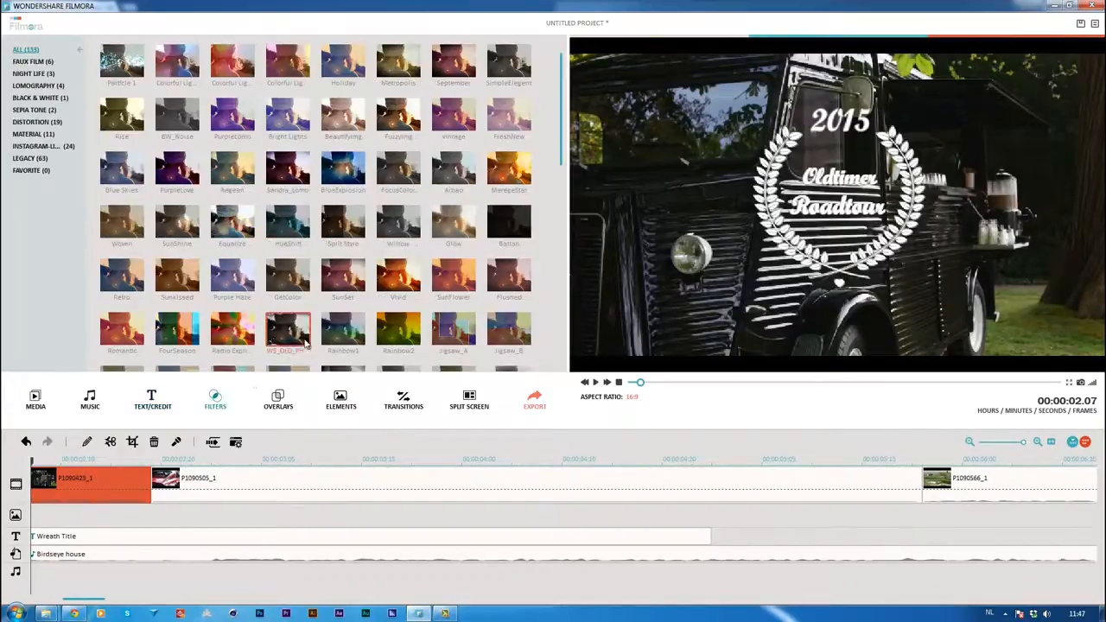
left_click(507, 180)
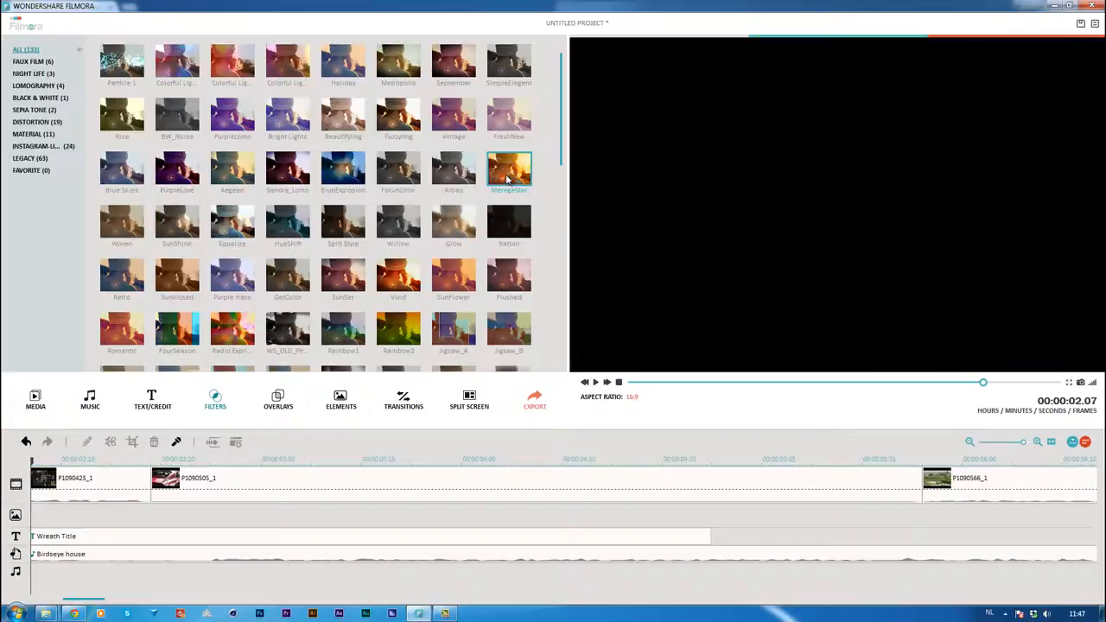
left_click(458, 224)
left_click(405, 225)
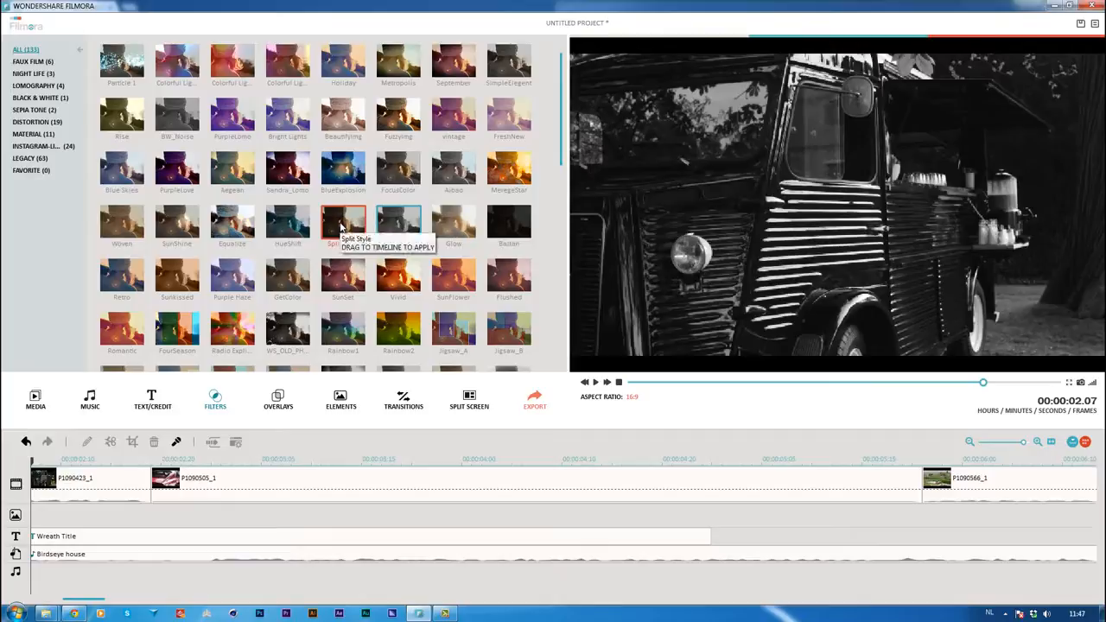
right_click(404, 223)
left_click(432, 230)
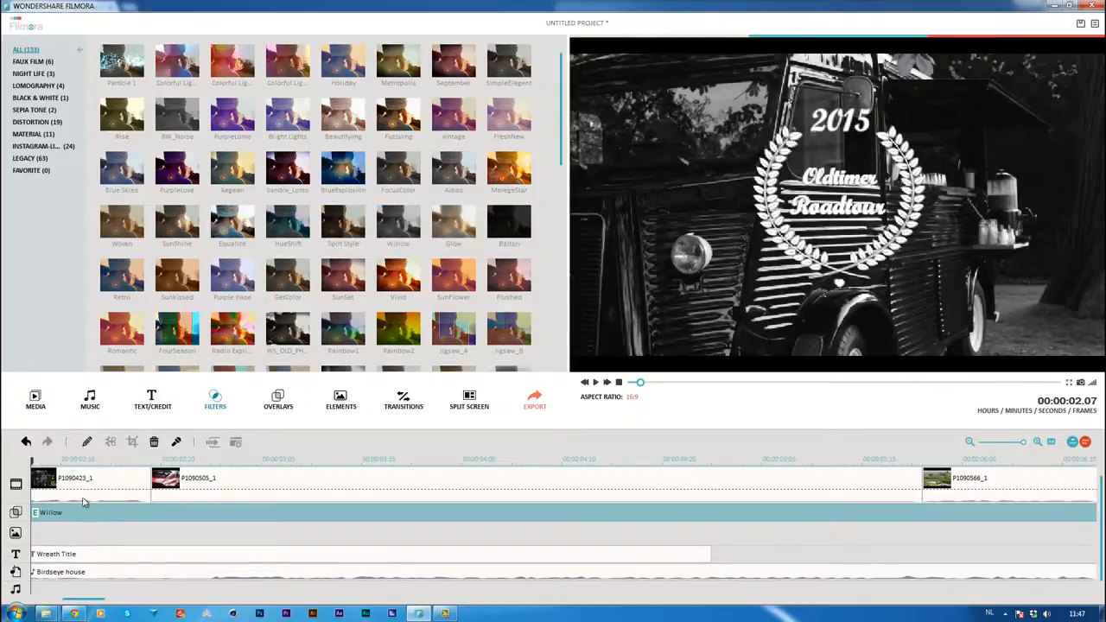
Check the settings of the Willow filter and of clip P1090423_1, and close them without changes
right_click(76, 514)
left_click(96, 560)
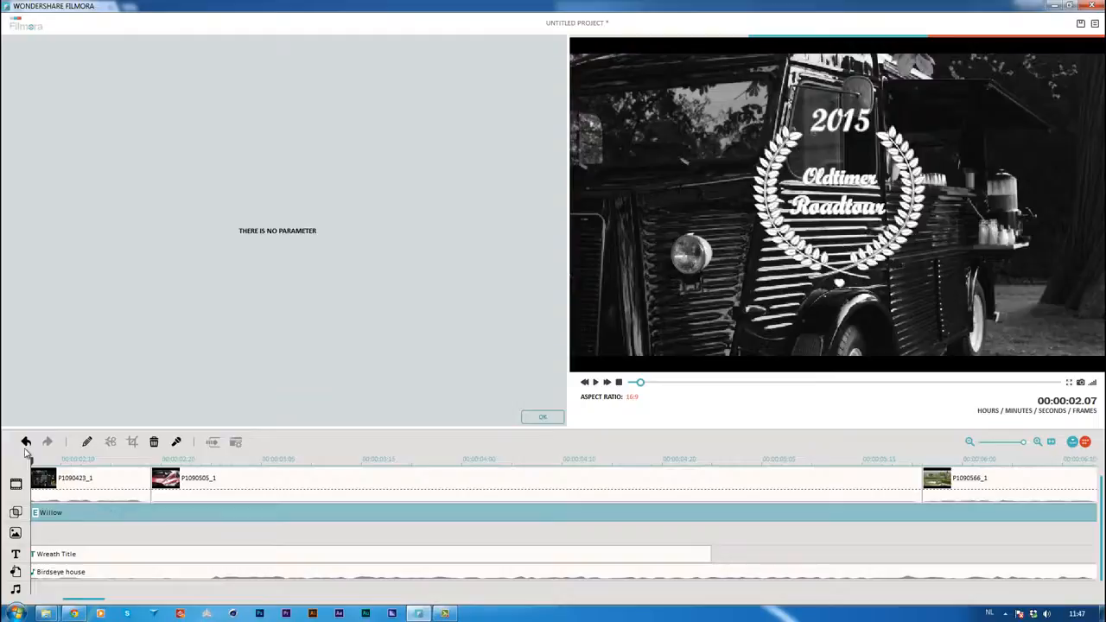
left_click(83, 489)
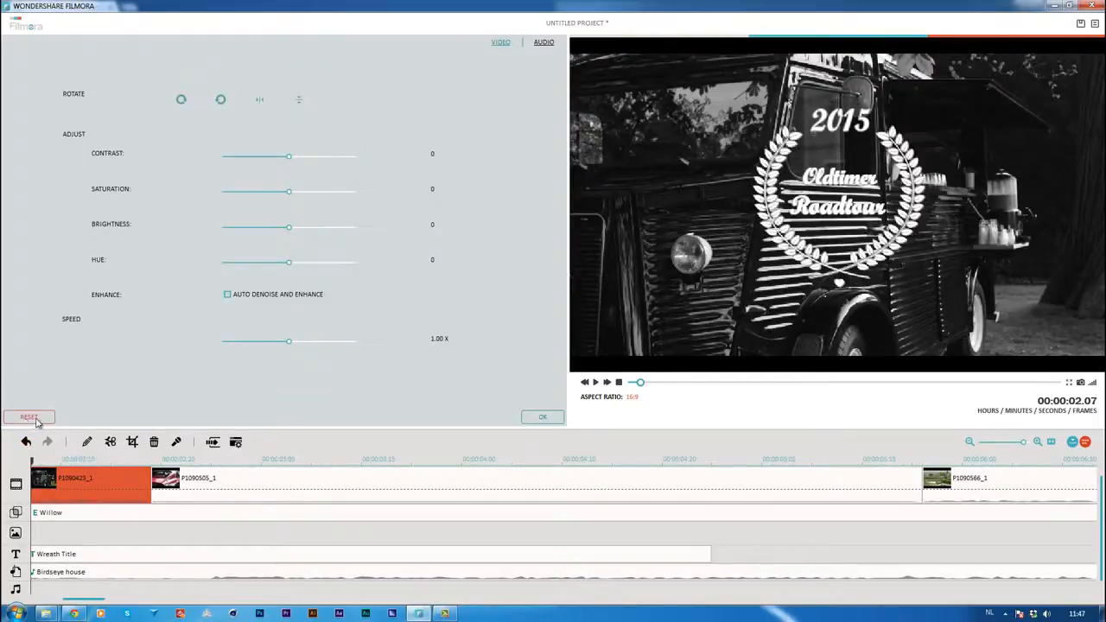
left_click(535, 420)
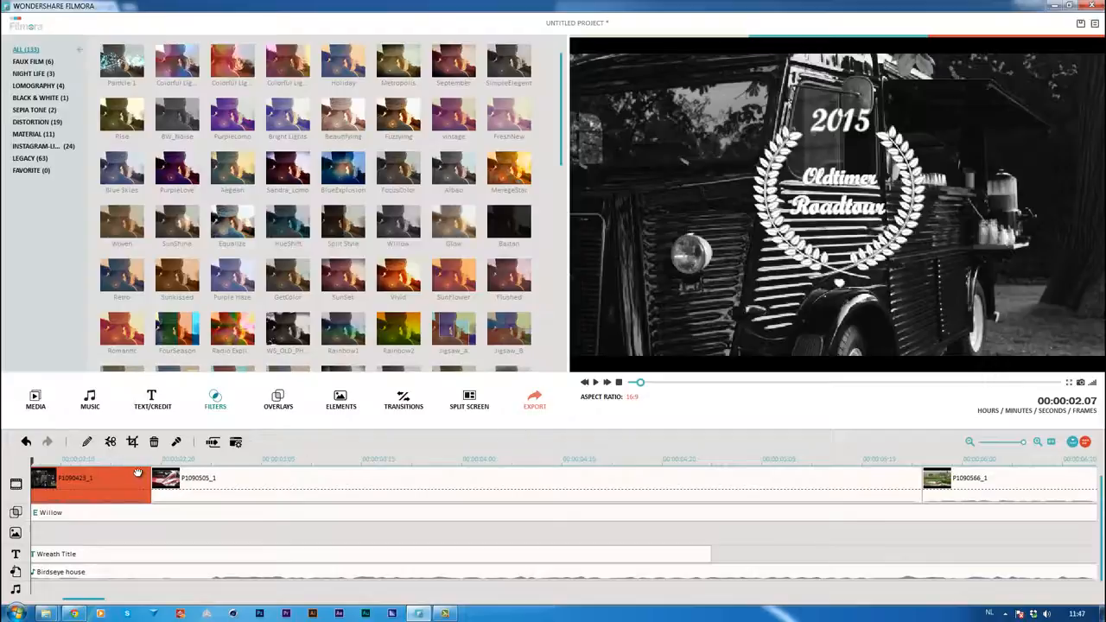
Play the movie from 00:00:03.05 past the end of the Willow filter to review its effect on the clips
left_click_drag(34, 461, 263, 465)
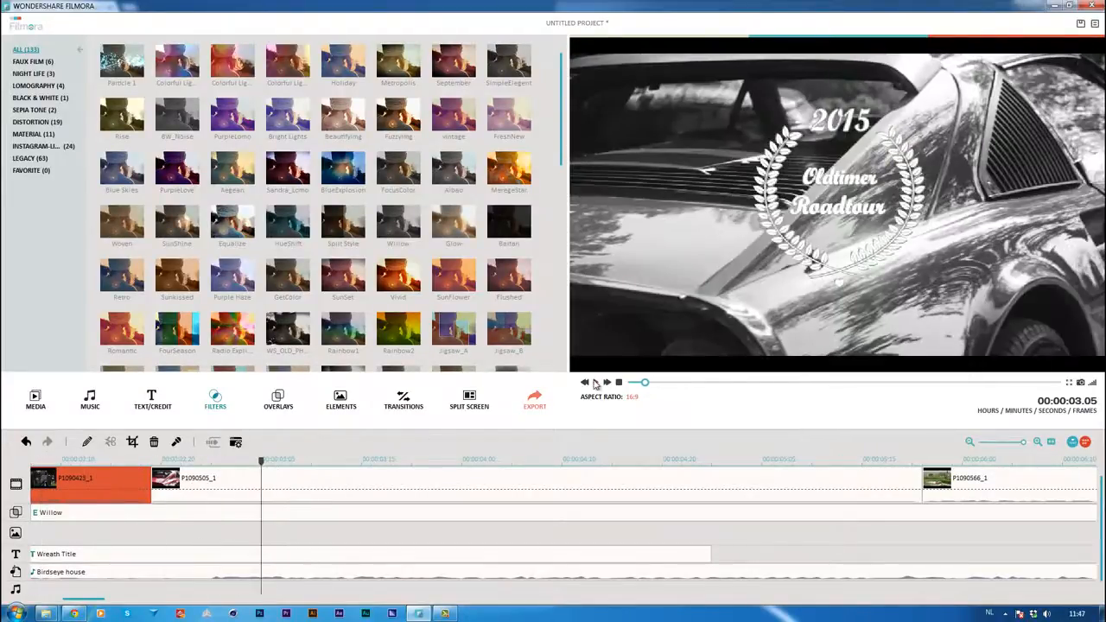
left_click(595, 382)
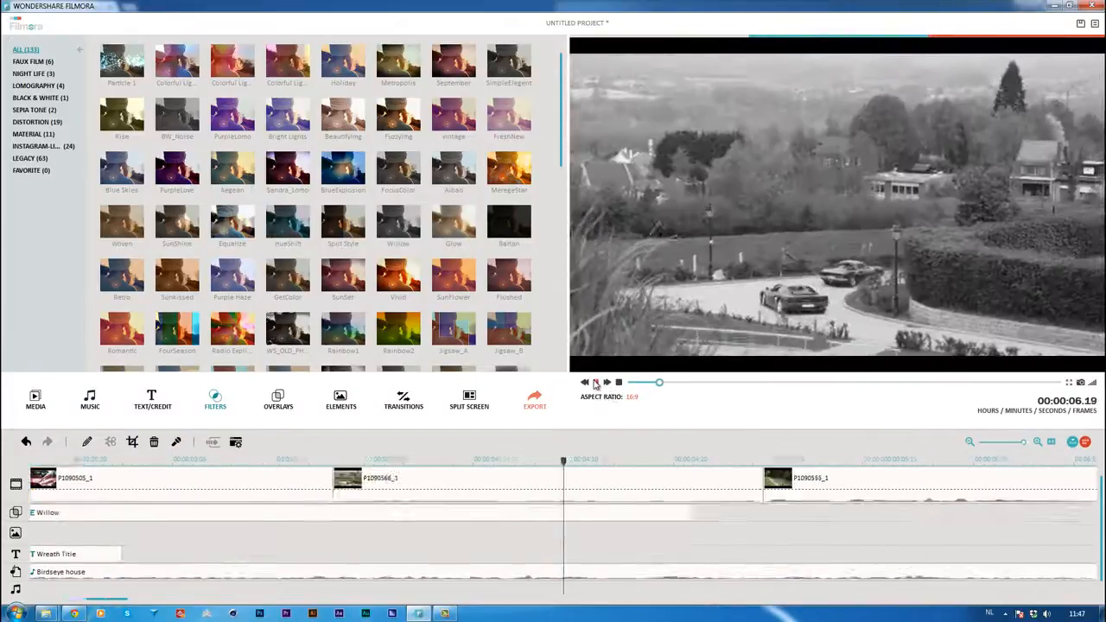
left_click(594, 382)
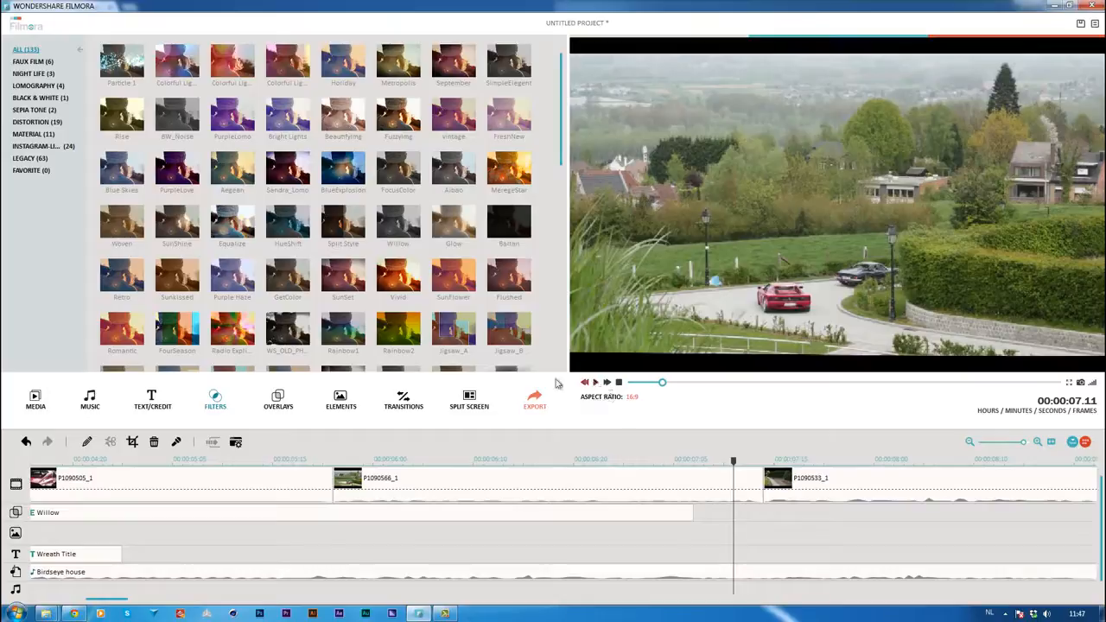
Extend the Willow filter to the end of the last clip, P1090554_1, at 00:00:13.03
left_click(273, 394)
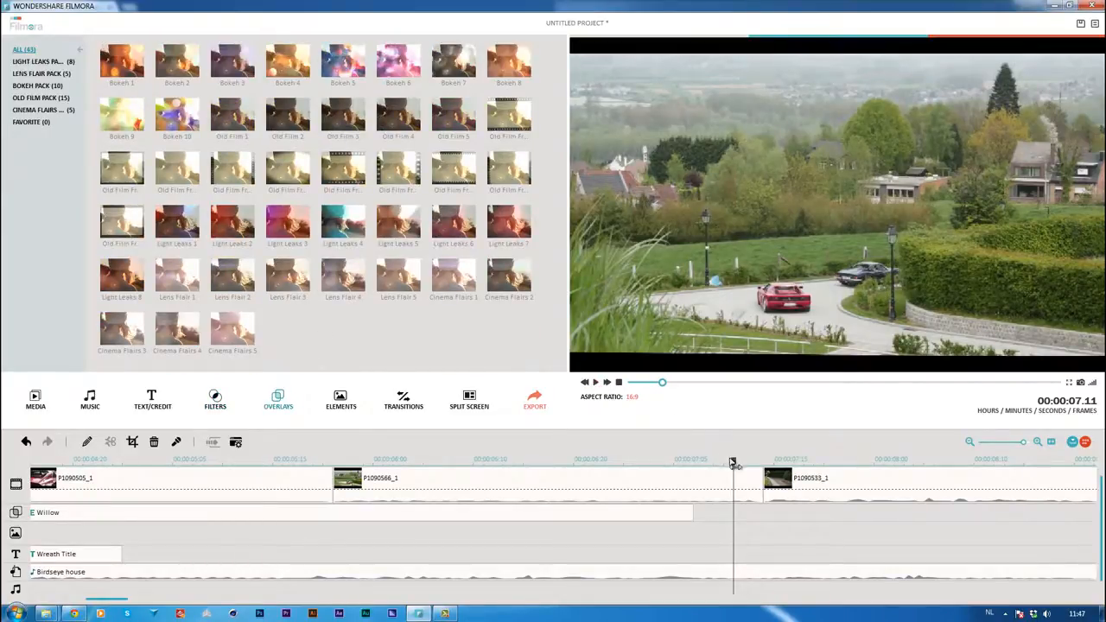
left_click_drag(733, 464, 503, 464)
left_click(503, 517)
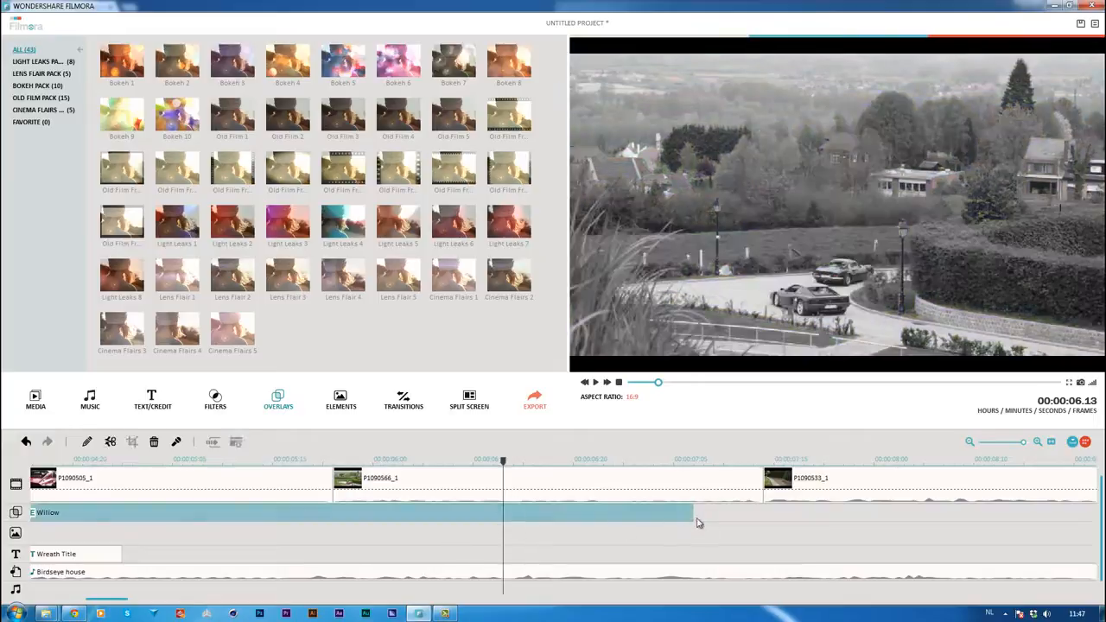
left_click_drag(698, 513, 974, 514)
left_click_drag(1024, 447, 1017, 449)
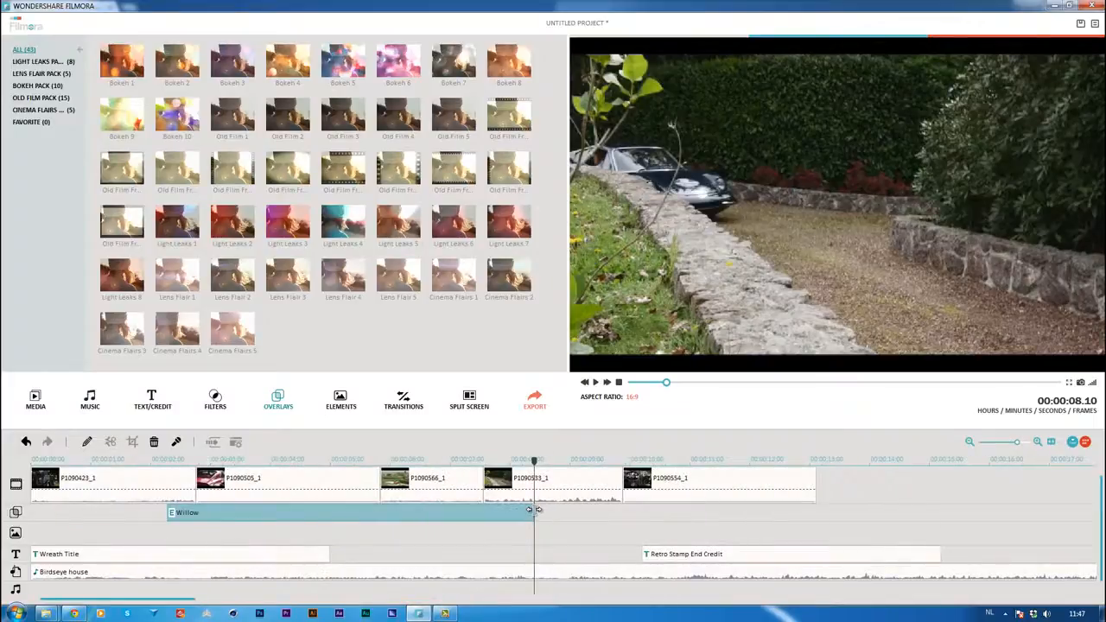
left_click_drag(536, 509, 816, 510)
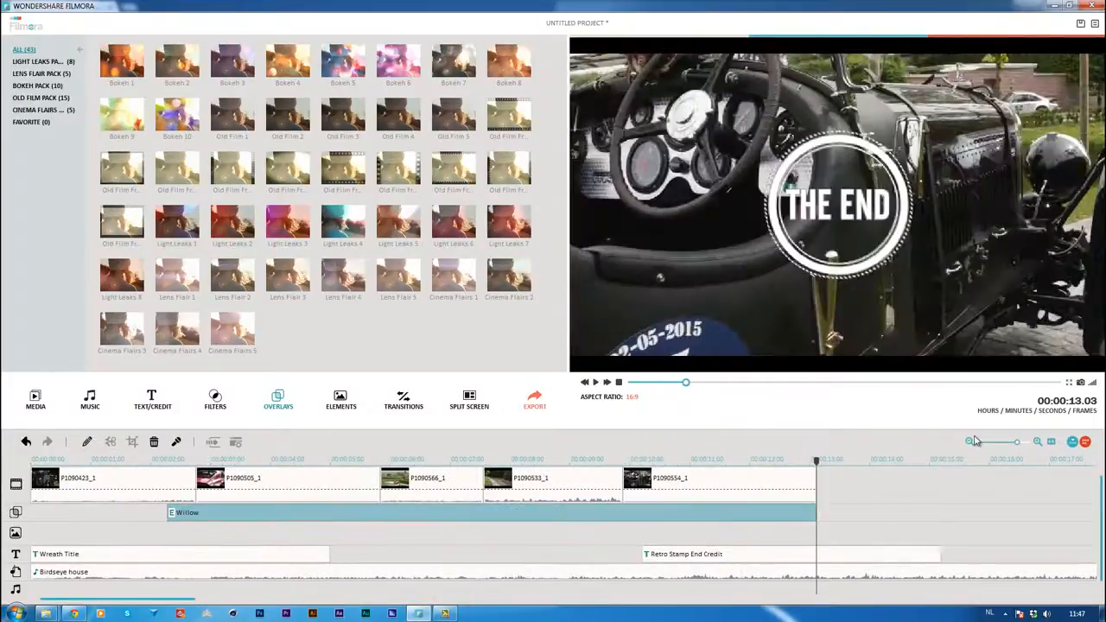
Trim the Birdseye house music to end together with the Retro Stamp End Credit at 00:00:15.05, and move the playhead back to the earlier clips
left_click(1002, 445)
left_click(218, 571)
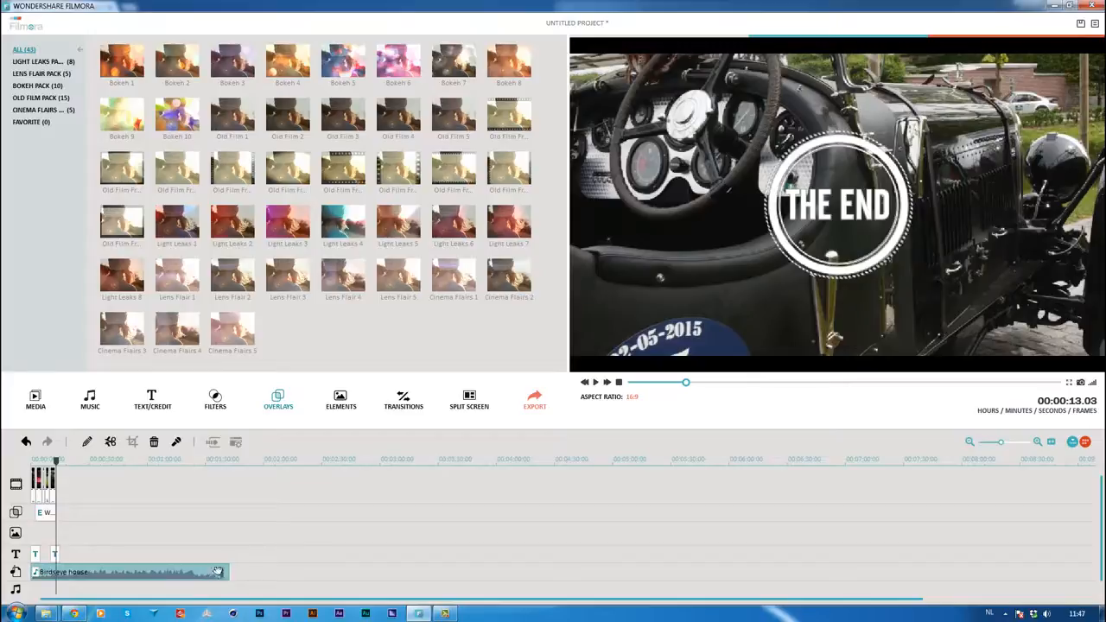
left_click_drag(228, 568, 70, 567)
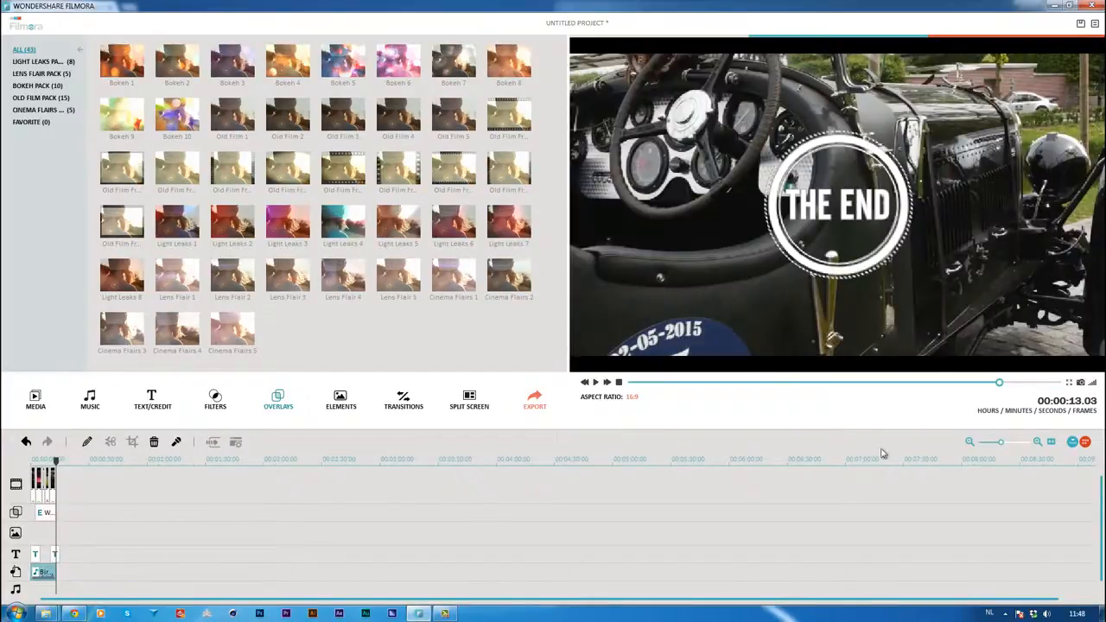
left_click_drag(1003, 443, 1019, 445)
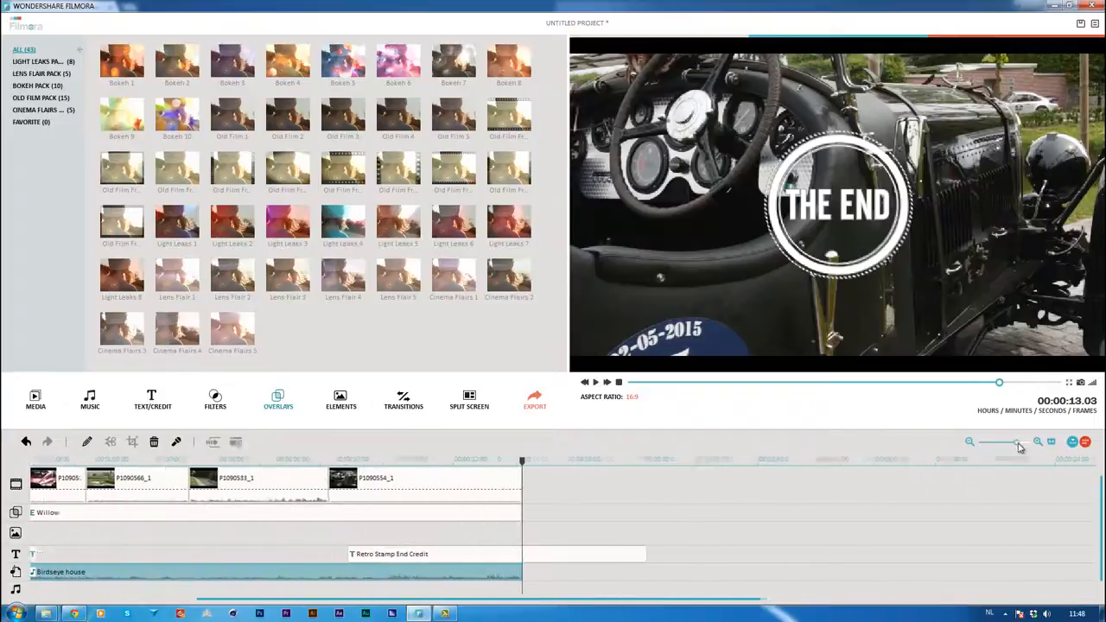
left_click_drag(521, 571, 658, 572)
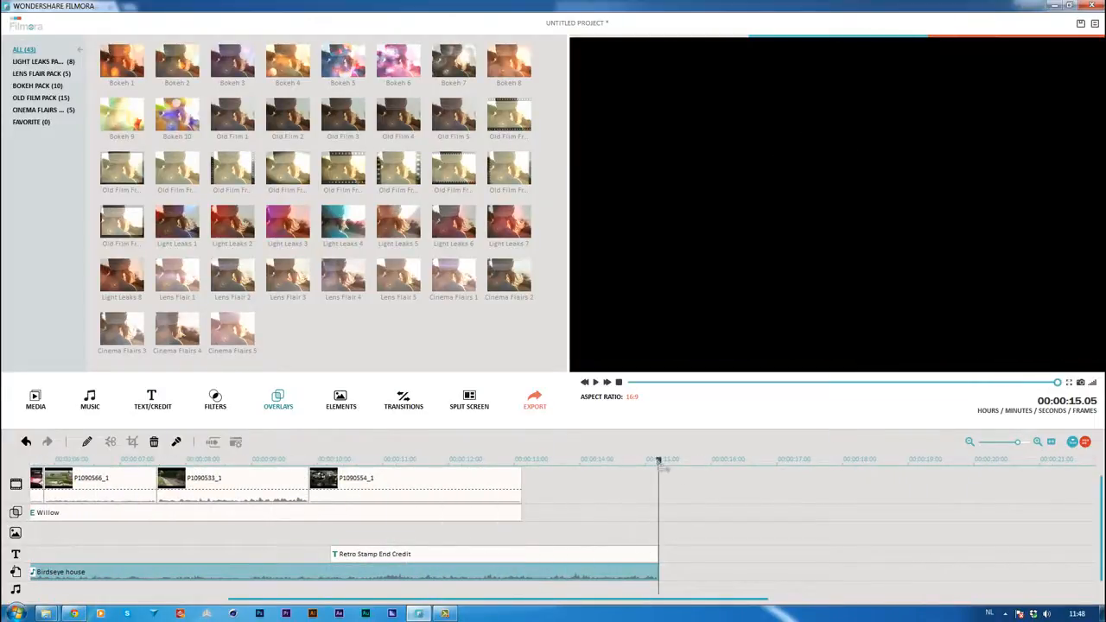
left_click_drag(658, 462, 5, 484)
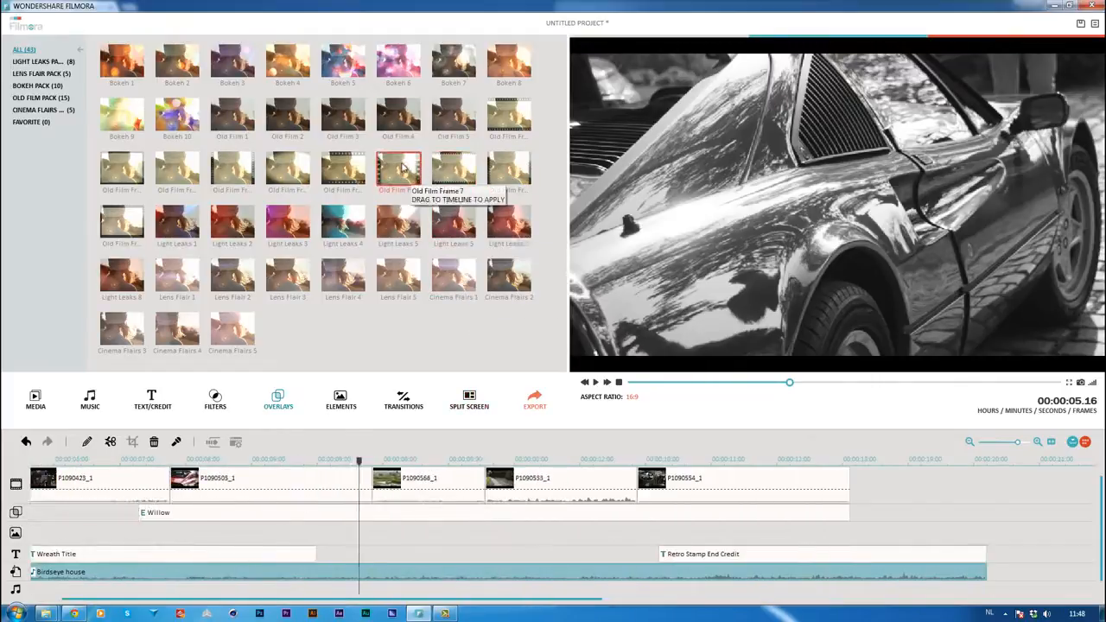
Preview the Old Film Frame 7 and 8 overlays, apply Old Film Frame 8 over the clips at 00:00:05.16, and undo it
left_click(399, 171)
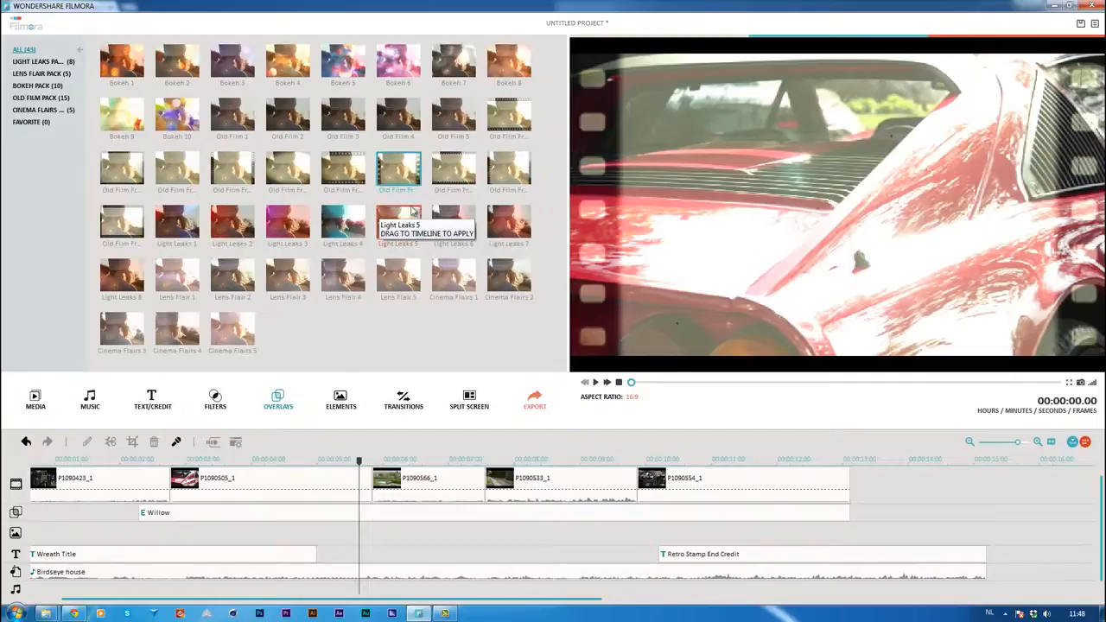
left_click(451, 177)
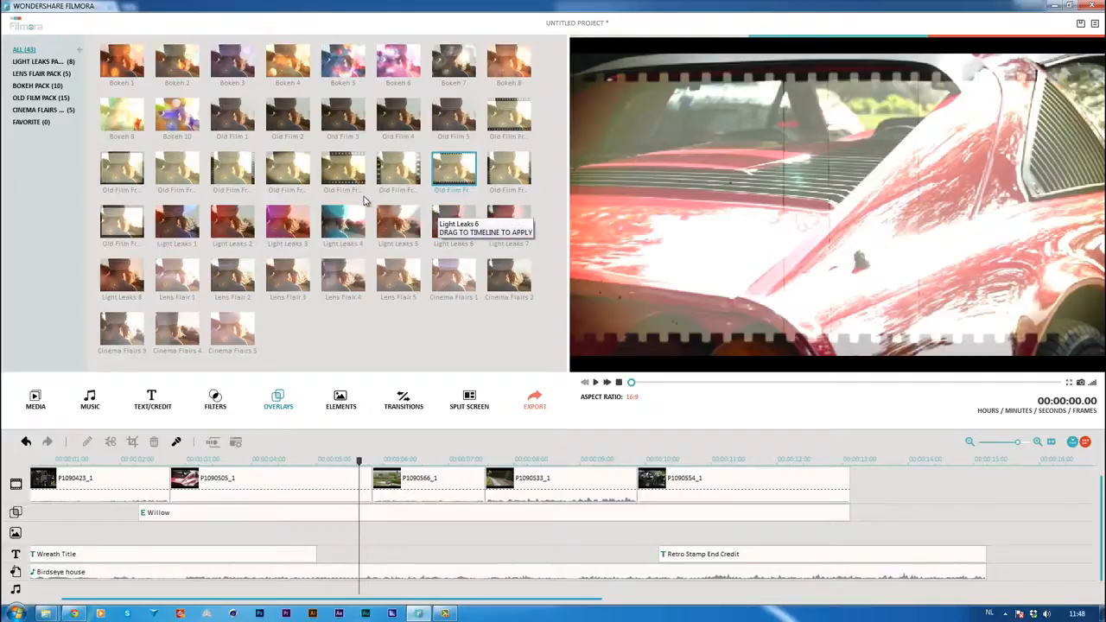
right_click(460, 170)
left_click(487, 180)
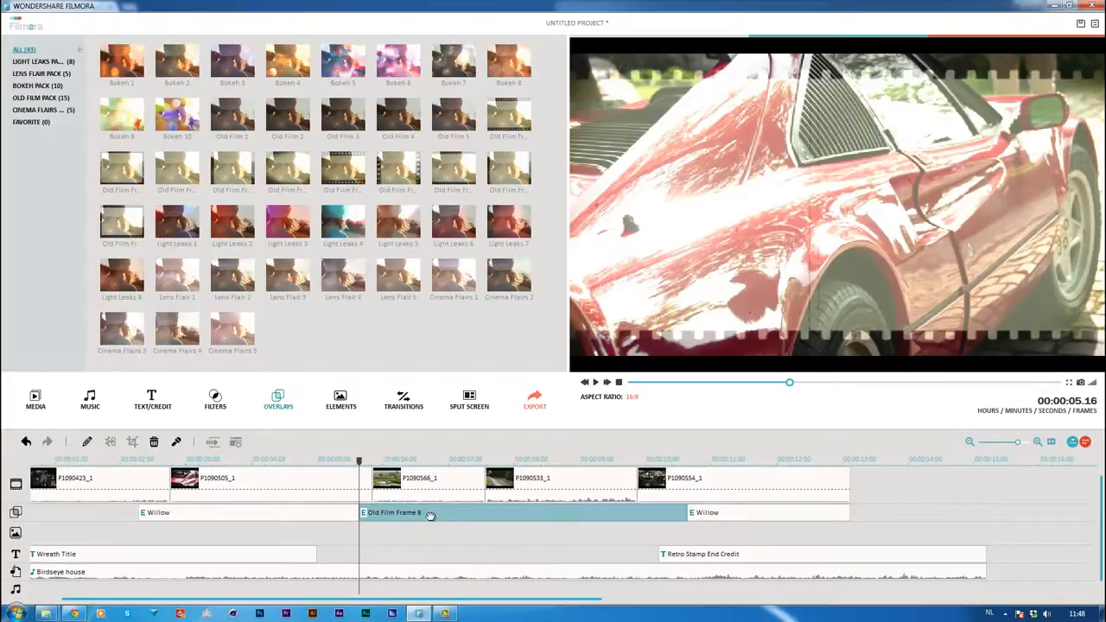
left_click_drag(430, 516, 302, 508)
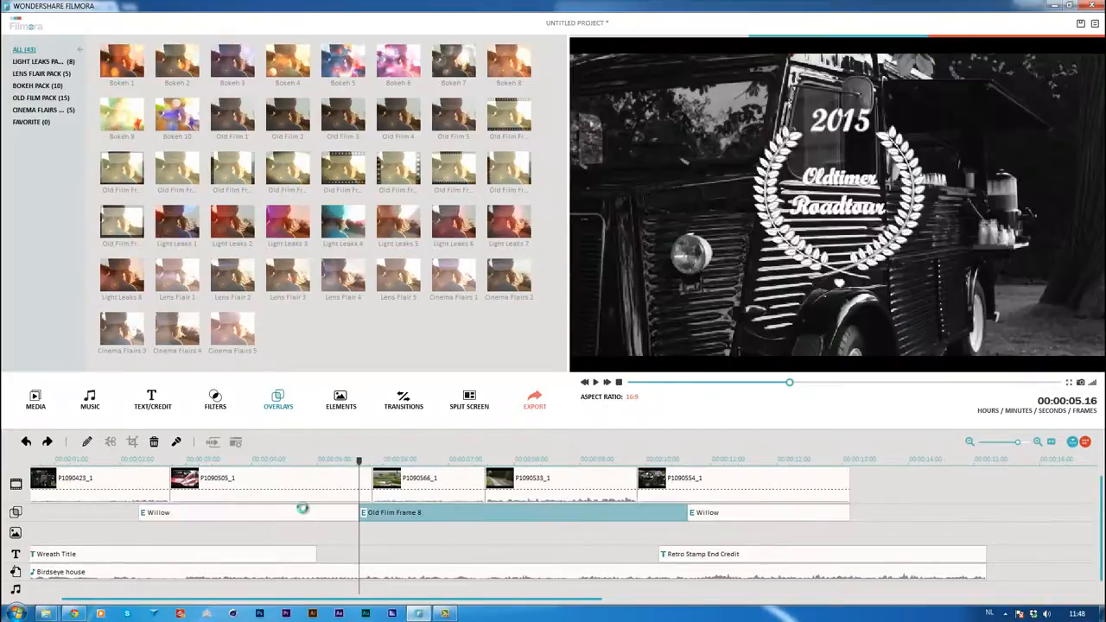
key("ctrl+z")
key("ctrl+z")
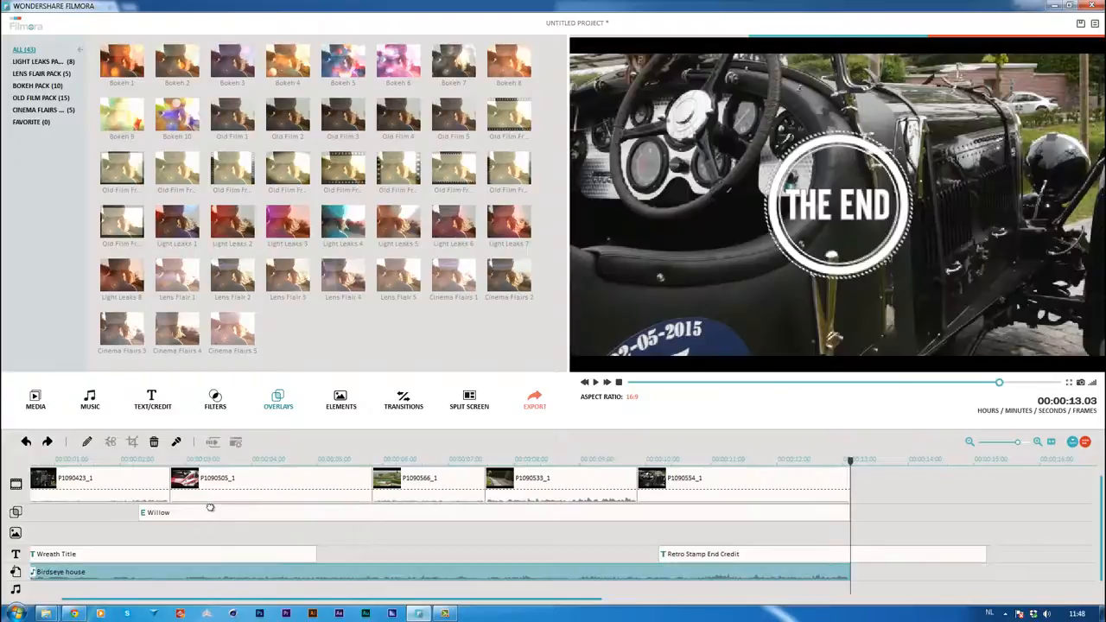
Extend the start of the Willow filter back to the beginning of the movie at 00:00:00.00
left_click(210, 510)
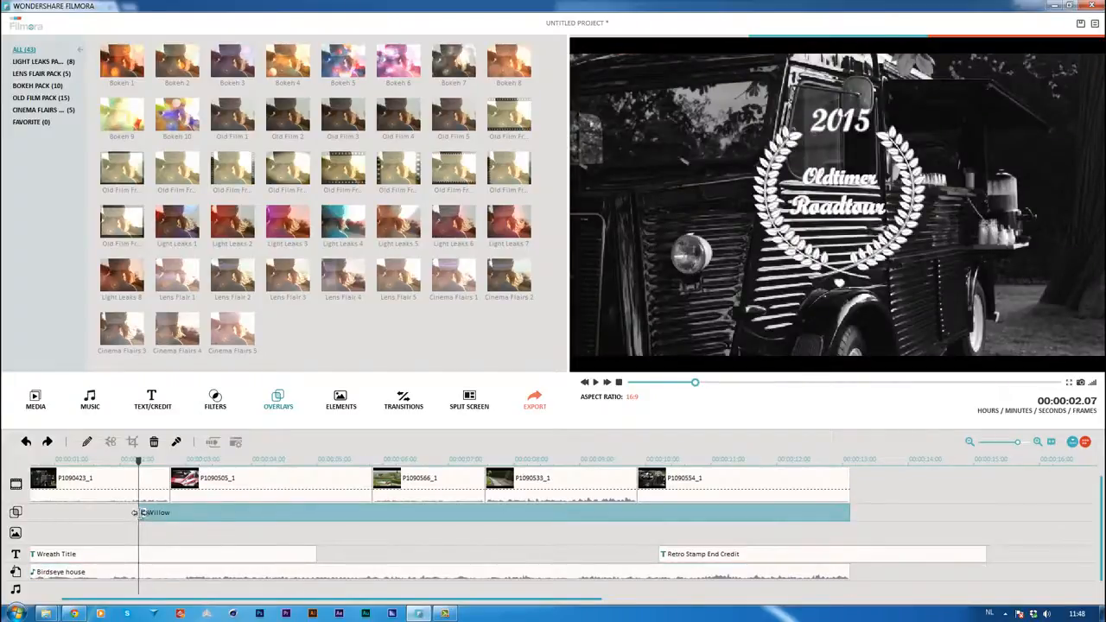
left_click_drag(140, 513, 16, 518)
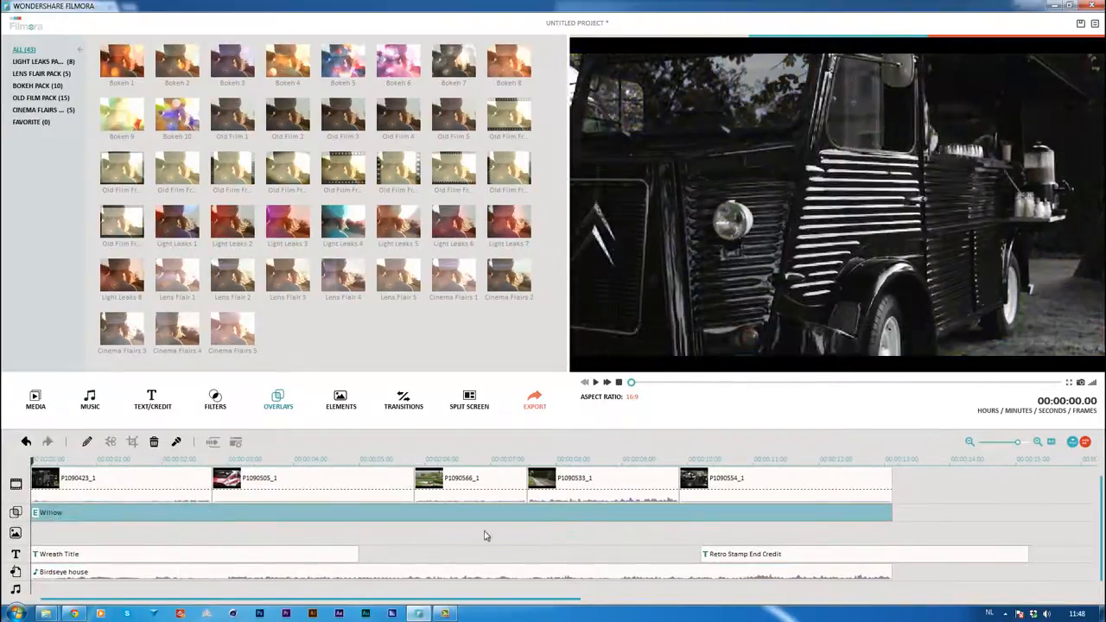
Add the hand-drawn element PLANE 3 to the movie at 00:00:05.05
left_click(356, 459)
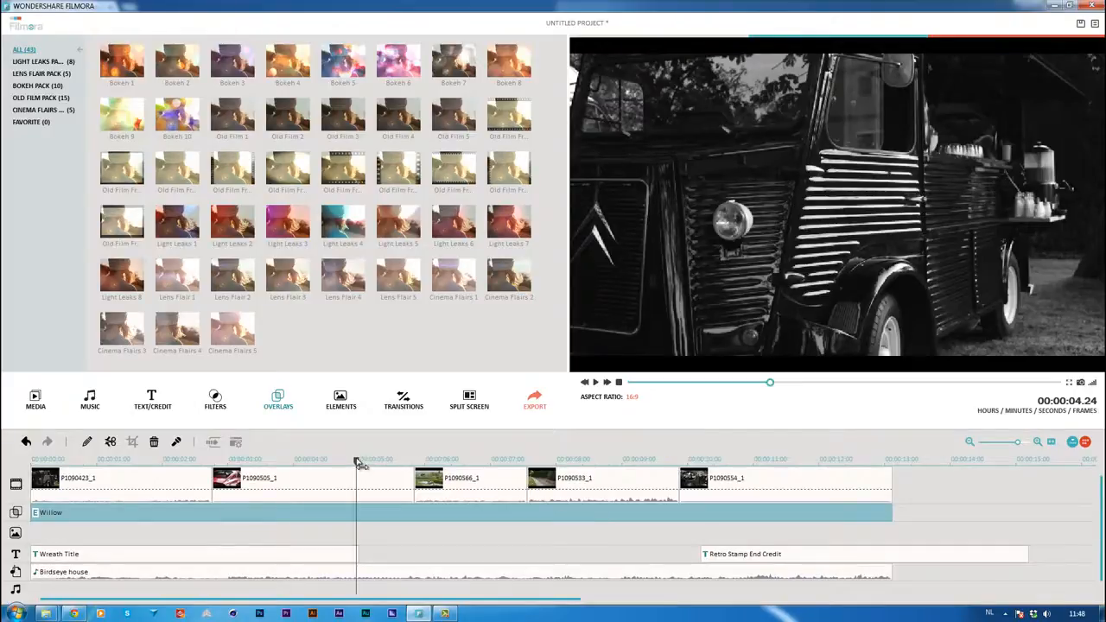
left_click_drag(356, 461, 372, 460)
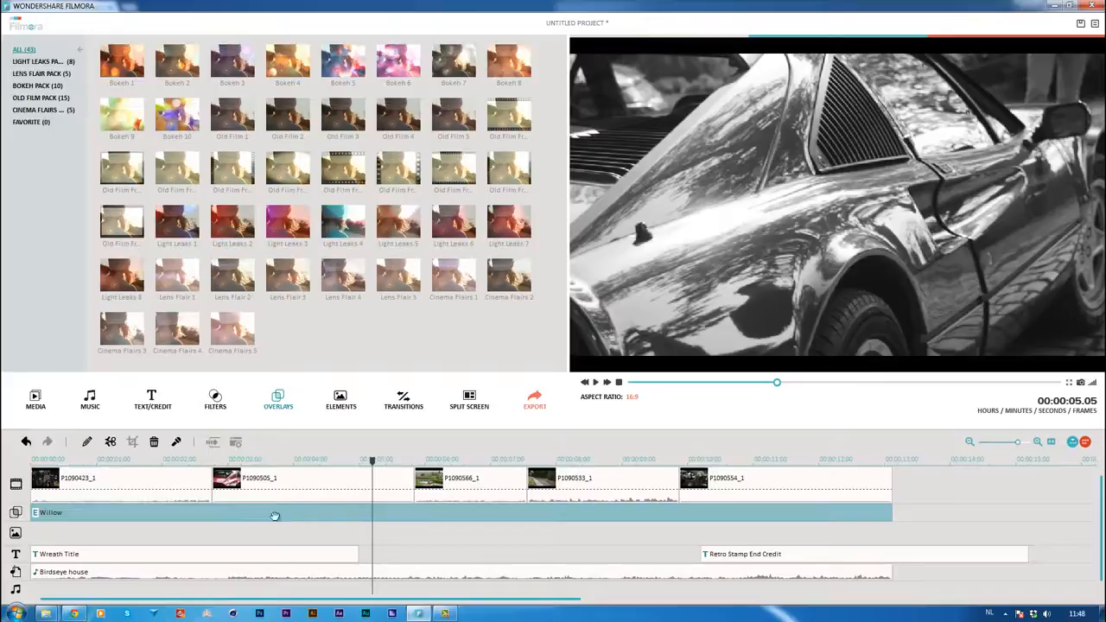
left_click(341, 406)
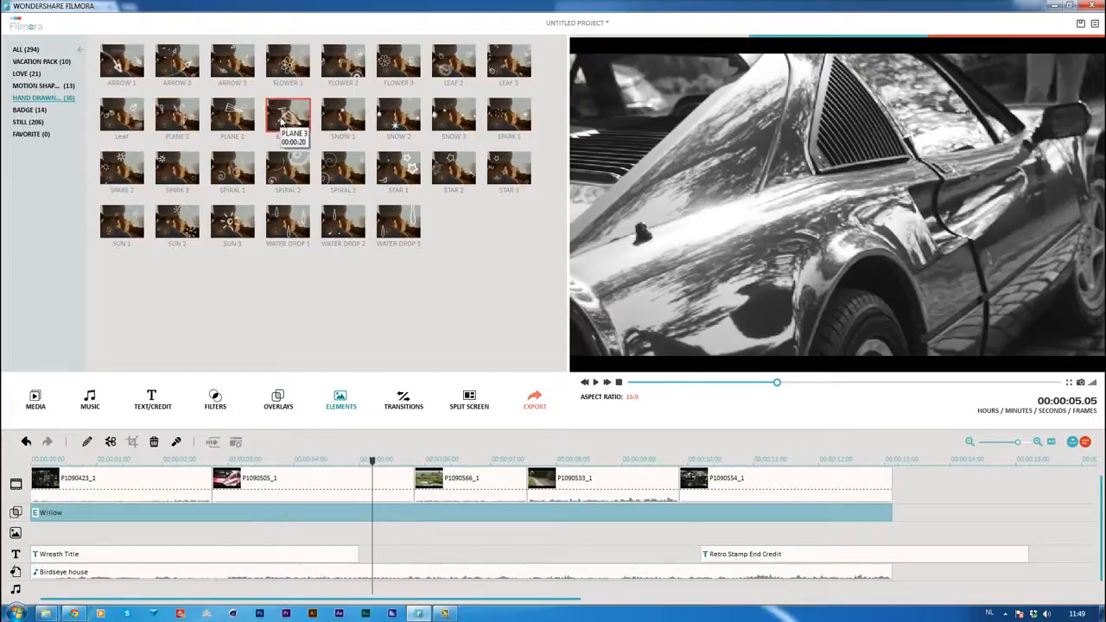
right_click(281, 121)
left_click(300, 126)
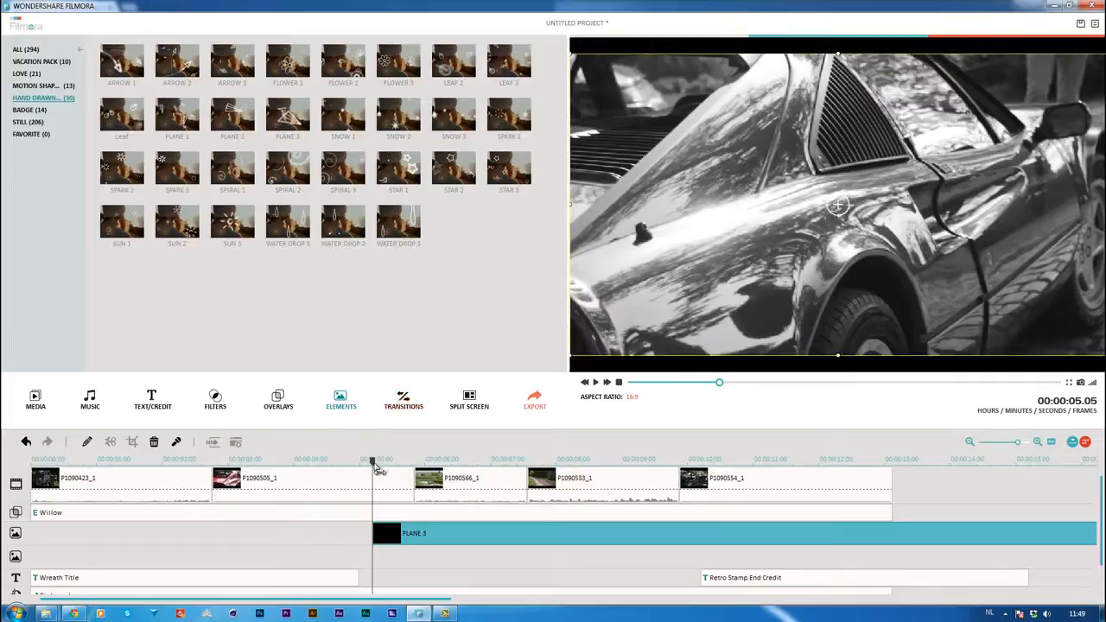
Play the movie from the start of clip P1090566_1 past the end title to review the PLANE 3 element
left_click_drag(373, 462, 414, 467)
left_click(595, 383)
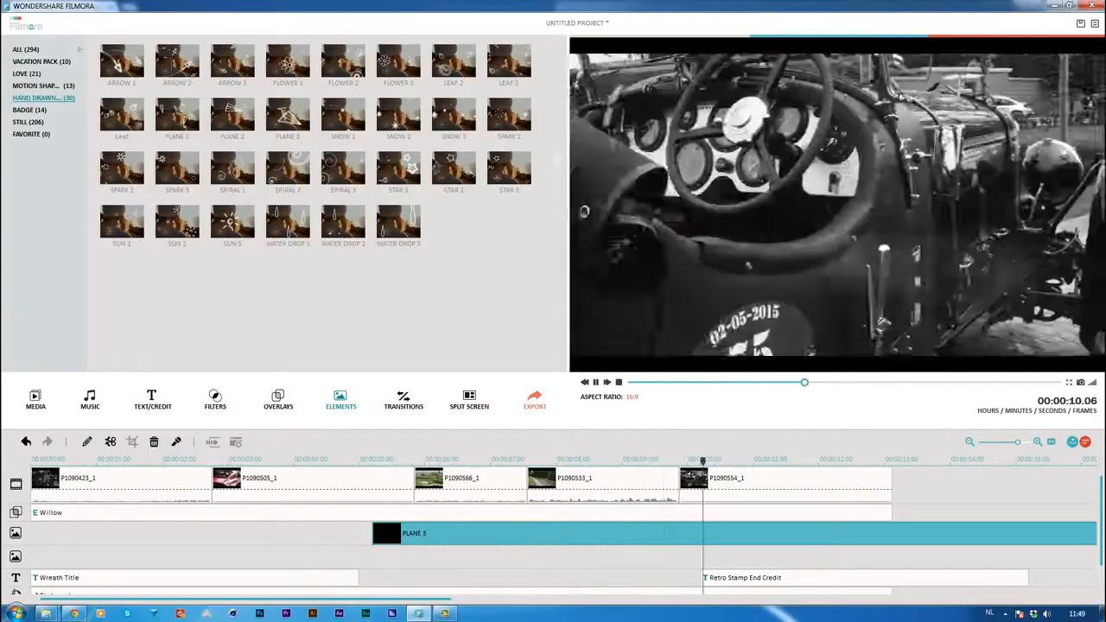
left_click(596, 382)
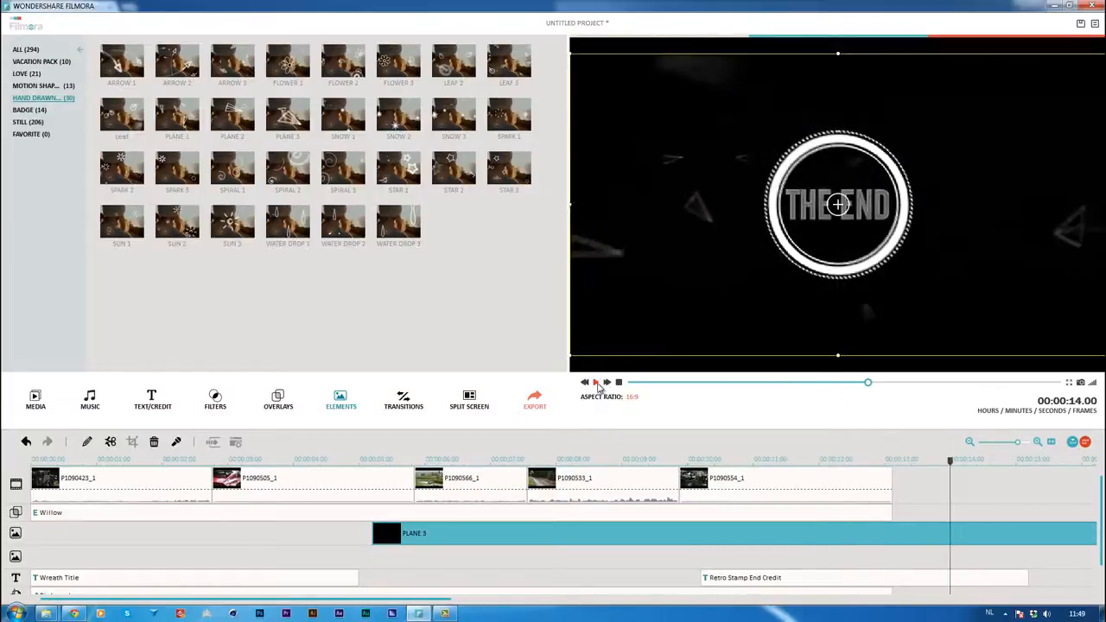
left_click(596, 383)
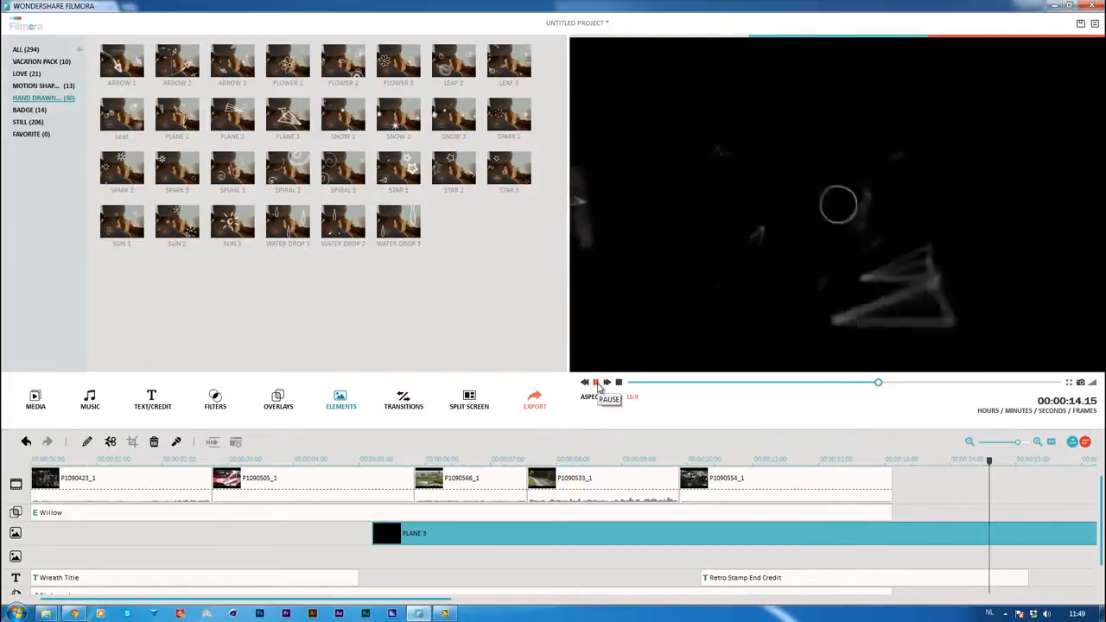
left_click(596, 382)
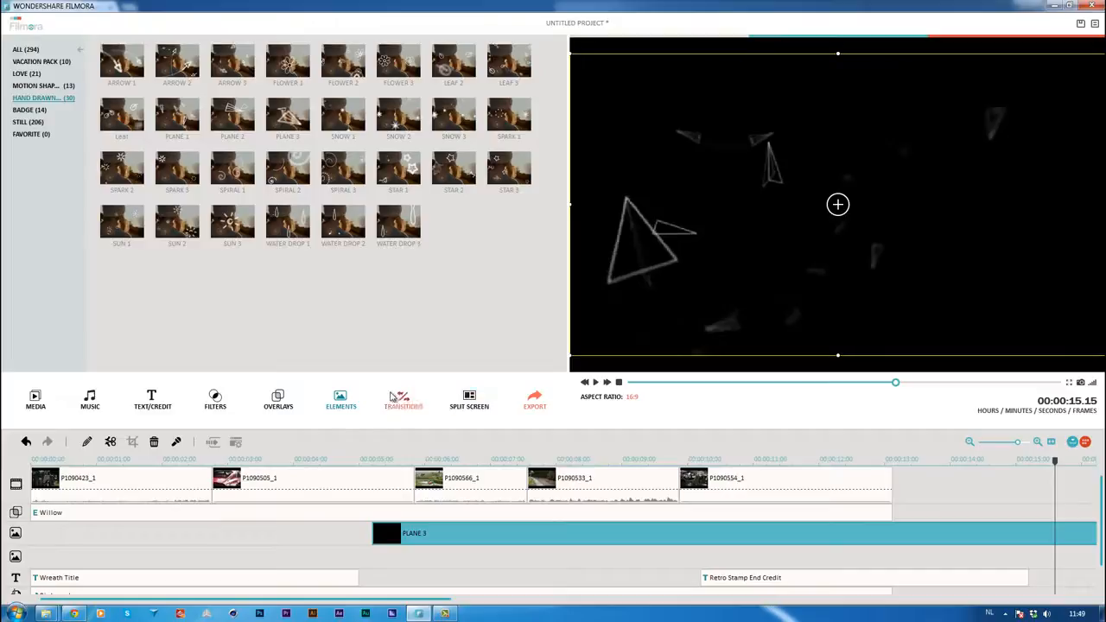
Look through the available transitions and preview the Dissolve transition
left_click(406, 403)
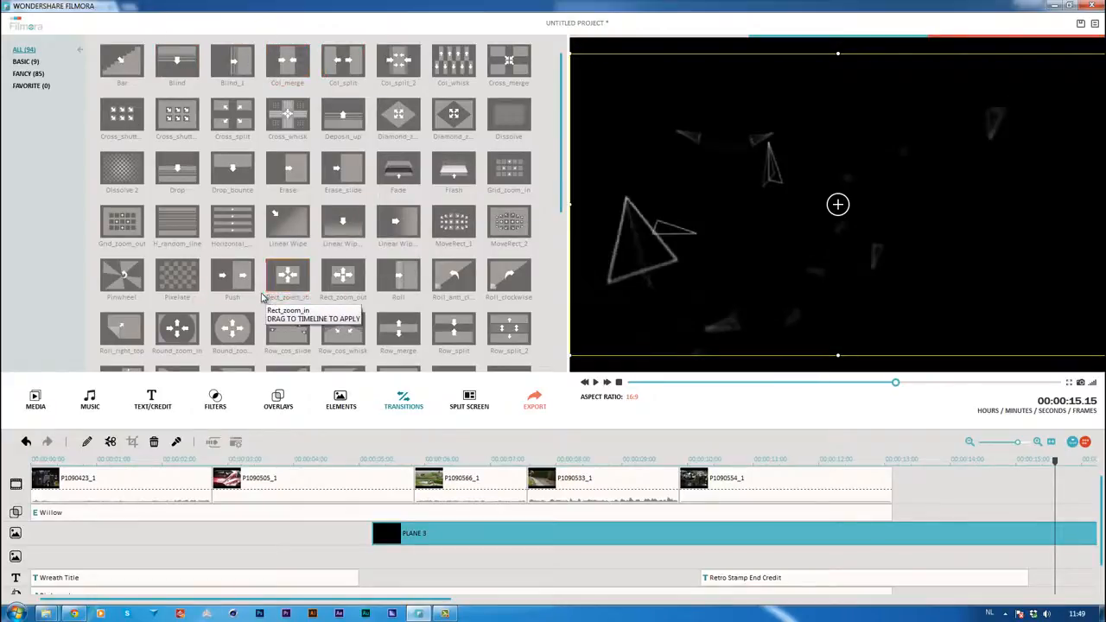
mouse_move(561, 207)
left_mouse_down()
mouse_move(545, 372)
mouse_move(571, 227)
left_mouse_up()
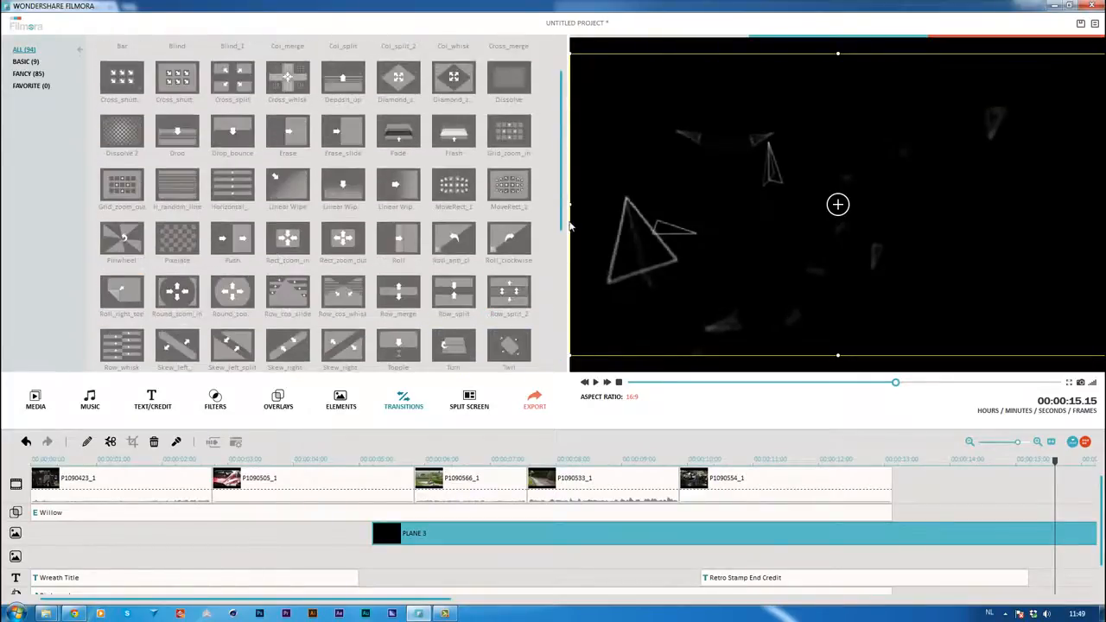
left_click_drag(304, 459, 376, 459)
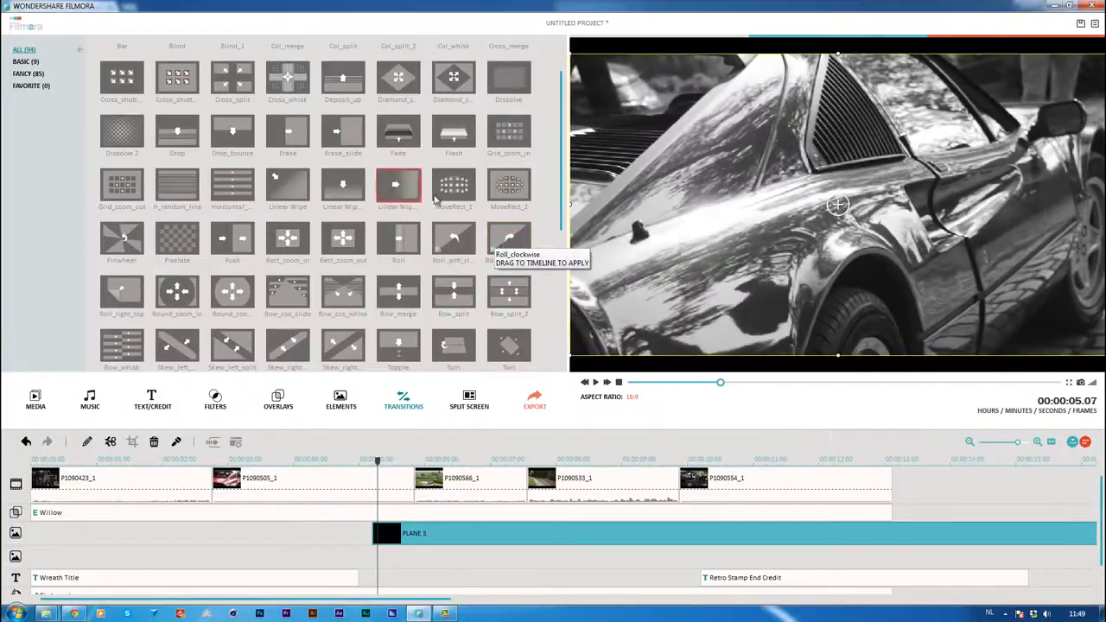
left_click(510, 79)
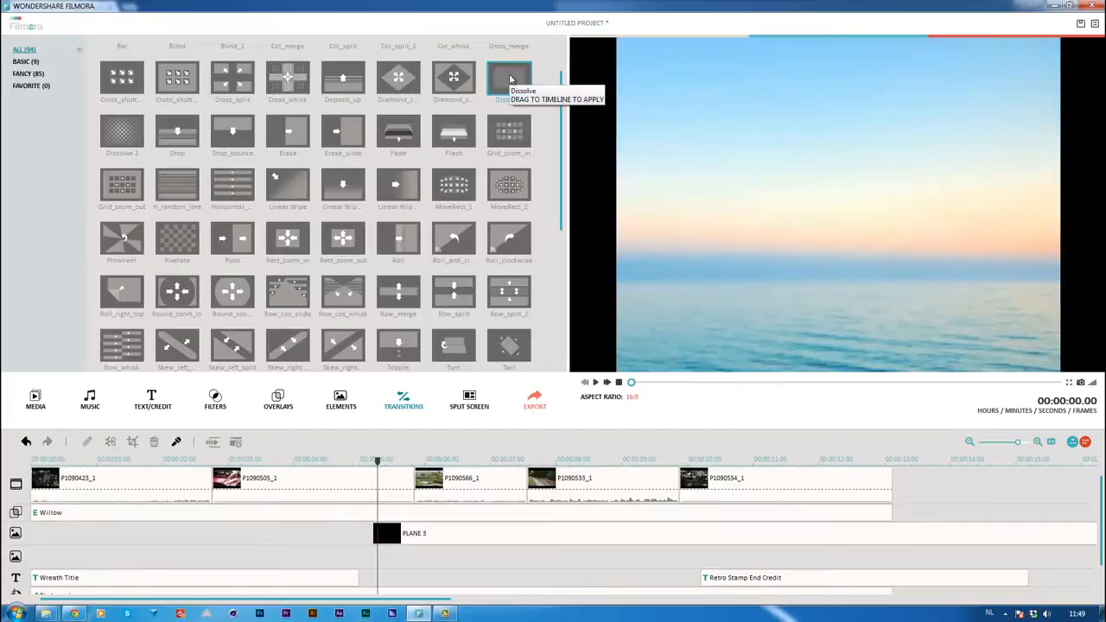
double_click(510, 80)
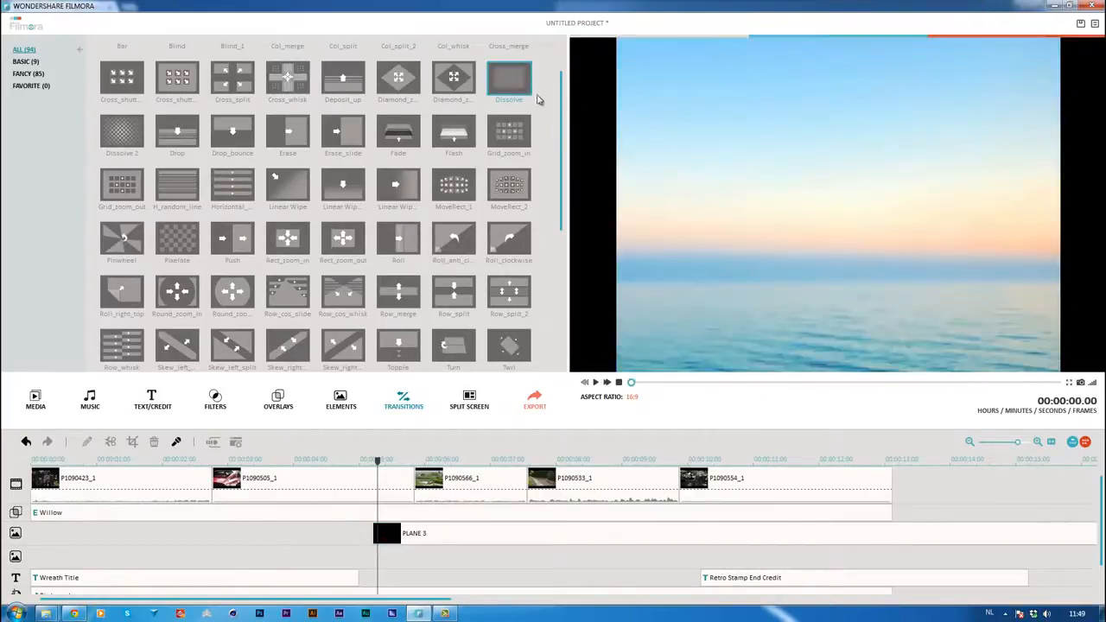
Apply the Dissolve transition between clips P1090505_1 and P1090566_1, and play it from 00:00:04.24 to check it
right_click(523, 86)
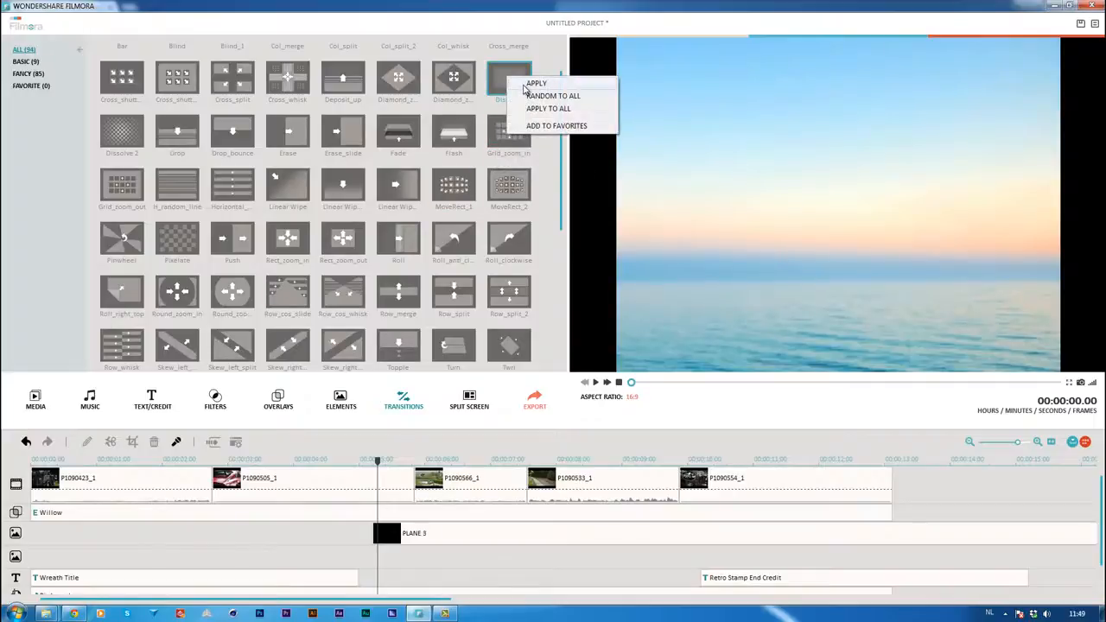
left_click(400, 485)
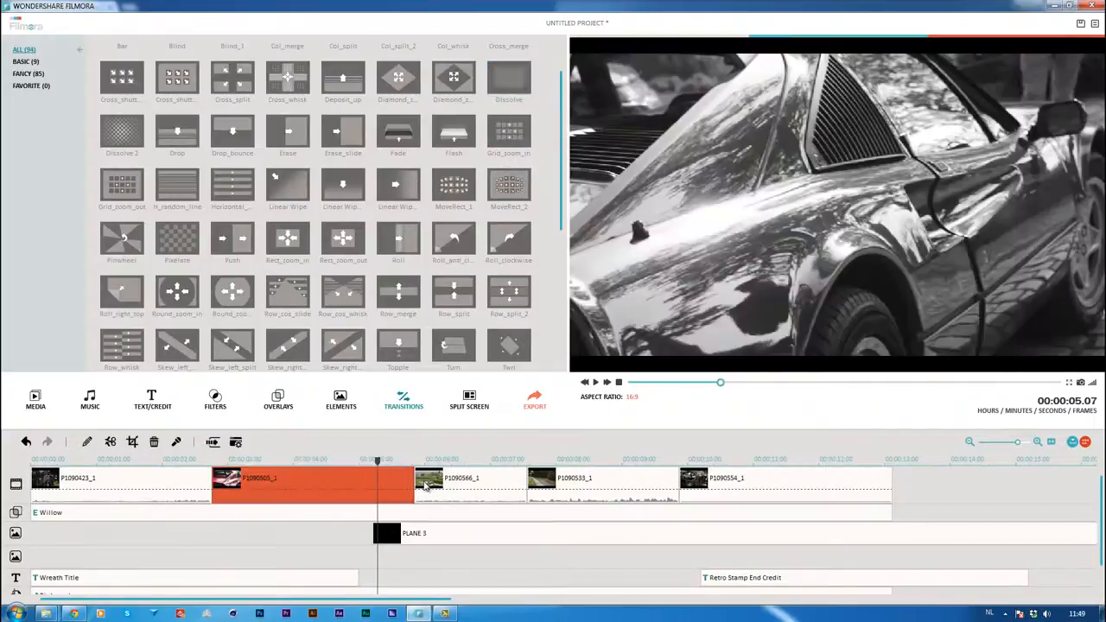
left_click(435, 487, "ctrl")
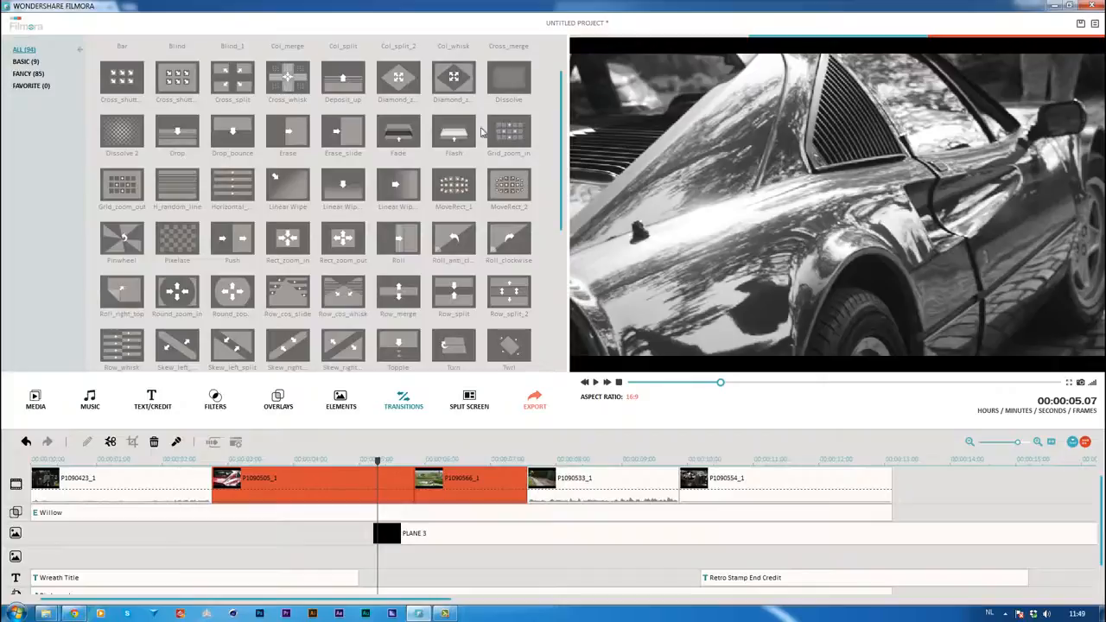
right_click(508, 76)
left_click(527, 81)
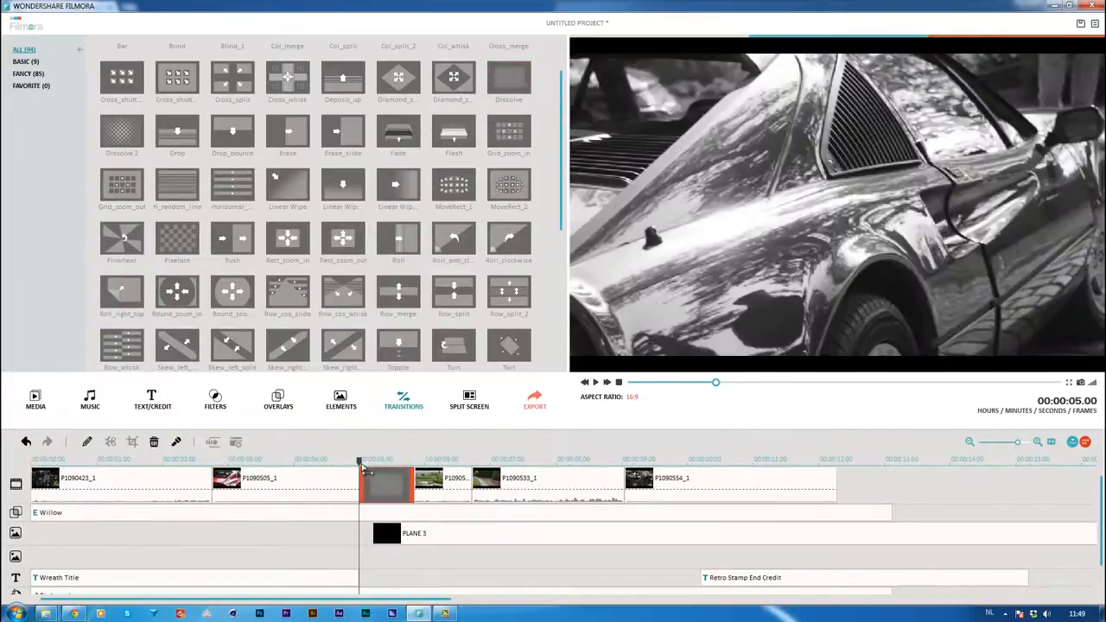
mouse_move(364, 469)
left_mouse_down()
mouse_move(388, 464)
mouse_move(358, 464)
left_mouse_up()
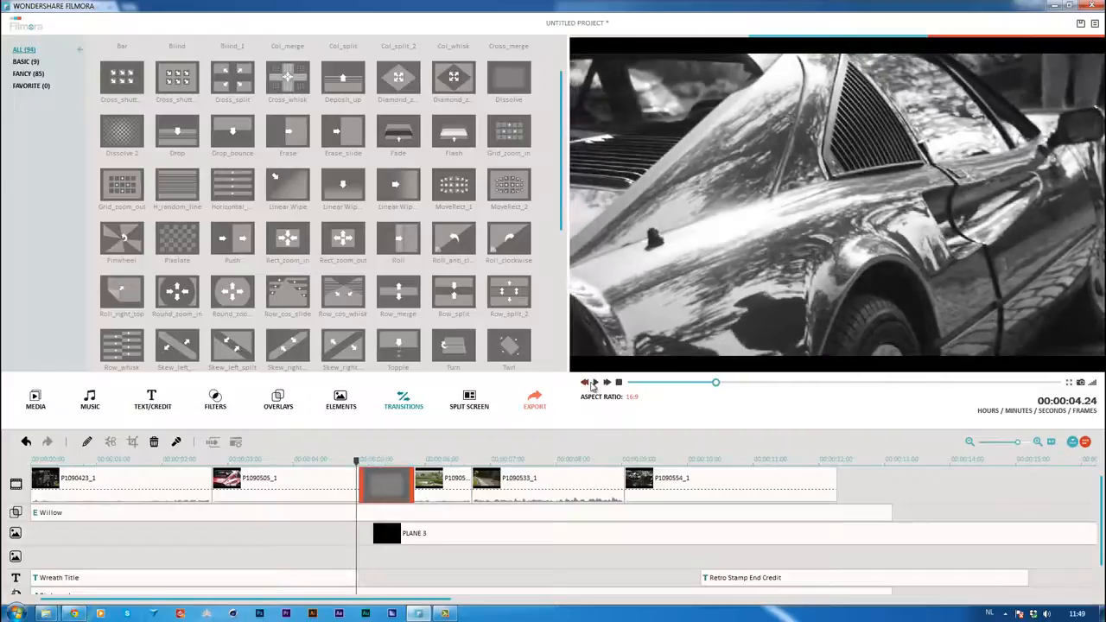
left_click(596, 383)
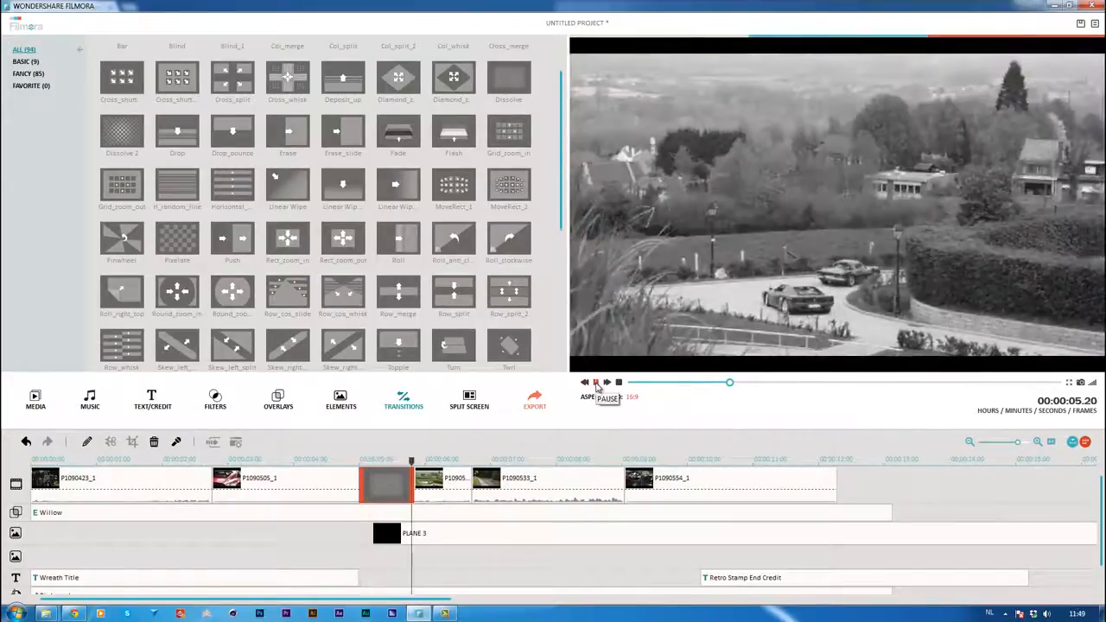
Insert the 3 Screen B split screen between clips P1090566_1 and P1090533_1
left_click(469, 400)
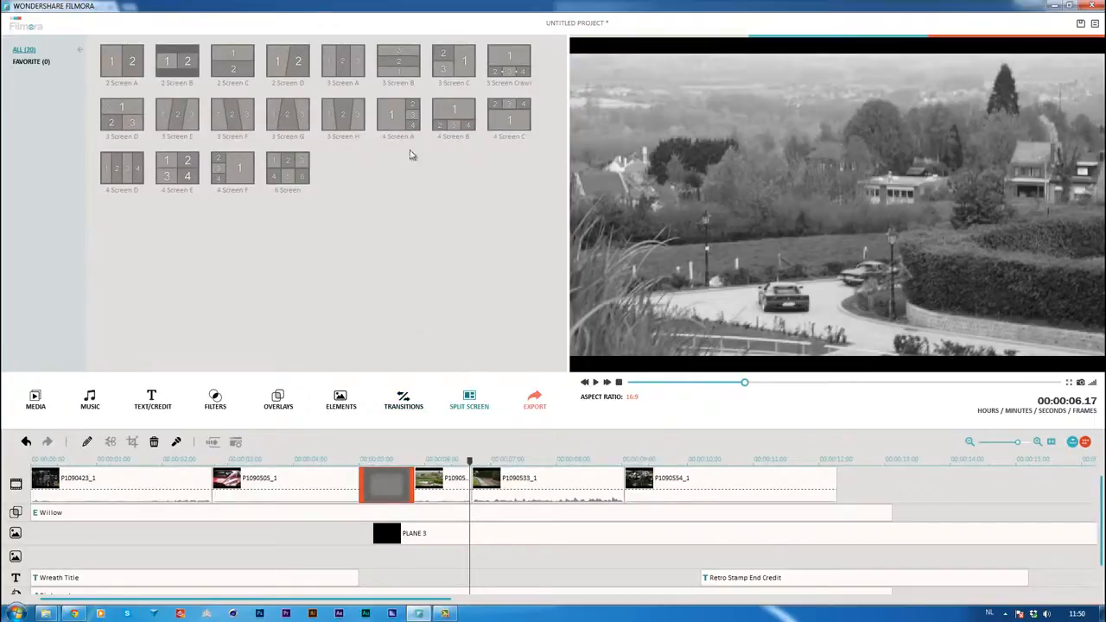
left_click(401, 71)
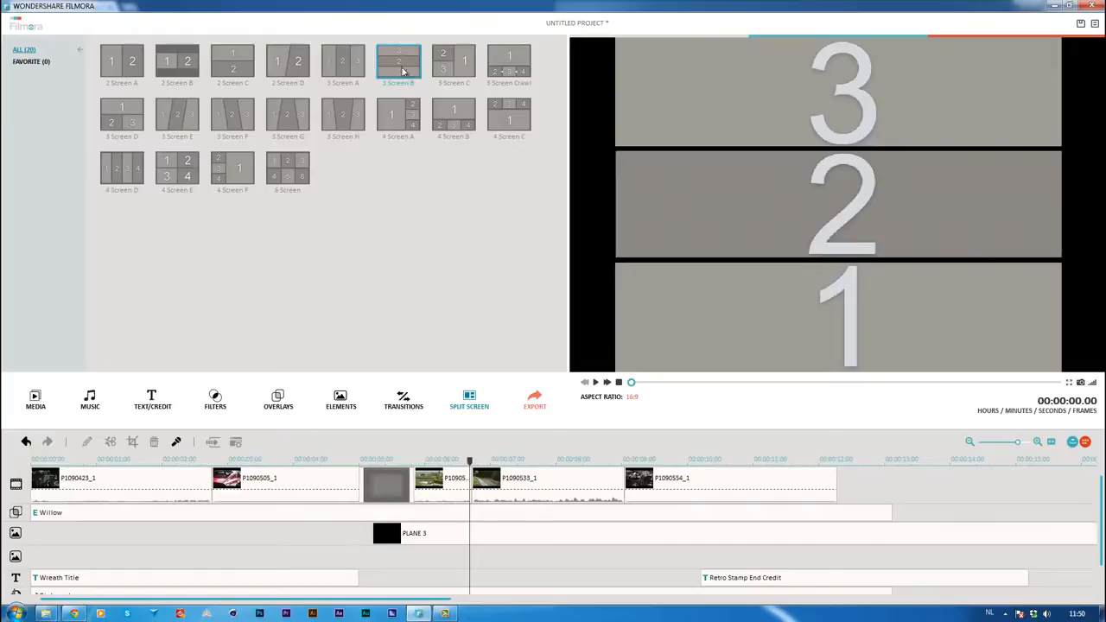
right_click(402, 71)
left_click(427, 71)
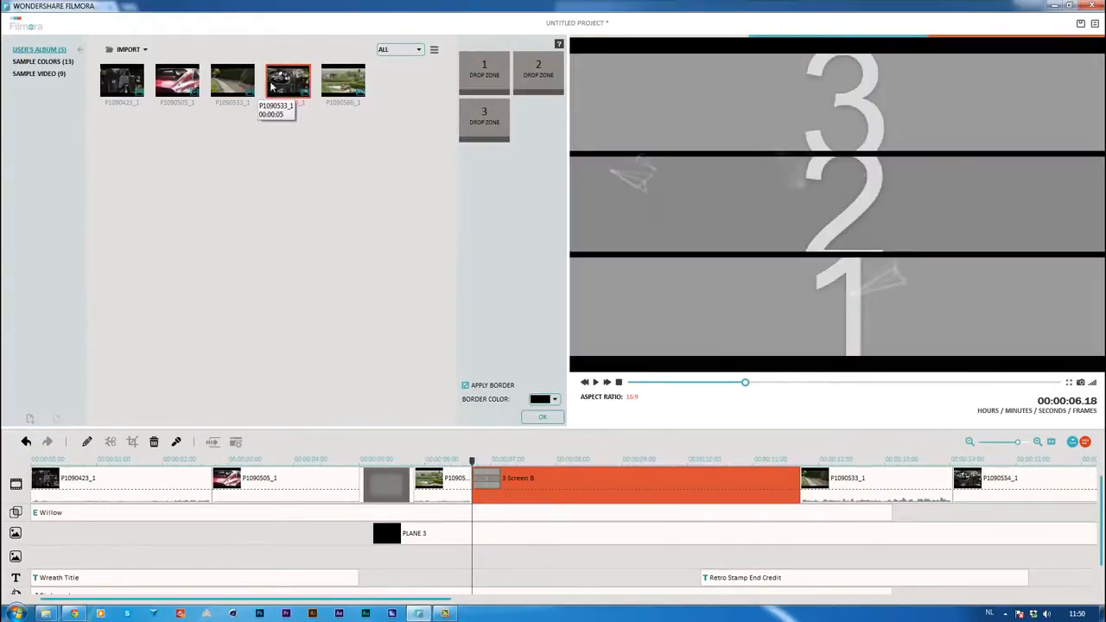
Fill split-screen zones 1, 2 and 3 with P1090554_1, P1090566_1 and P1090533_1, confirm, and play the result
left_click_drag(275, 86, 477, 82)
left_click_drag(350, 87, 518, 82)
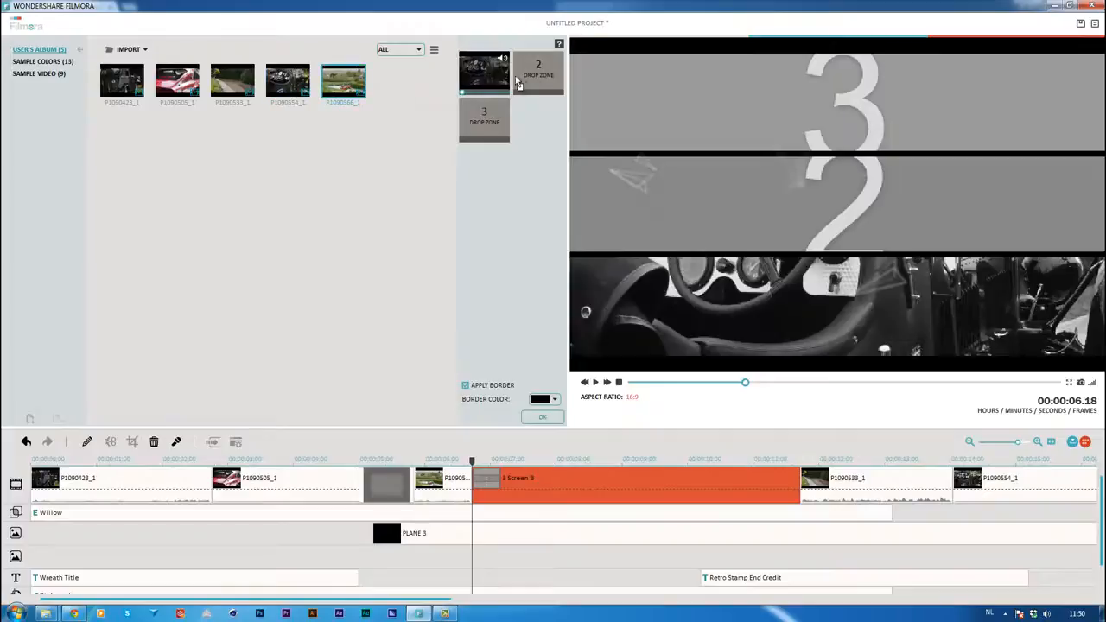
left_click_drag(243, 83, 471, 121)
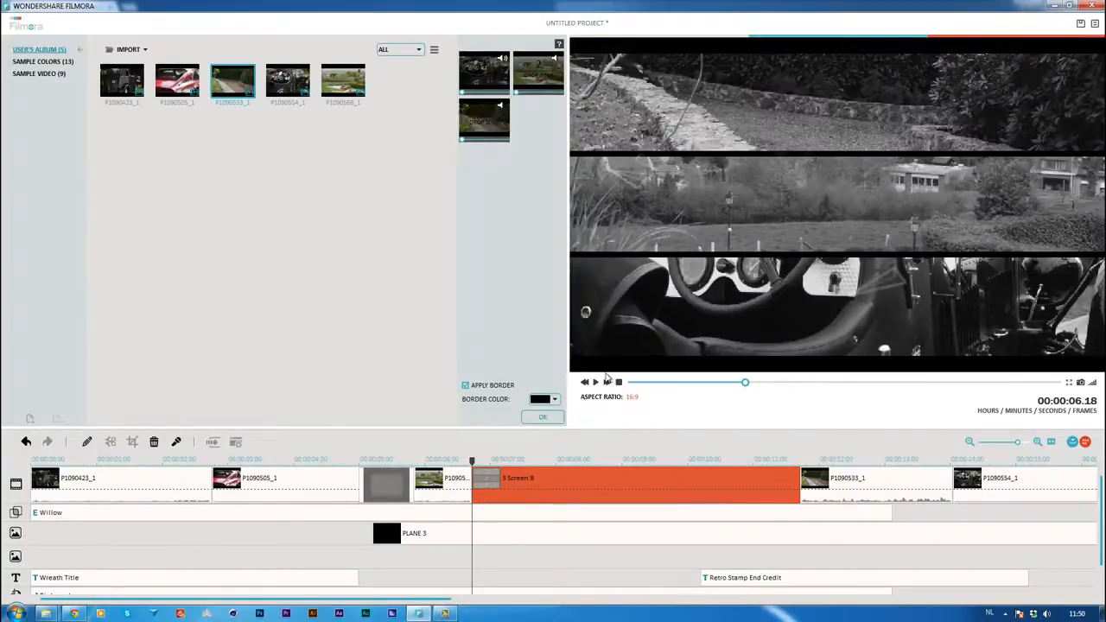
left_click(540, 418)
left_click(595, 382)
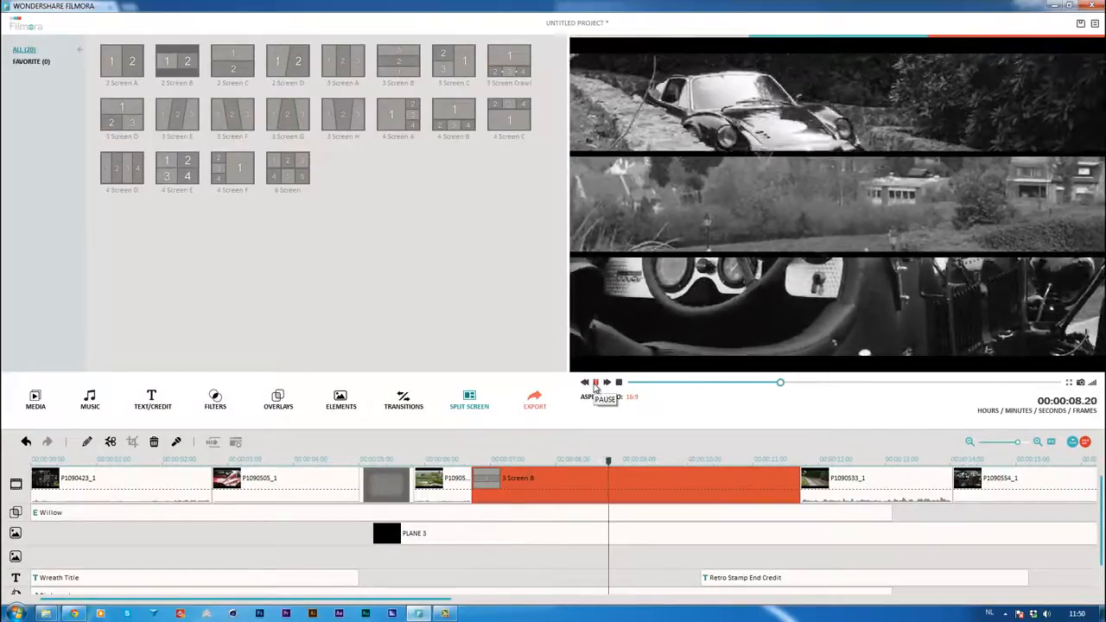
left_click(595, 385)
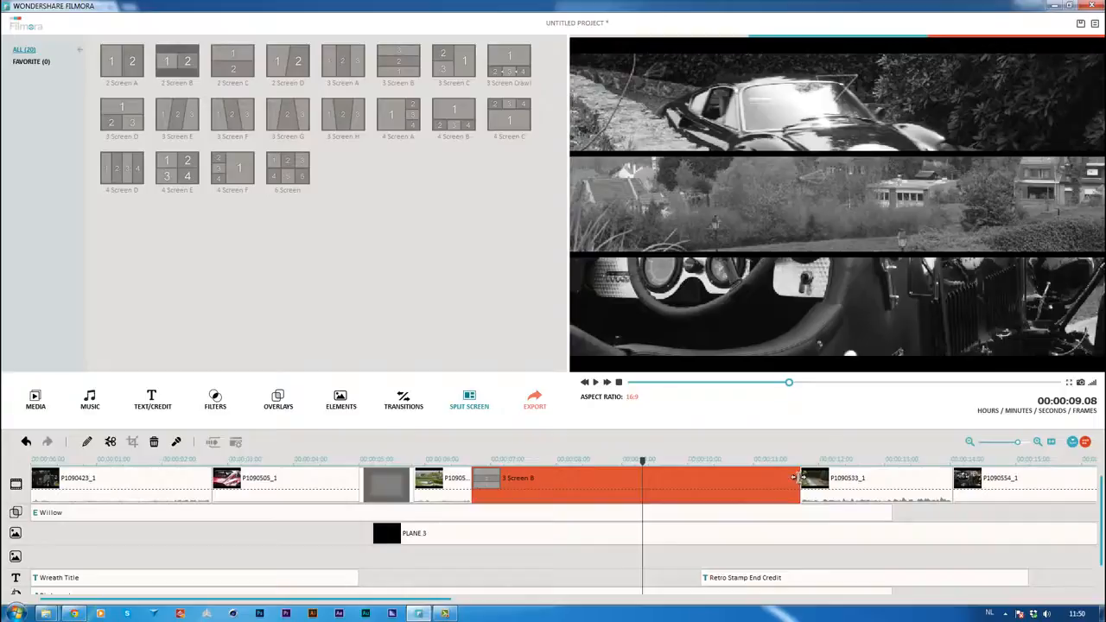
Shorten the 3 Screen B split screen so it ends shortly after 00:00:08, and play the following clips
left_click_drag(794, 478, 582, 478)
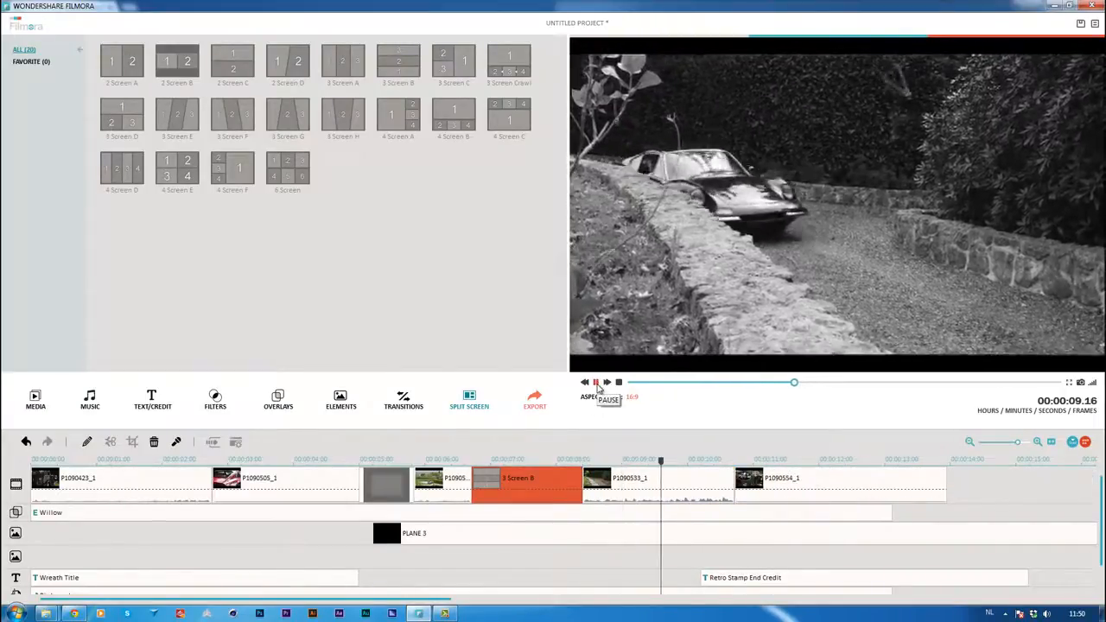
left_click(596, 383)
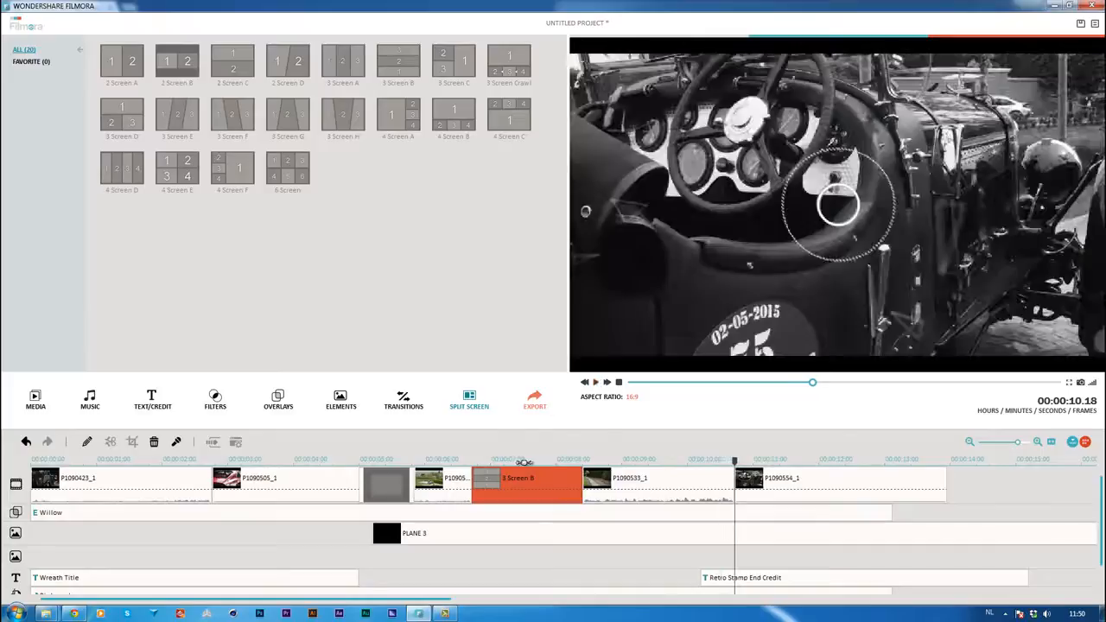
Export the movie as MP4 with the video resolution set to 1920*1080 and the audio sample rate set to 48000 Hz
left_click(523, 462)
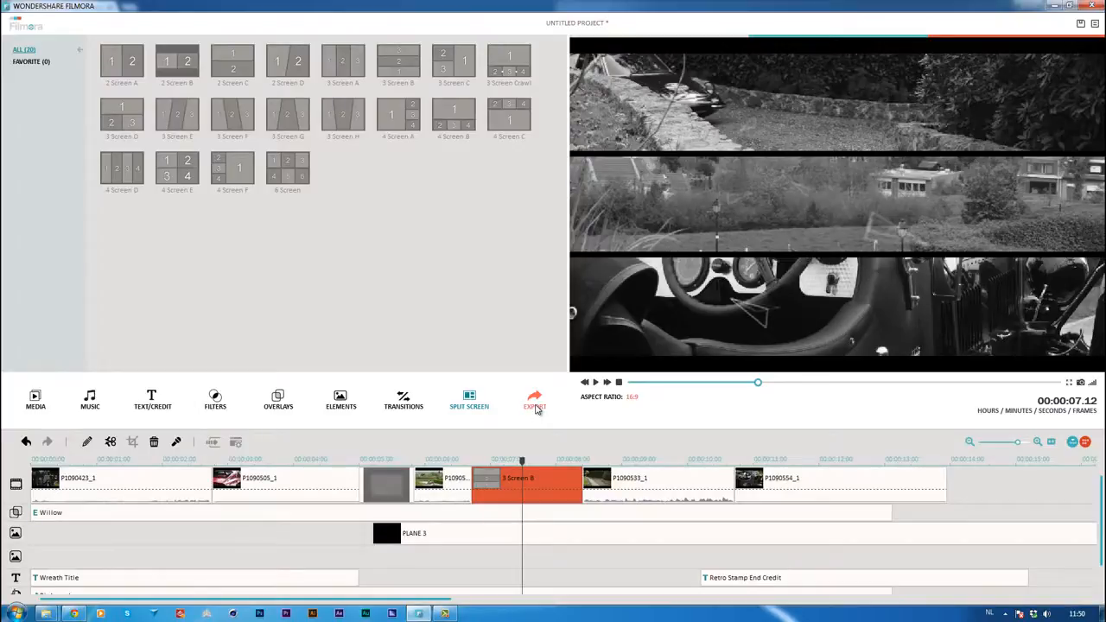
left_click(535, 400)
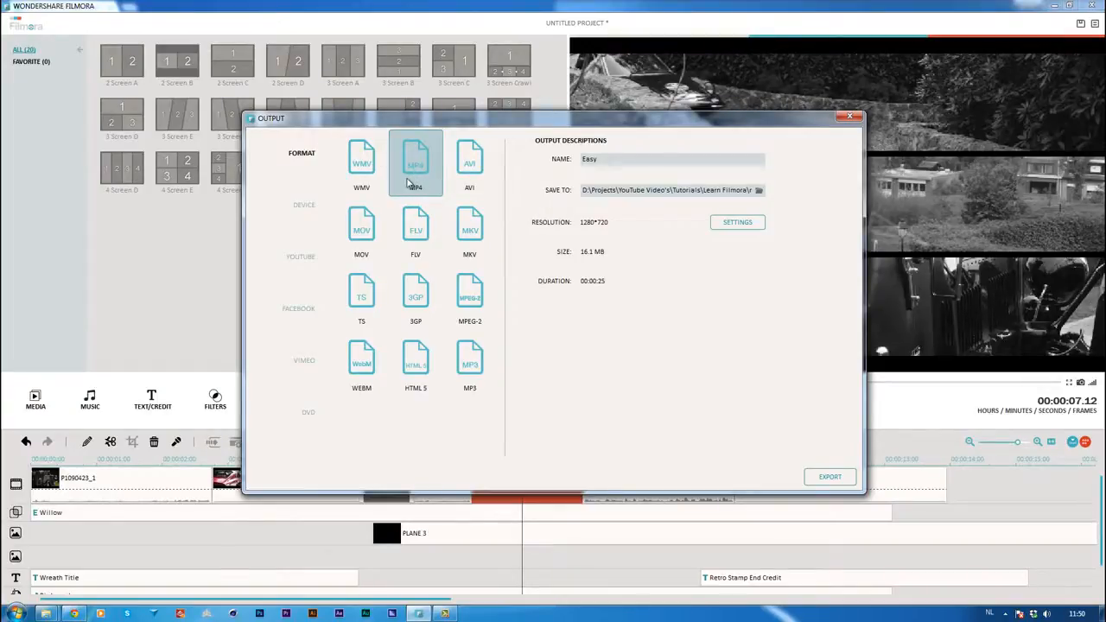
left_click(734, 225)
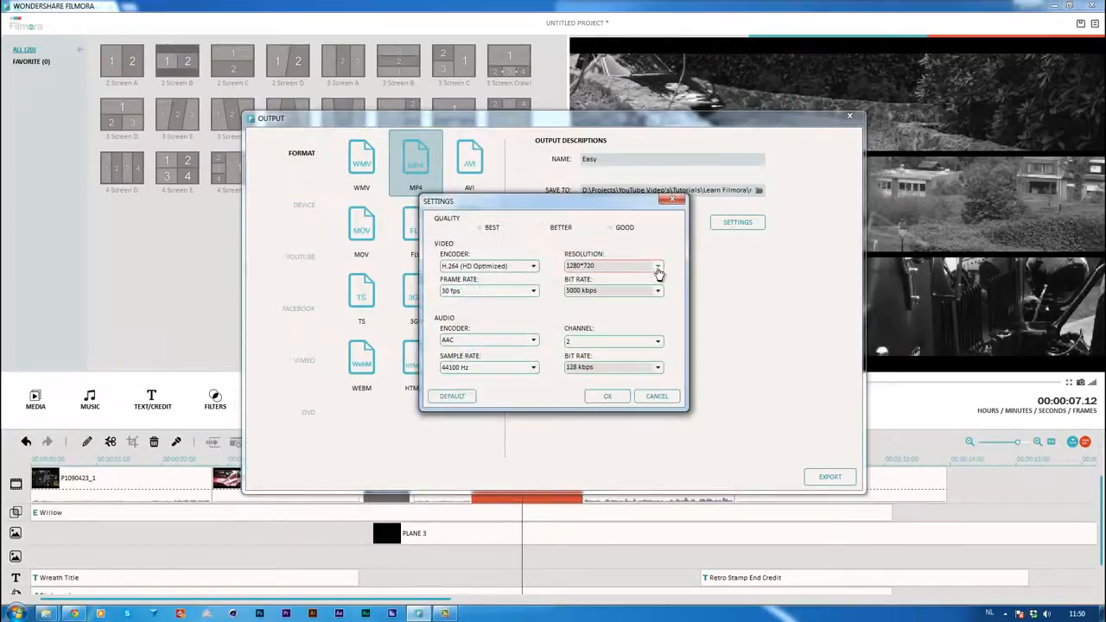
left_click(659, 268)
left_click(595, 335)
left_click(532, 371)
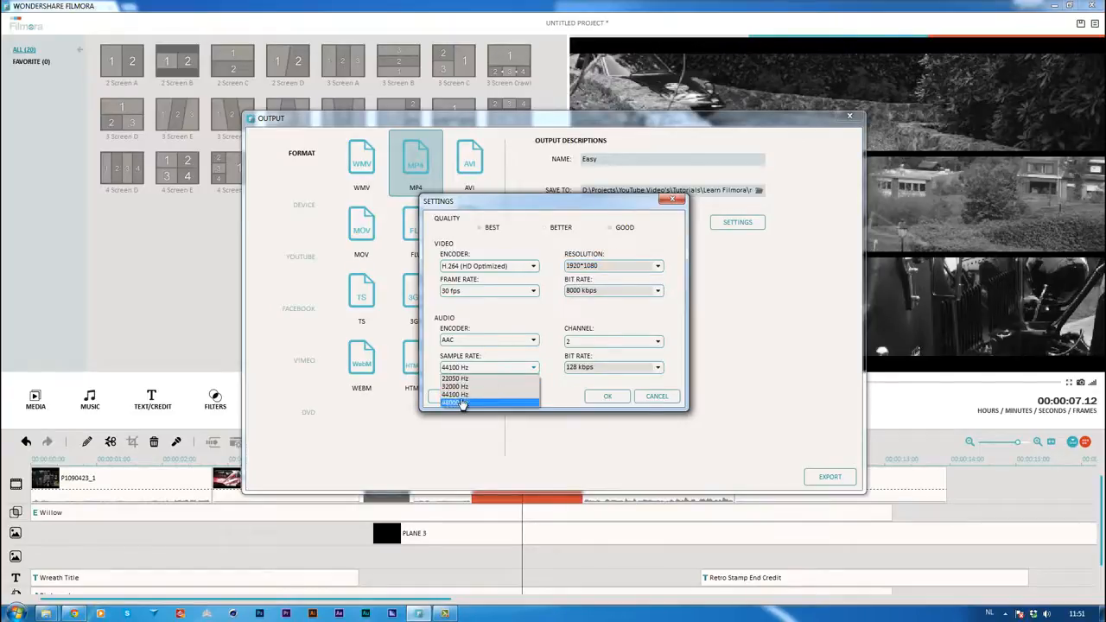
left_click(508, 399)
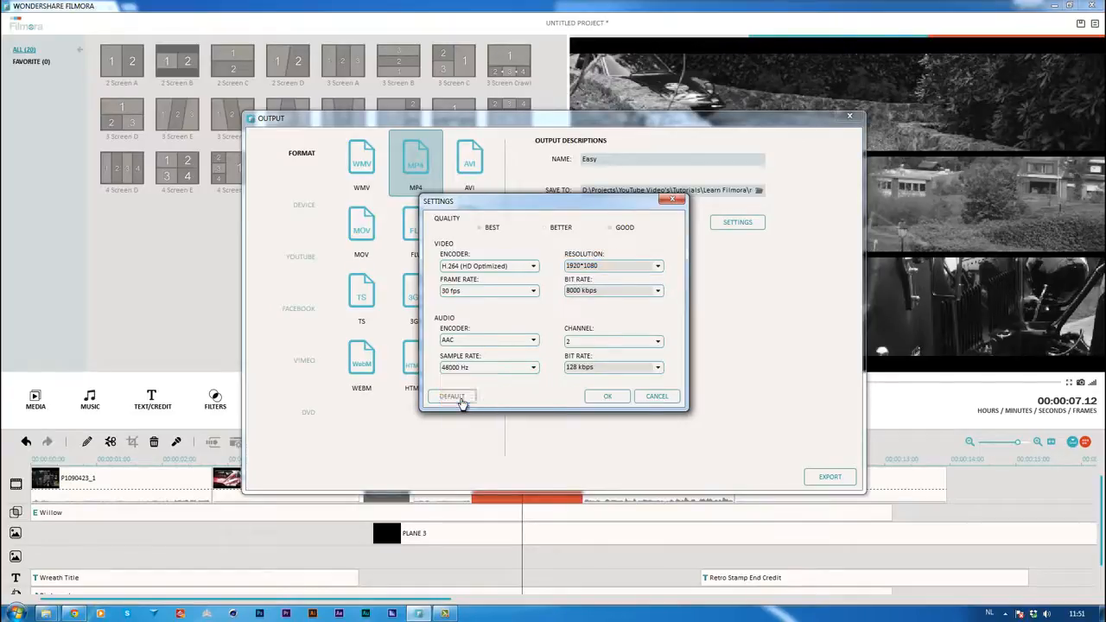
left_click(609, 397)
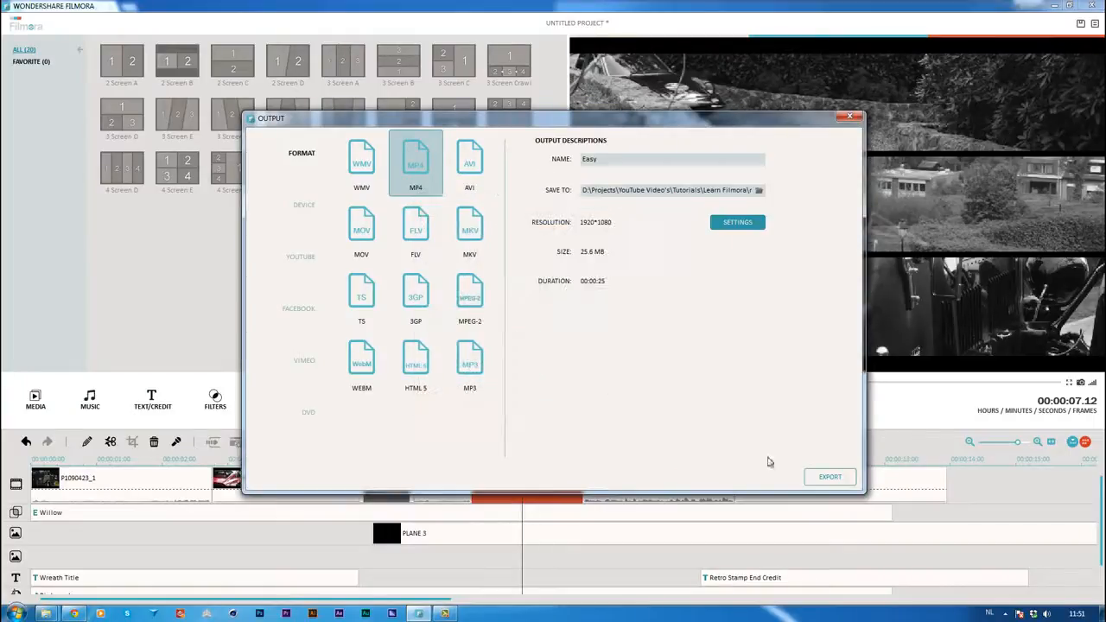
left_click(826, 476)
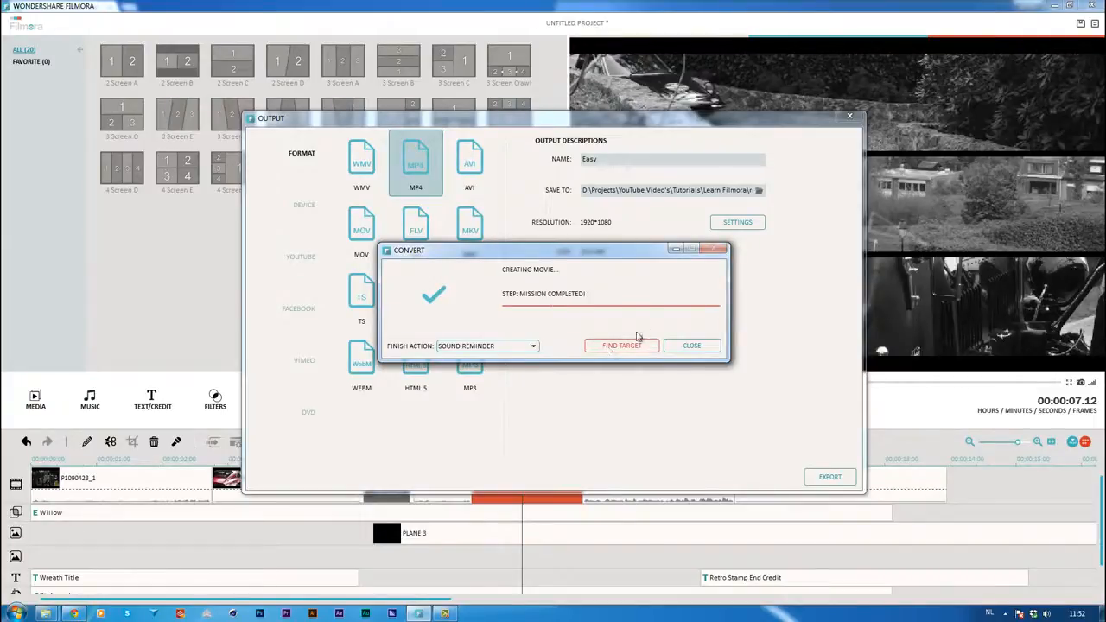
Locate the exported Easy video in its results folder, play it in VLC Media Player to check it, and close the player
left_click(619, 346)
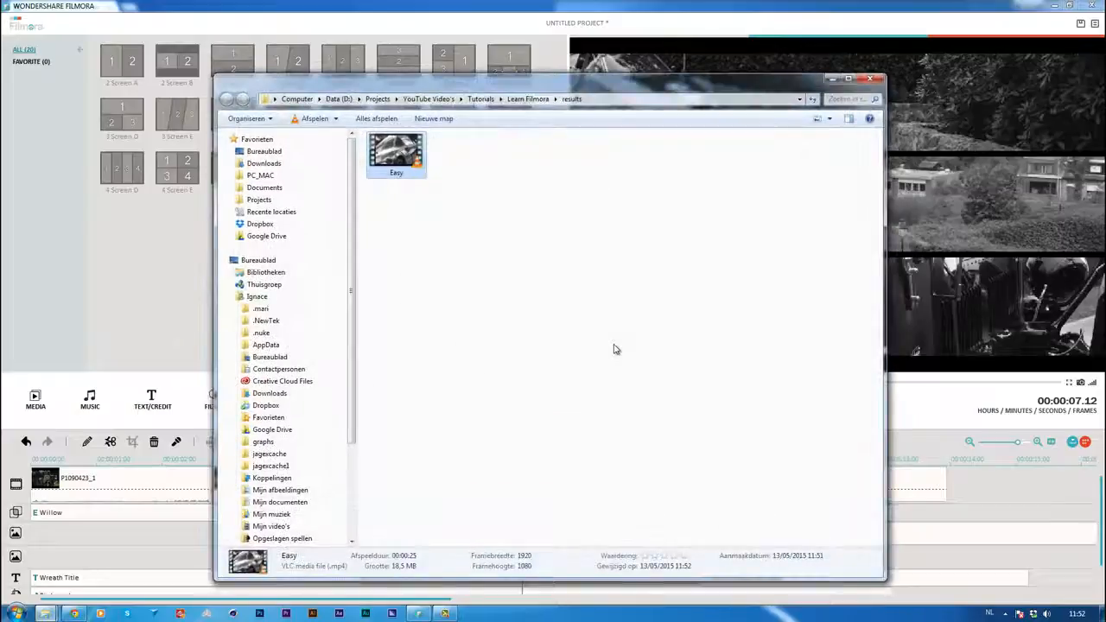
double_click(395, 163)
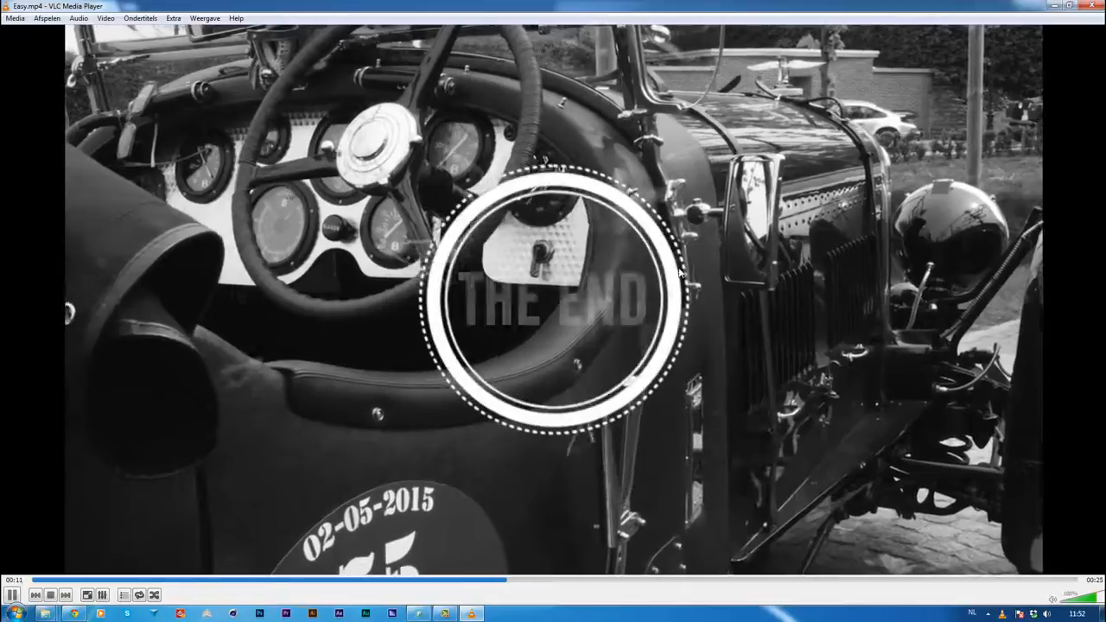
left_click(1093, 6)
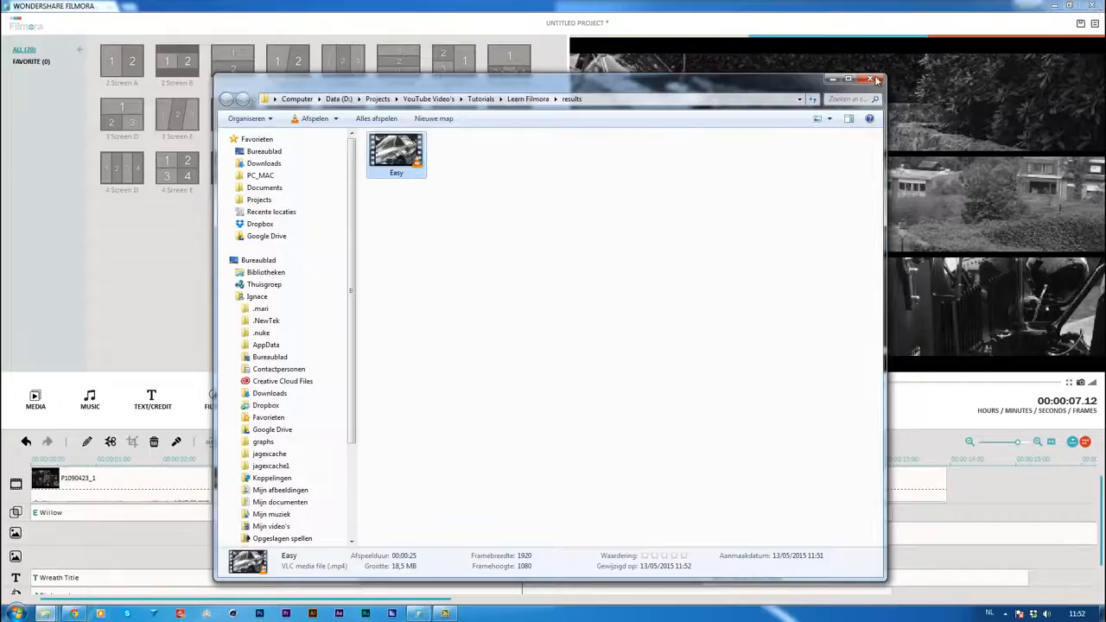